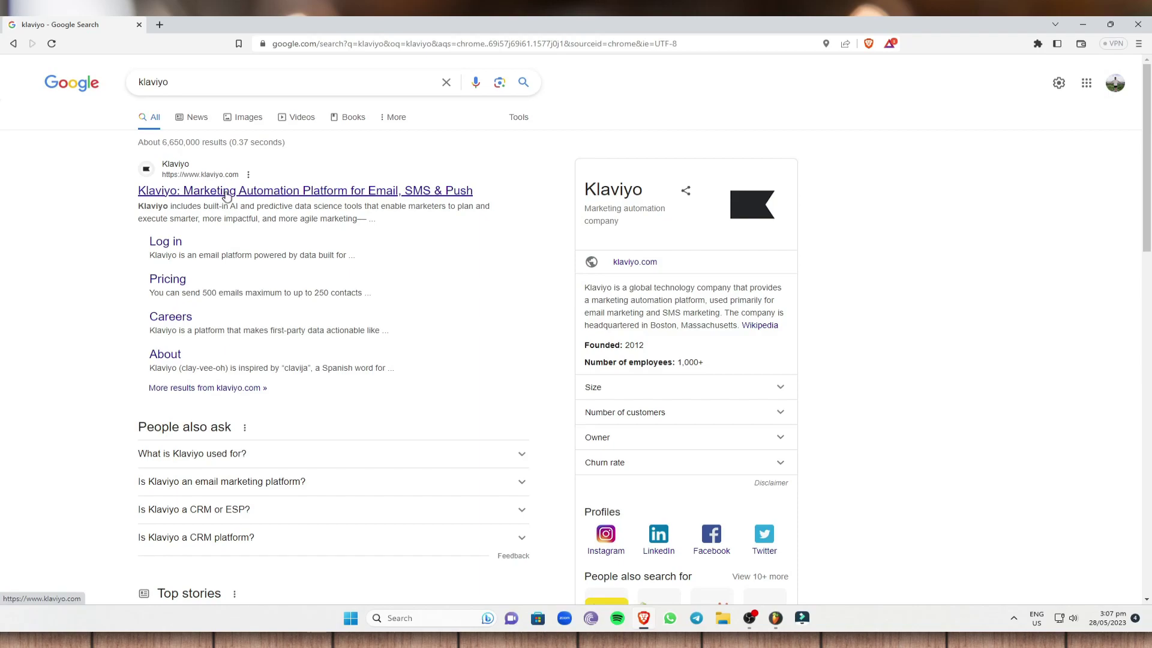
# Step: Open the 'Klaviyo: Marketing Automation Platform for Email, SMS & Push' search result
pyautogui.click(227, 191)
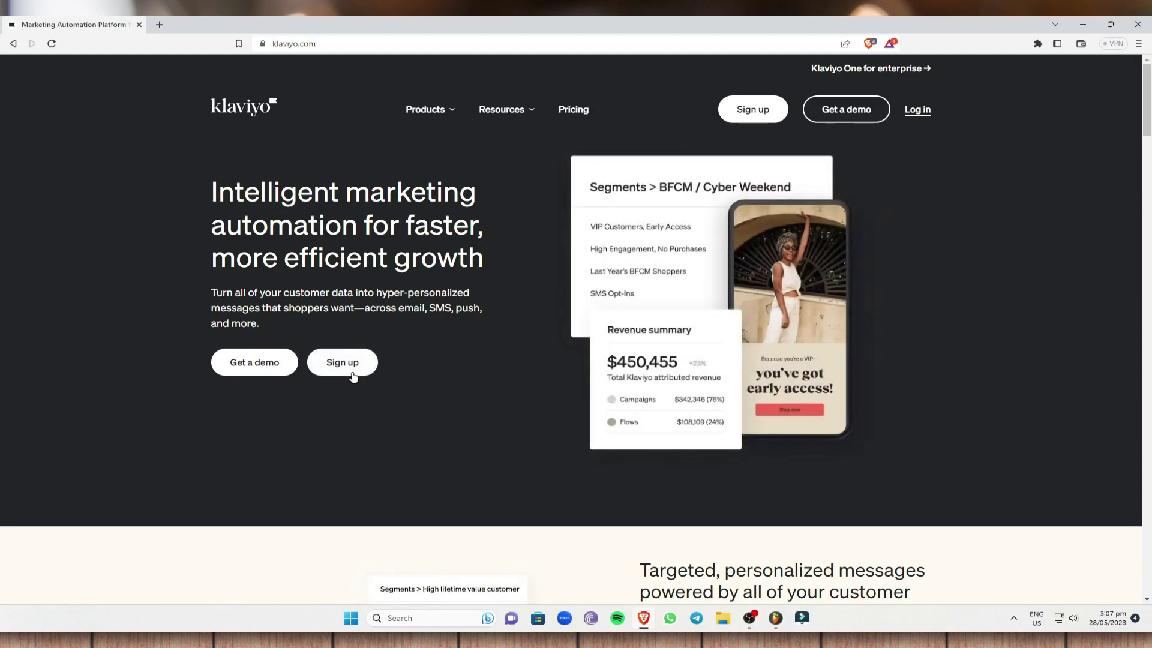
# Step: Open the sign-up form and enter the account email, password and phone number
pyautogui.click(353, 376)
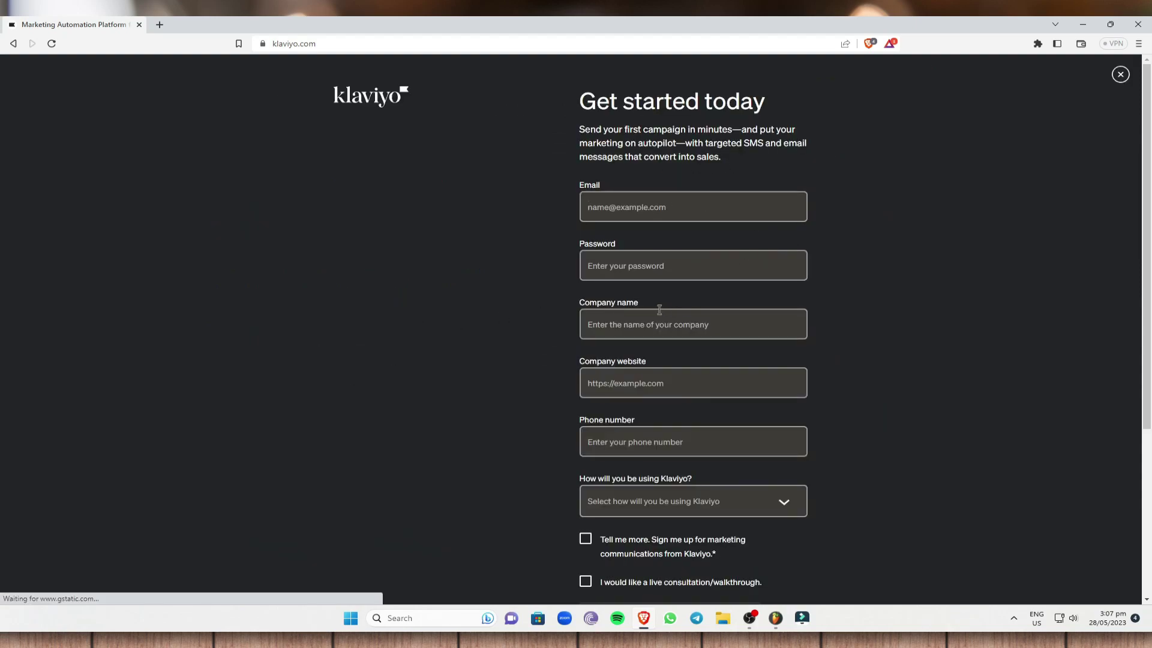
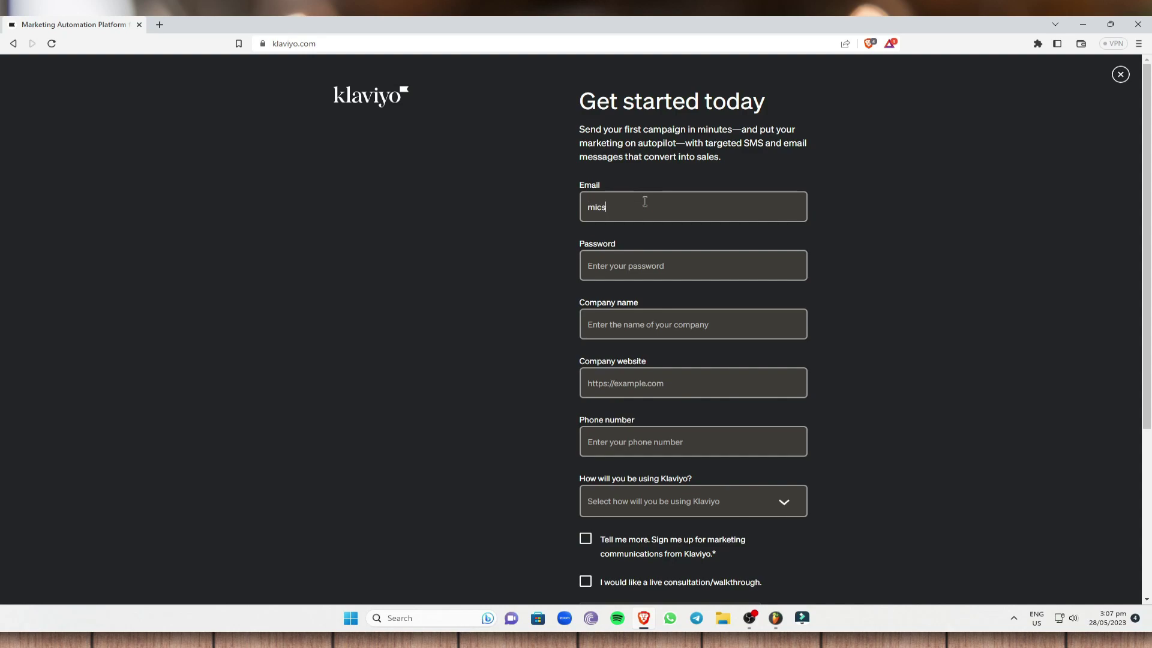
pyautogui.press('Tab')
pyautogui.write('******')
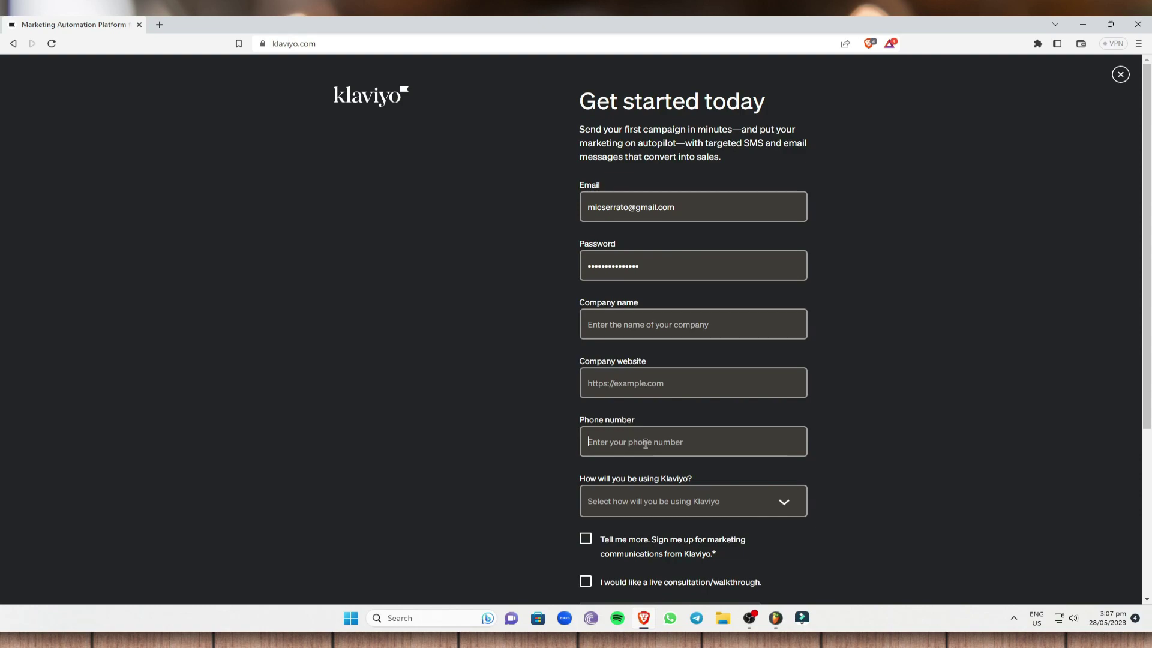
pyautogui.scroll(-4, 645, 443)
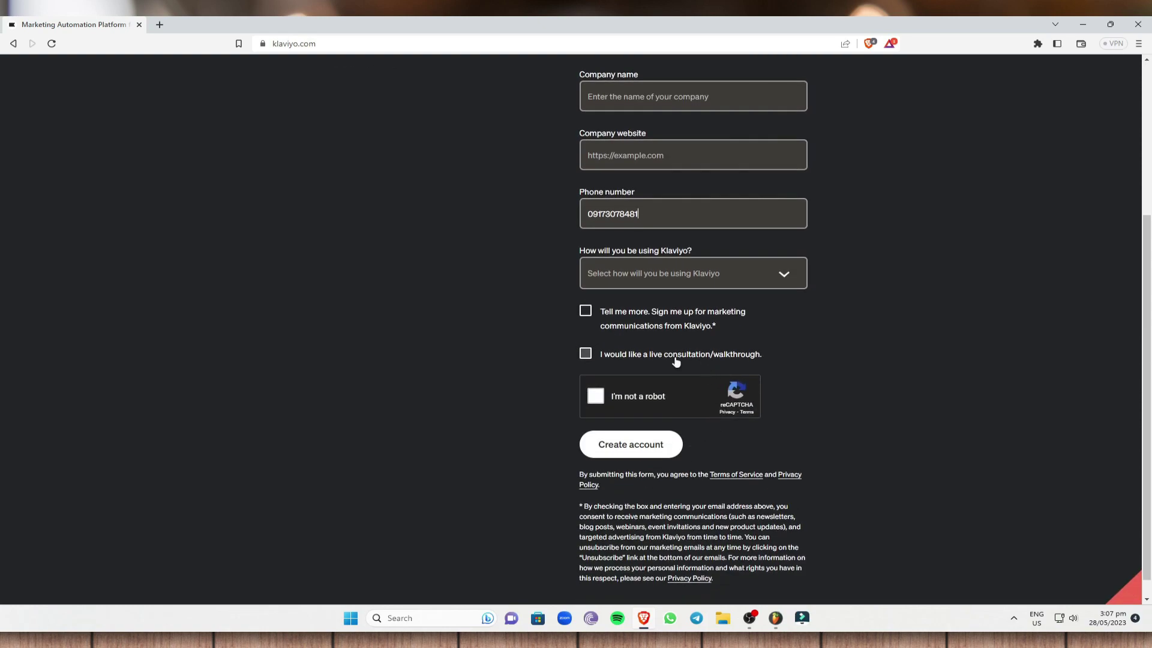
# Step: Choose 'For my own business', tick both consent boxes, and start the reCAPTCHA check
pyautogui.click(790, 273)
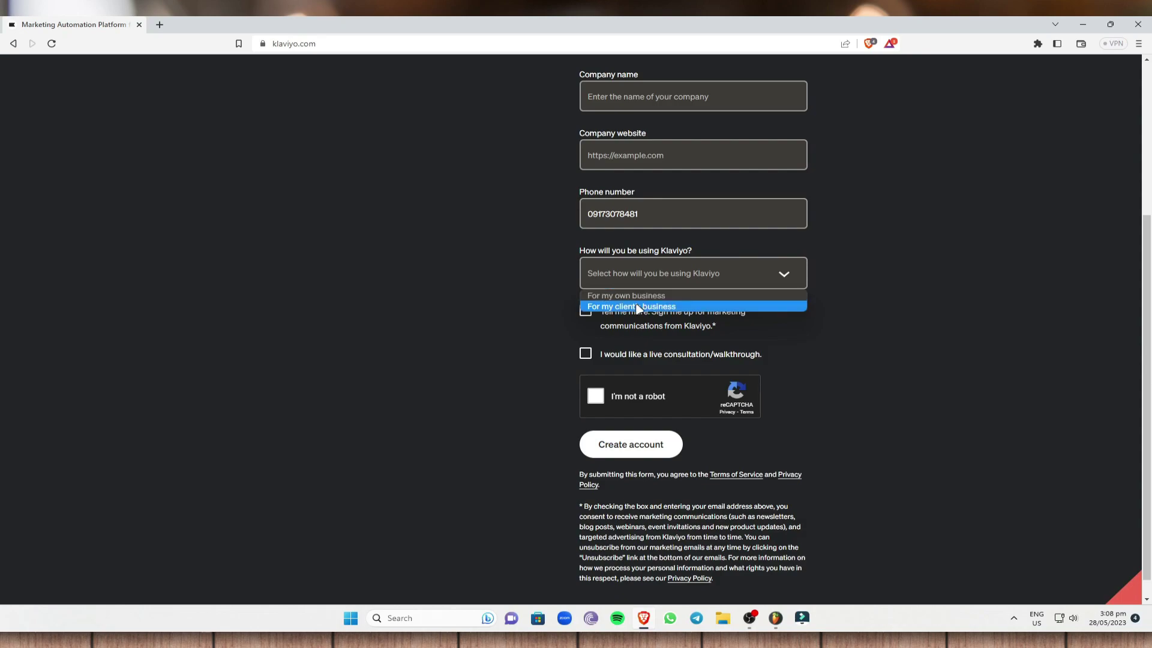
pyautogui.click(621, 296)
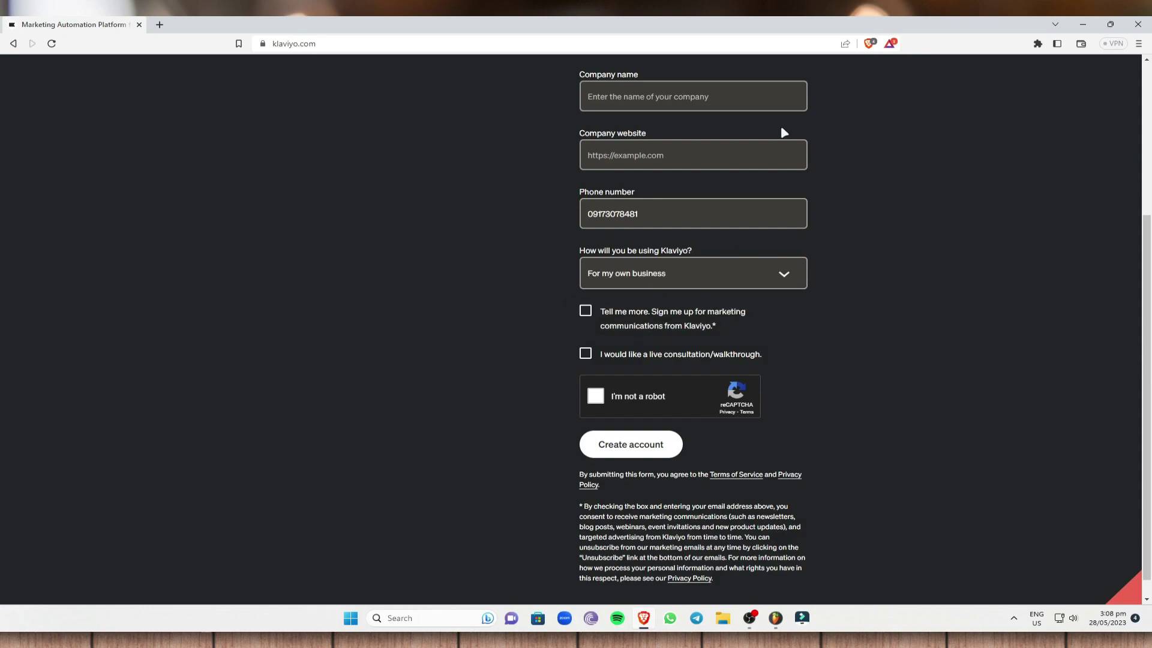
pyautogui.click(586, 311)
pyautogui.click(585, 353)
pyautogui.click(595, 395)
# Step: Solve the fire hydrant image challenge and attempt to create the account
pyautogui.click(516, 364)
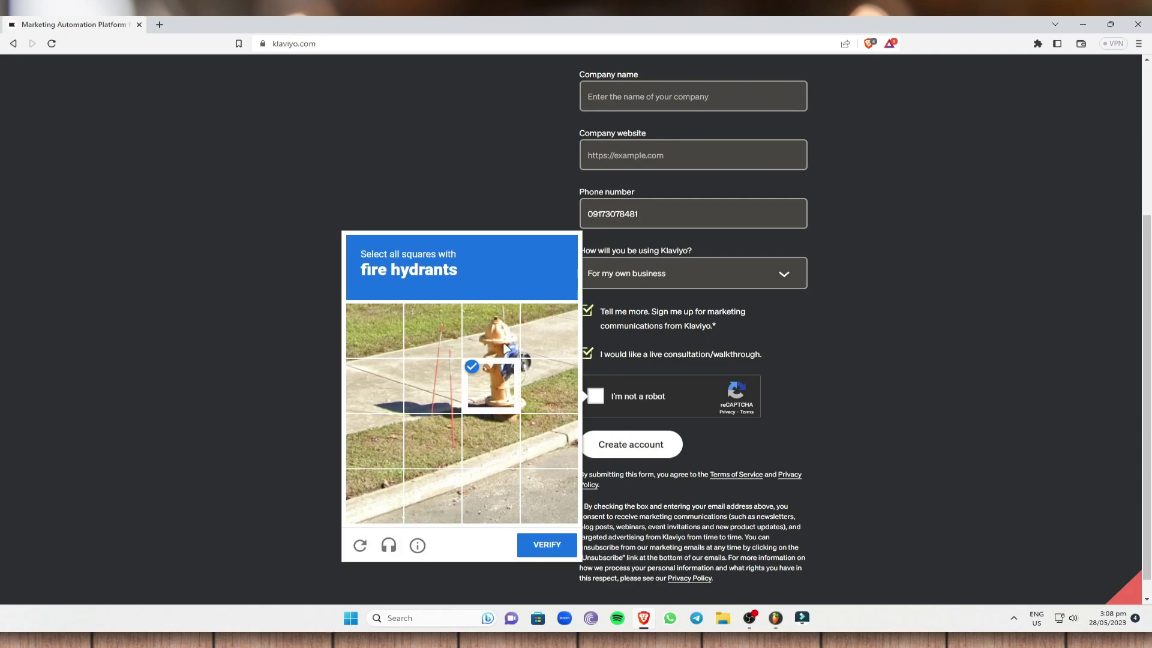
pyautogui.click(508, 349)
pyautogui.click(540, 348)
pyautogui.click(544, 381)
pyautogui.click(558, 552)
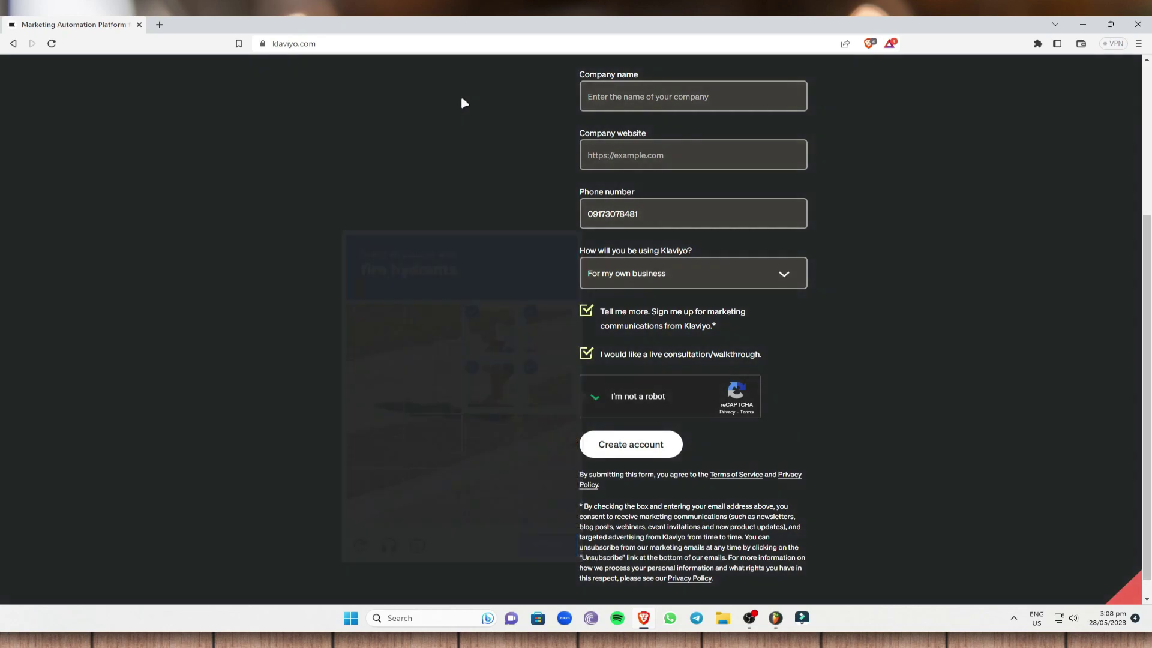
pyautogui.click(650, 445)
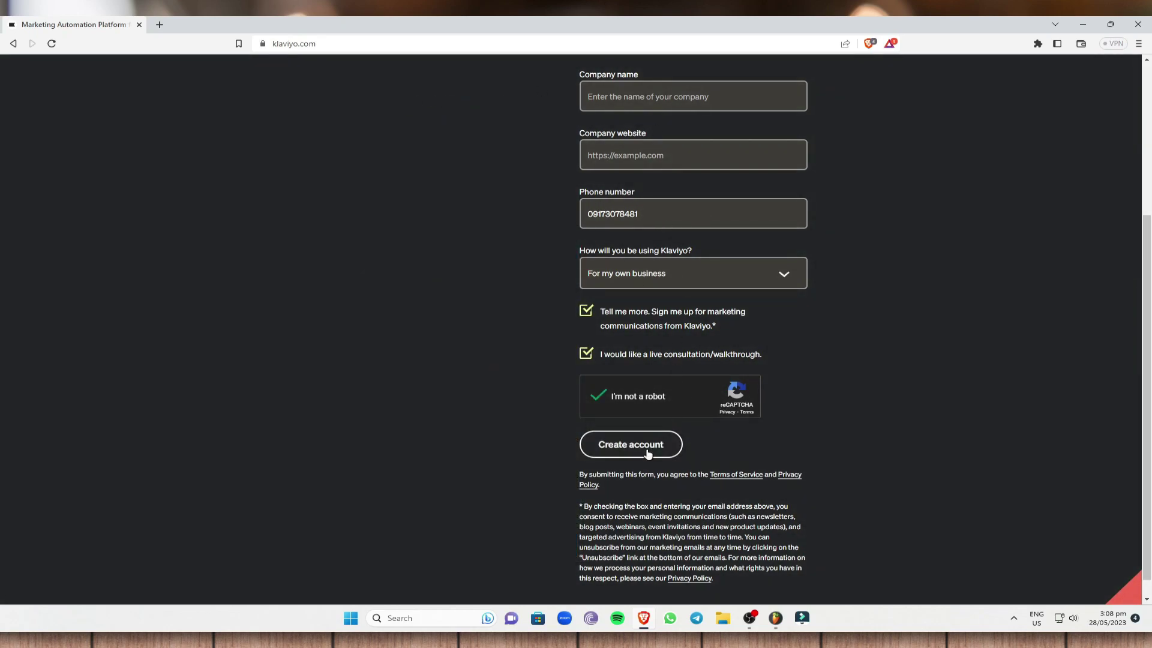
pyautogui.scroll(3, 971, 340)
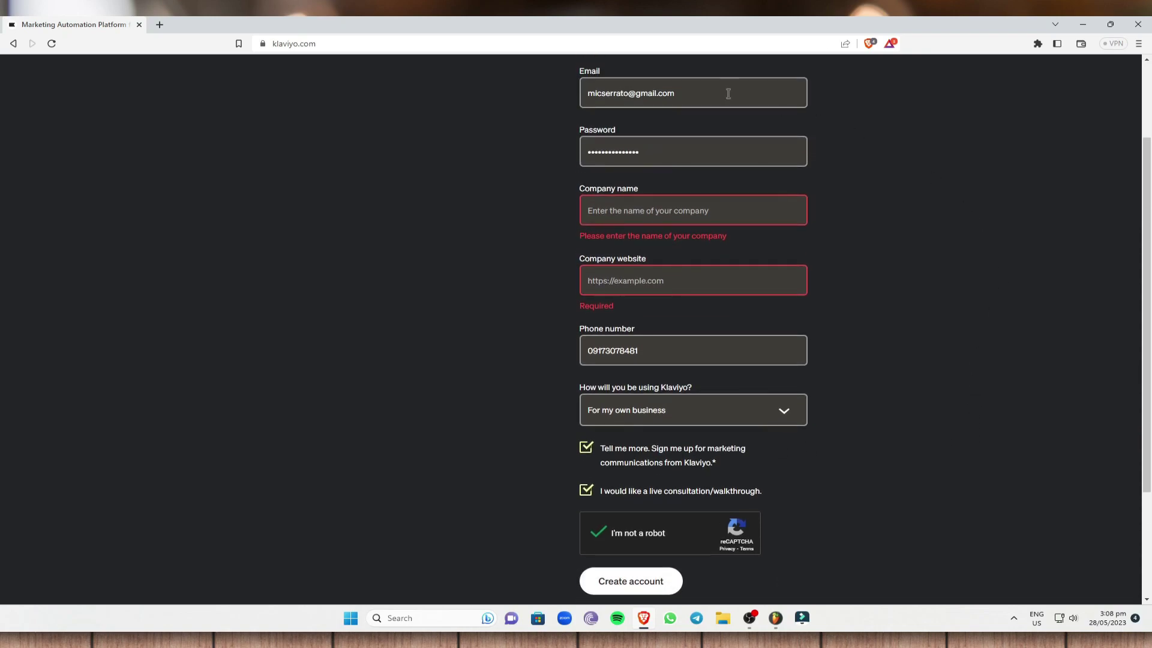
pyautogui.scroll(1, 696, 302)
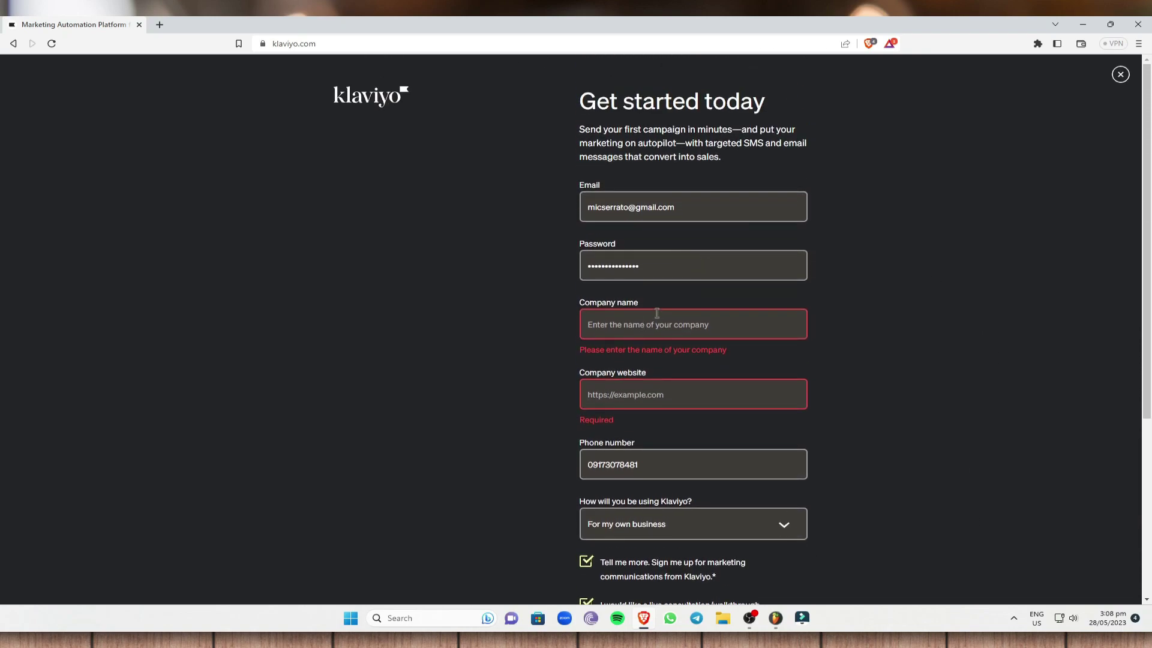
pyautogui.click(631, 321)
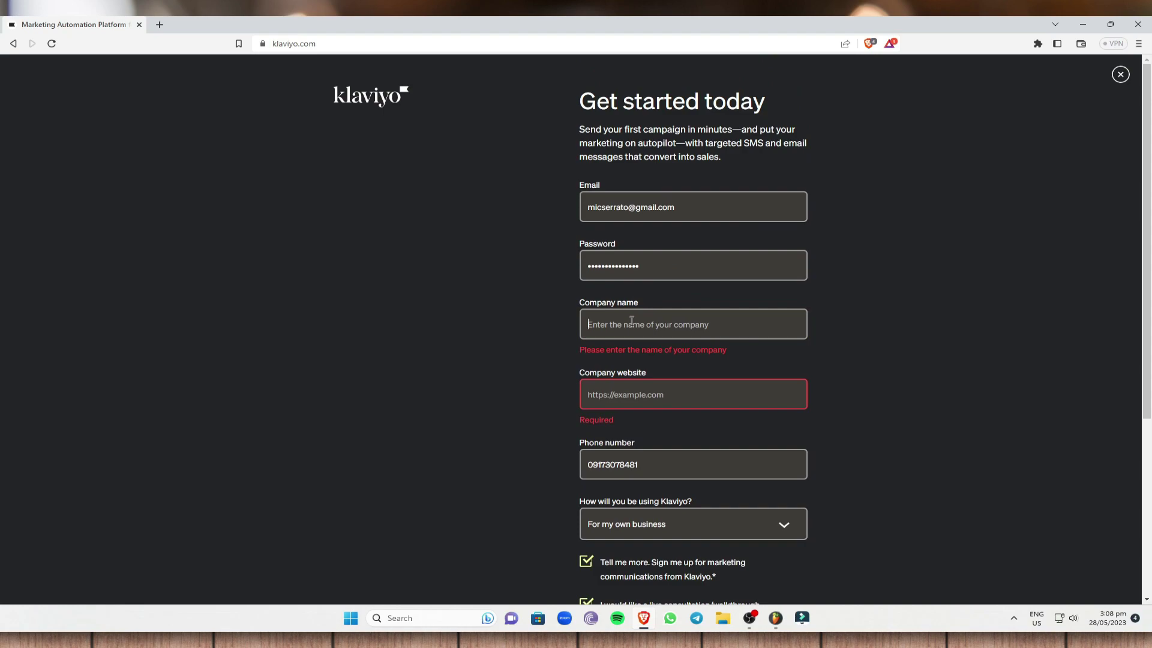
pyautogui.write('My company')
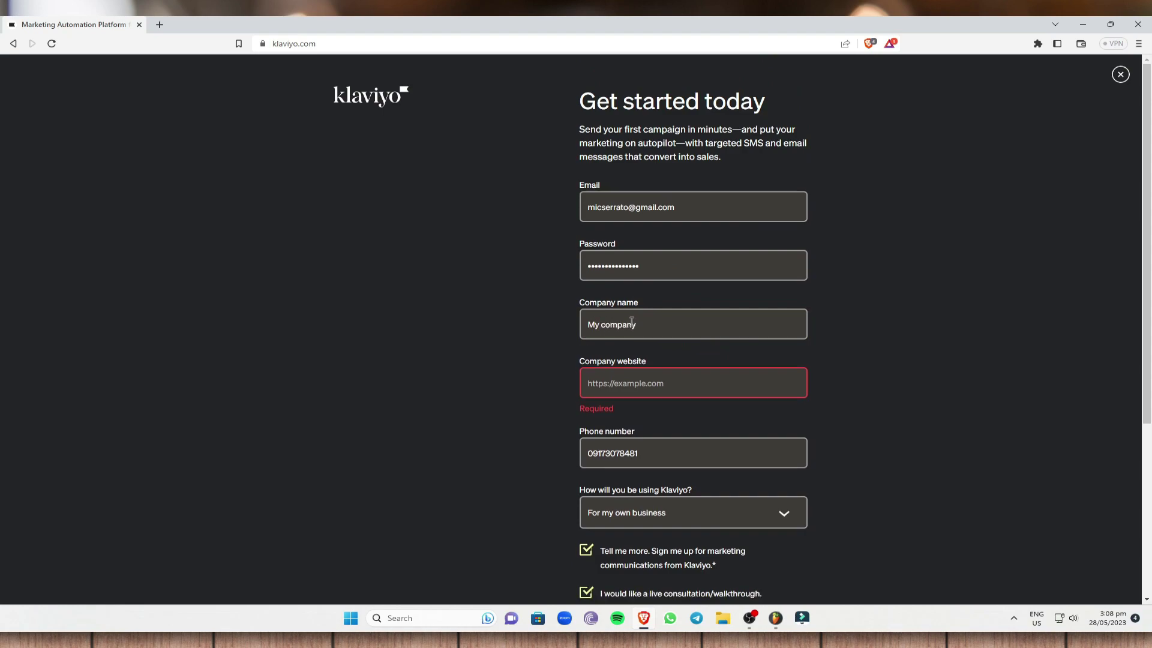
pyautogui.click(645, 383)
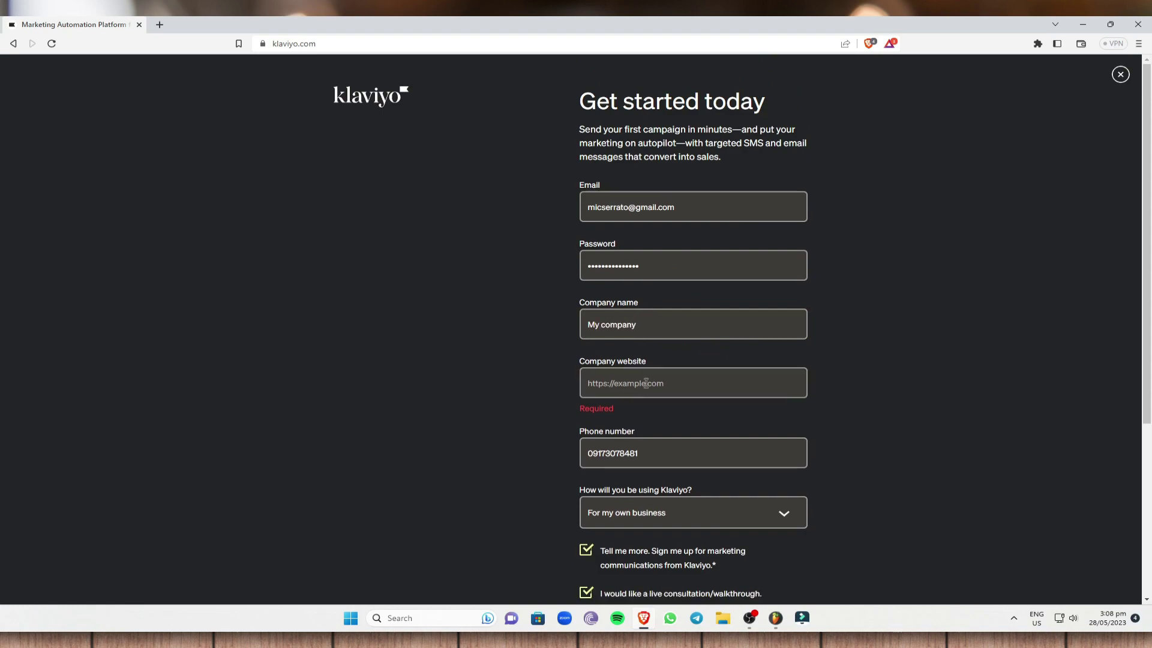
pyautogui.write('www.my;compan')
pyautogui.press('BackSpace')
pyautogui.press('BackSpace')
pyautogui.press('BackSpace')
pyautogui.press('BackSpace')
pyautogui.write('ompany.com')
pyautogui.scroll(-1, 801, 286)
pyautogui.scroll(-1, 801, 286)
pyautogui.click(588, 270)
pyautogui.write('http://')
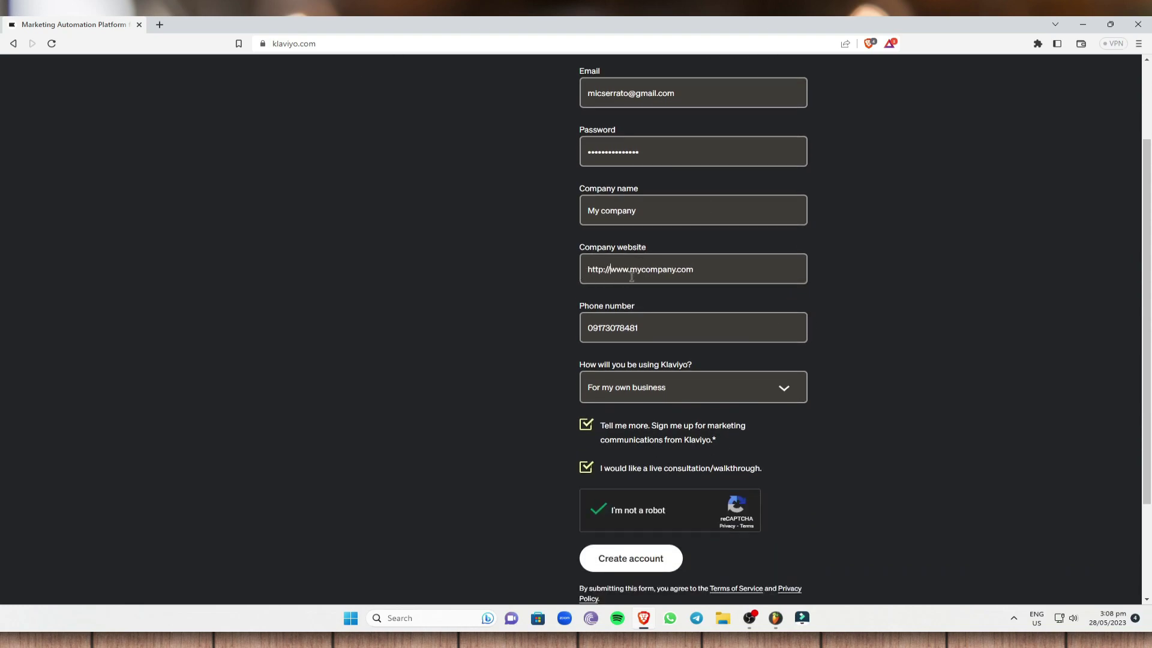
pyautogui.click(660, 561)
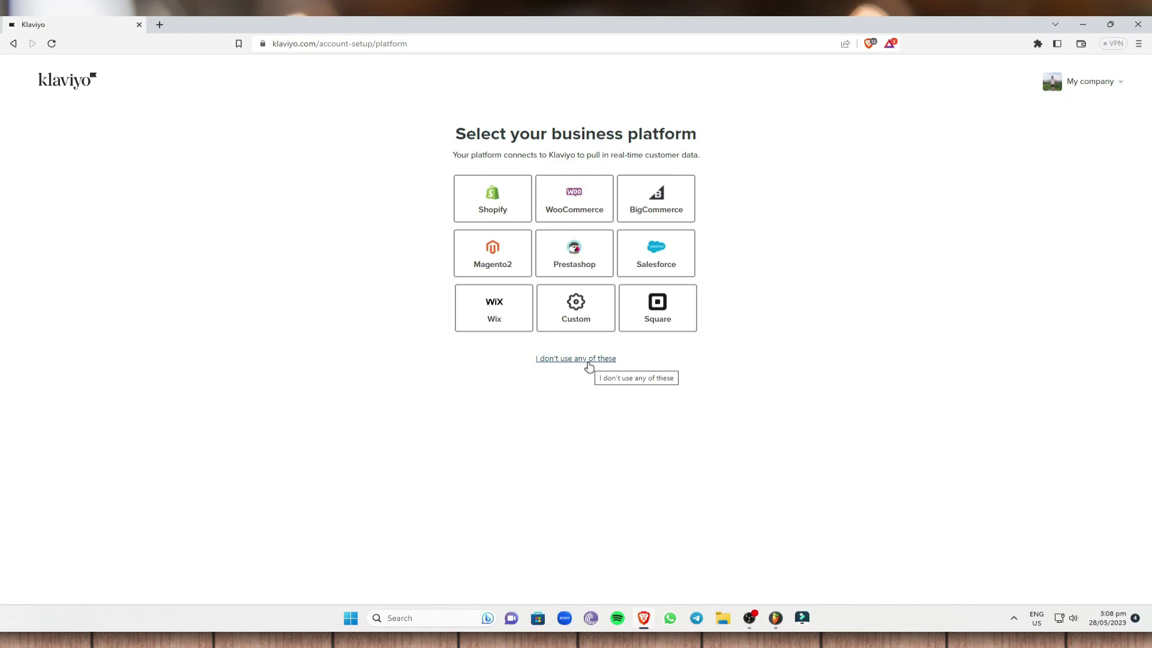
# Step: Skip the business platform choice and pick Less than 1K contacts
pyautogui.click(589, 360)
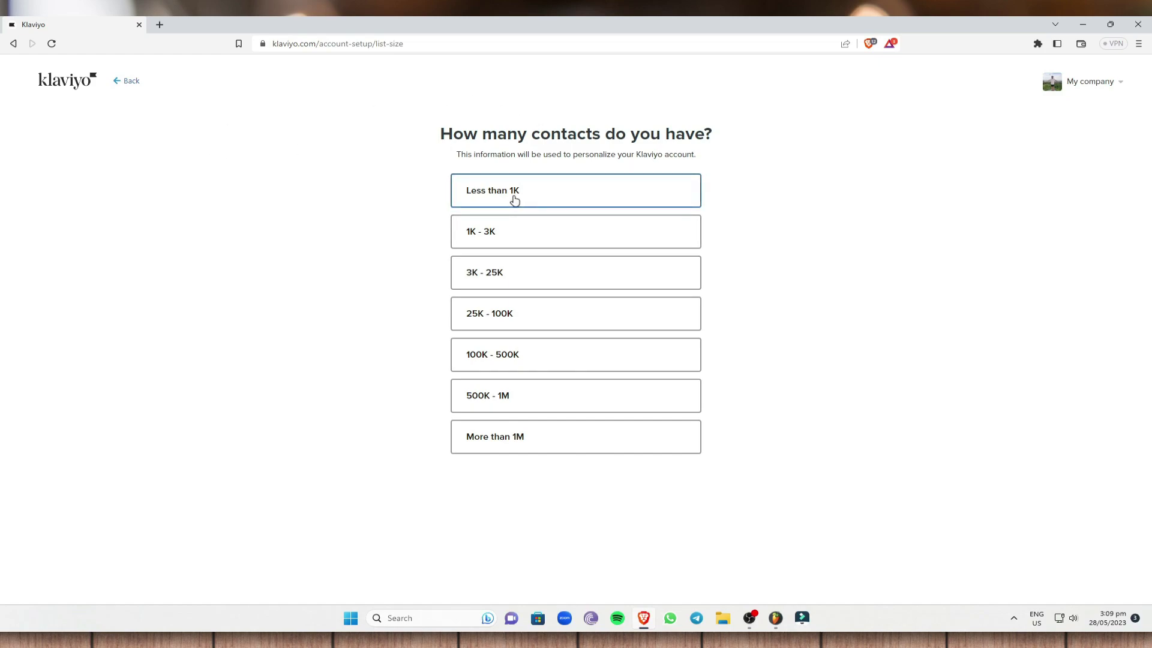
pyautogui.click(658, 192)
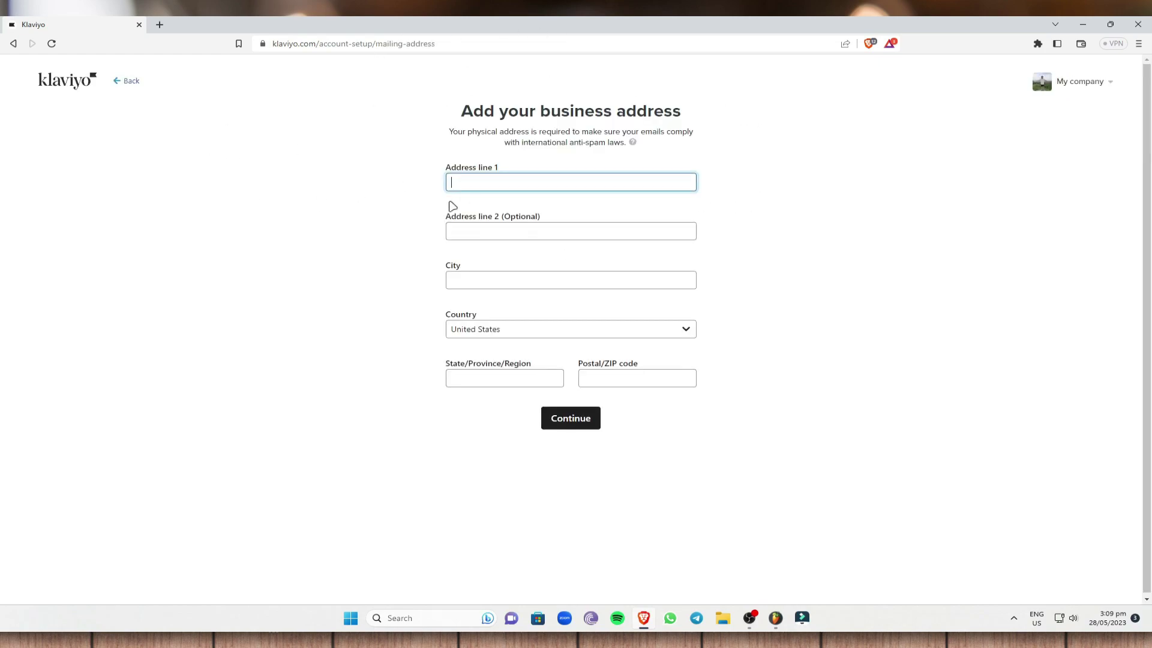
pyautogui.click(127, 82)
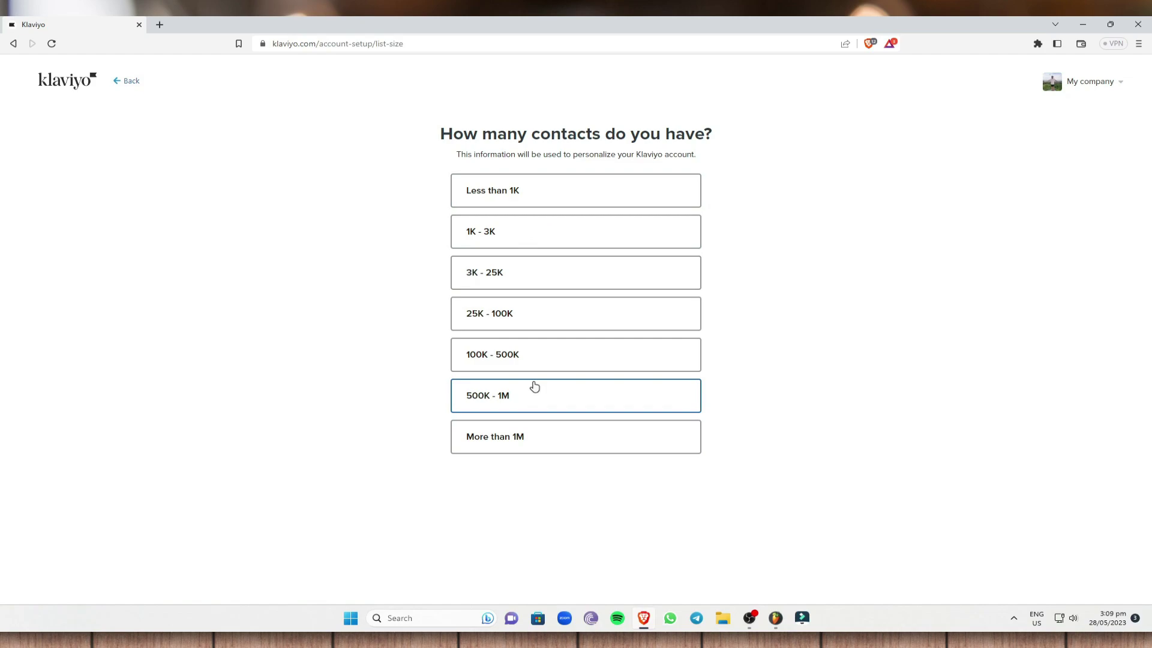
pyautogui.click(523, 198)
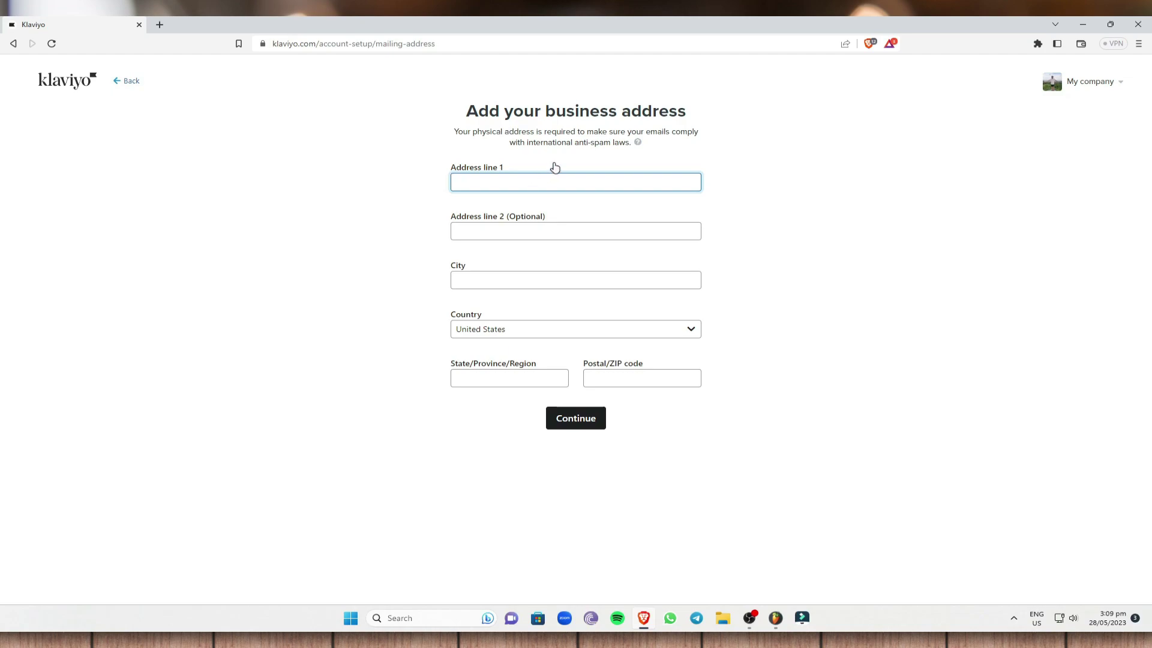
# Step: Enter the two business address lines and the city
pyautogui.write('address1')
pyautogui.click(519, 230)
pyautogui.write('address2')
pyautogui.click(491, 275)
pyautogui.click(494, 274)
pyautogui.write('Cebu')
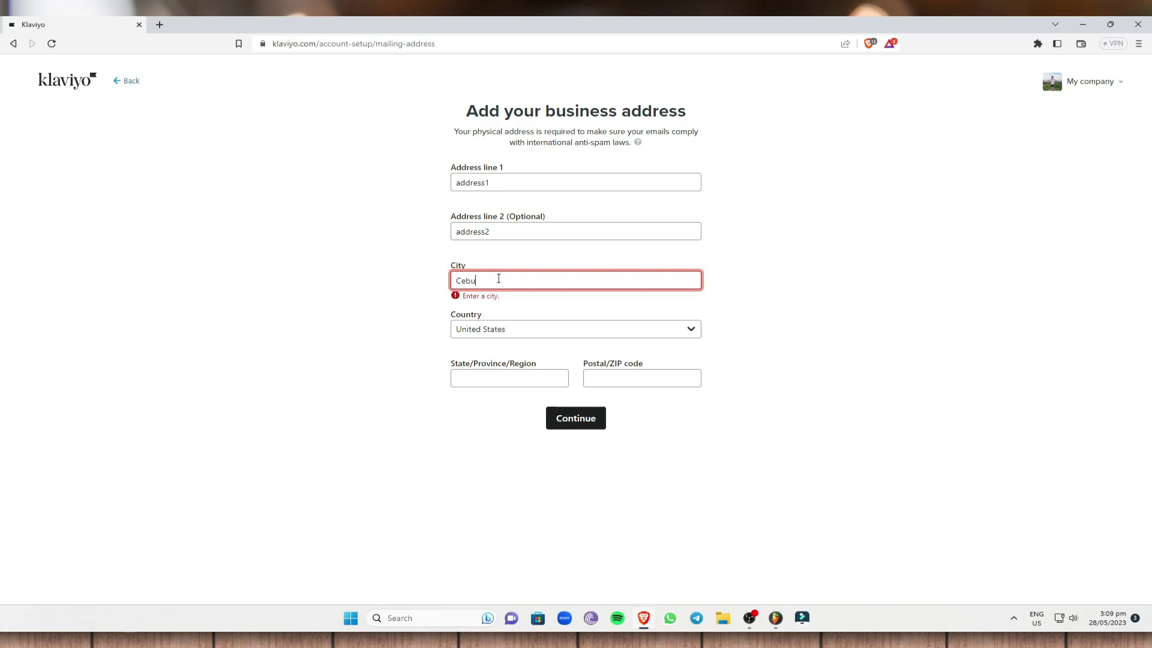
# Step: Set the country to Philippines, fill in region and postal code, and continue
pyautogui.click(513, 328)
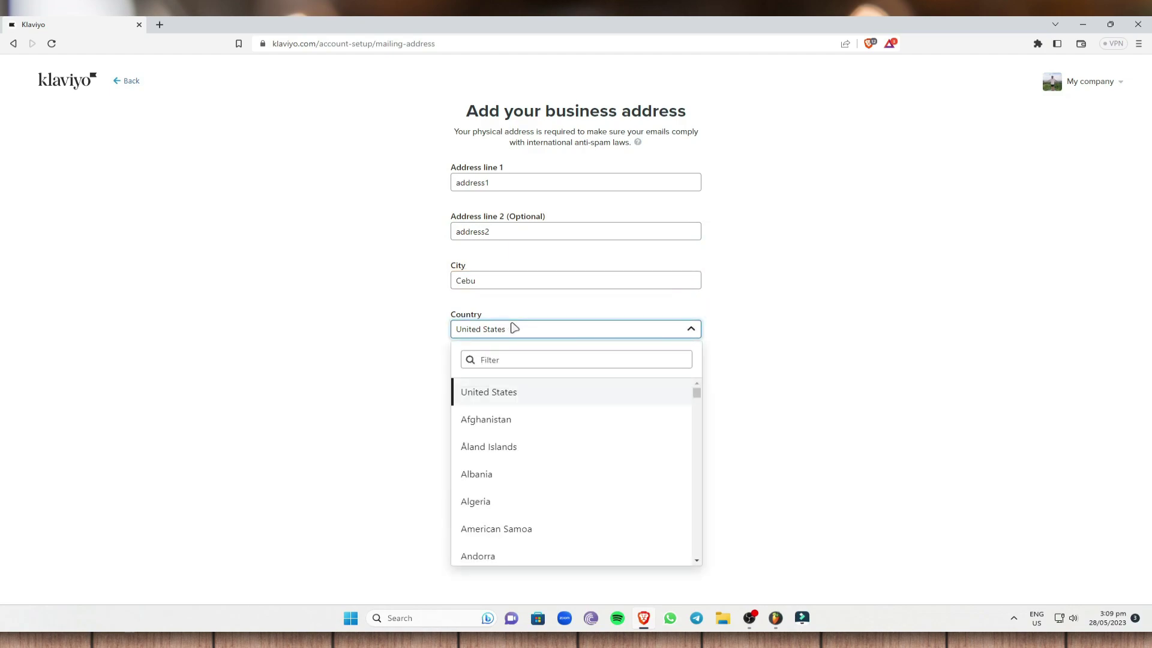
pyautogui.click(517, 359)
pyautogui.write('ph')
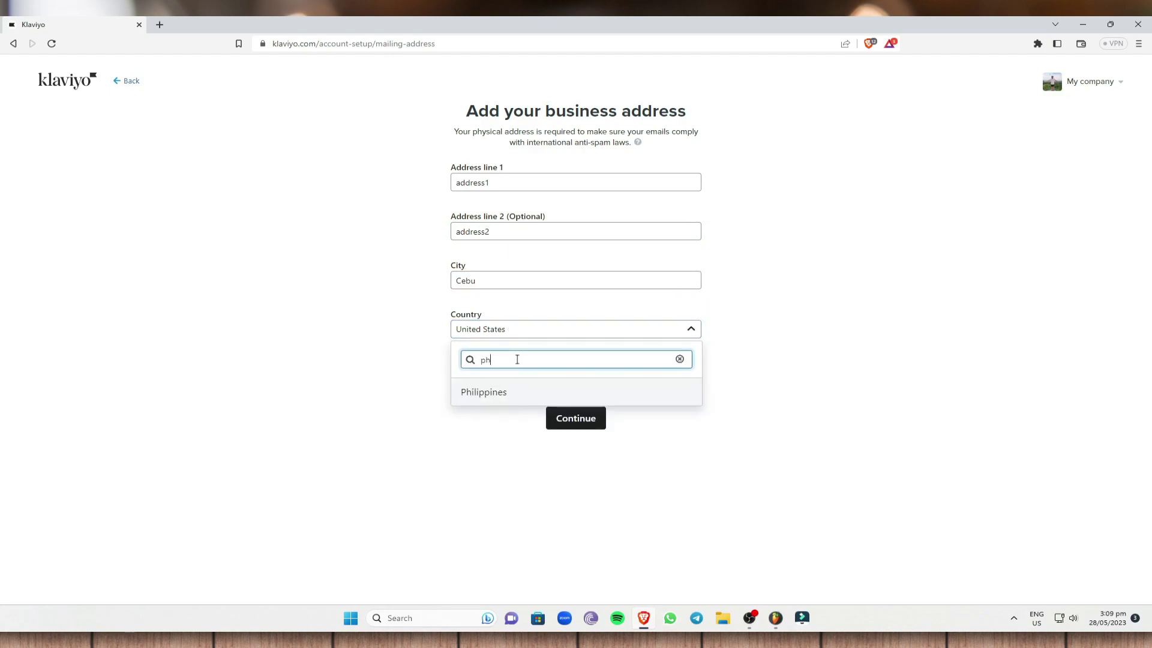
pyautogui.click(526, 393)
pyautogui.click(527, 375)
pyautogui.write('C')
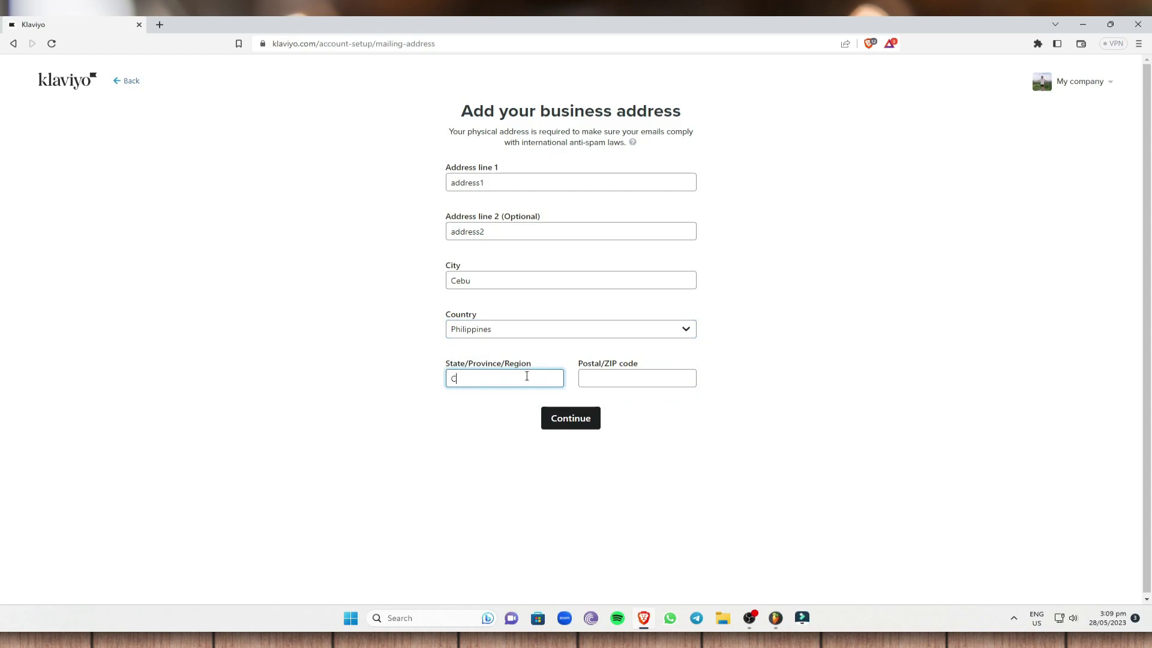
pyautogui.write('egion 7')
pyautogui.press('Tab')
pyautogui.write('6000')
pyautogui.click(583, 421)
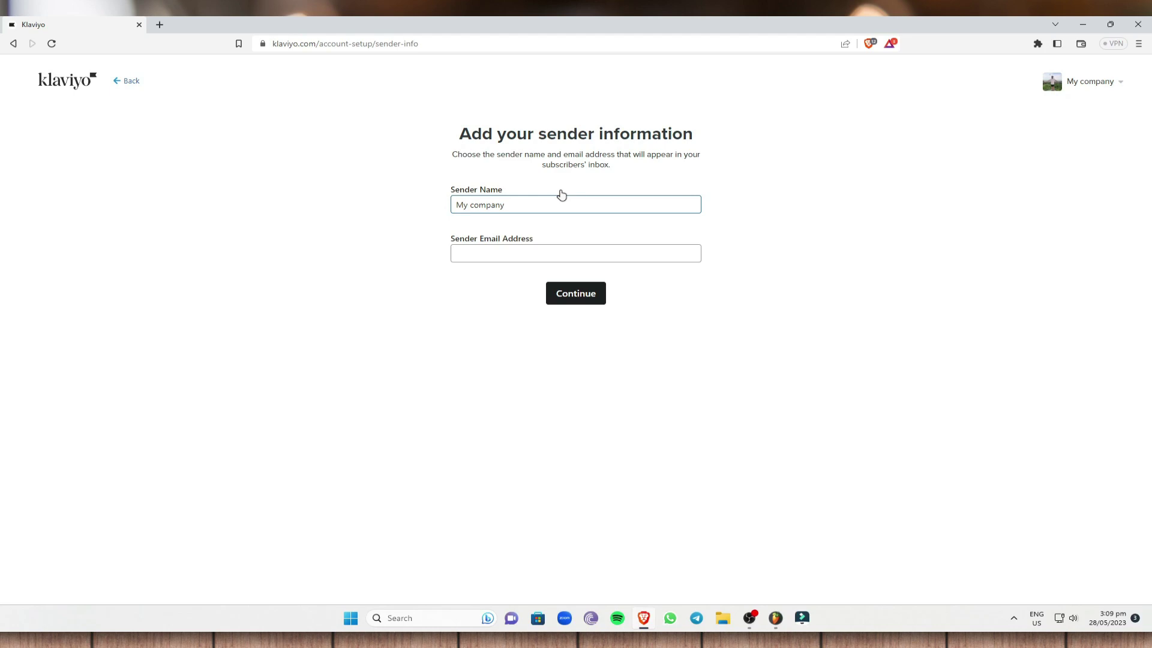
# Step: Enter the sender email address, check it, and submit the sender information
pyautogui.click(504, 253)
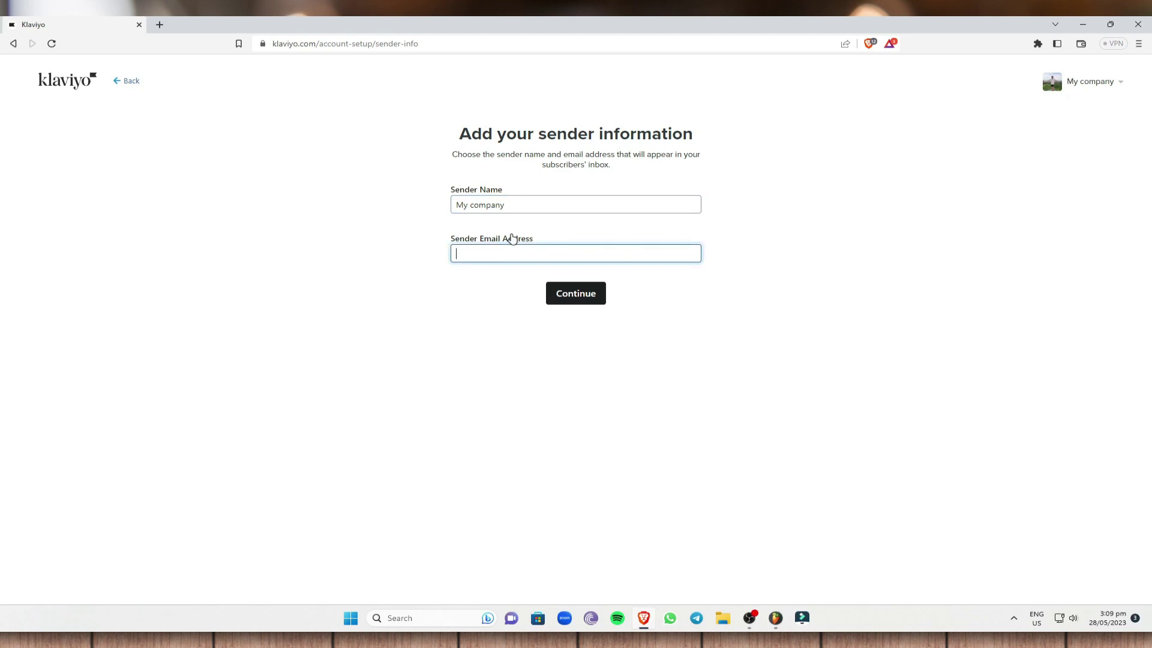
pyautogui.moveTo(587, 253); pyautogui.dragTo(437, 283)
pyautogui.click(437, 283)
pyautogui.moveTo(579, 255); pyautogui.dragTo(404, 262)
pyautogui.click(709, 297)
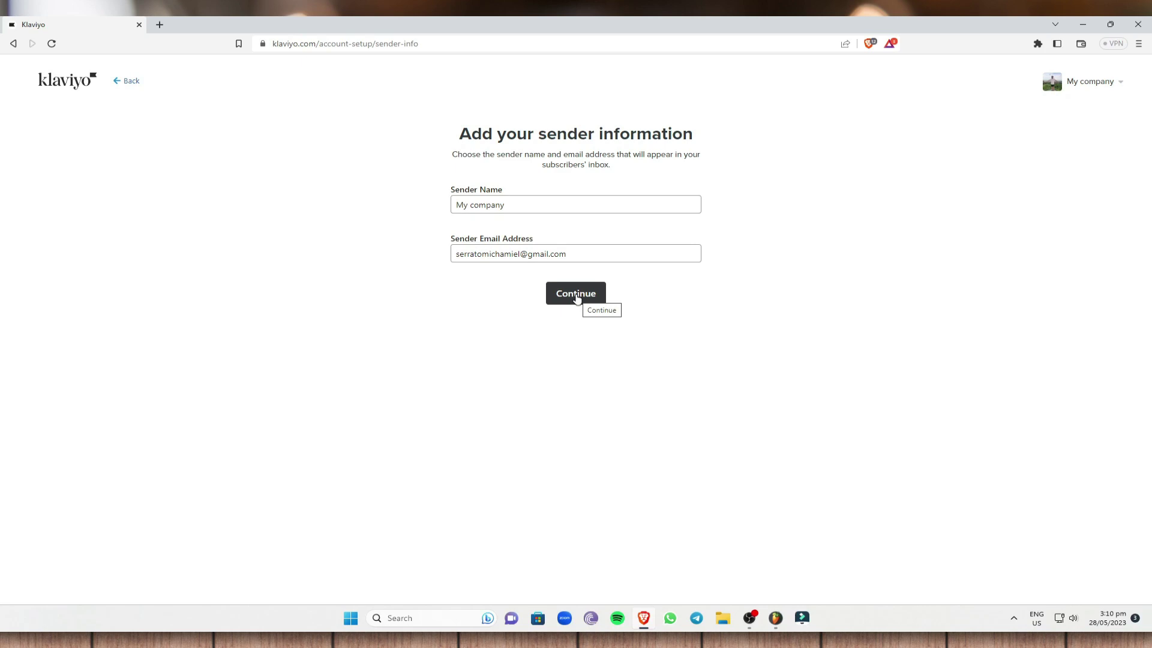
pyautogui.moveTo(575, 254); pyautogui.dragTo(447, 255)
pyautogui.click(615, 251)
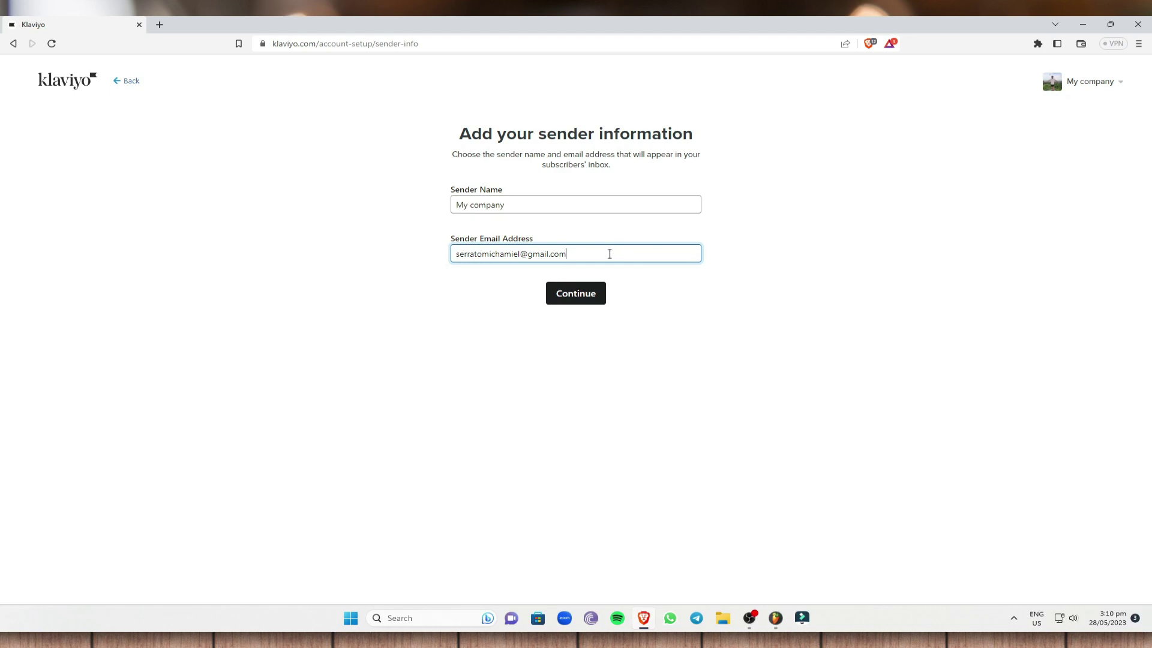
pyautogui.click(578, 299)
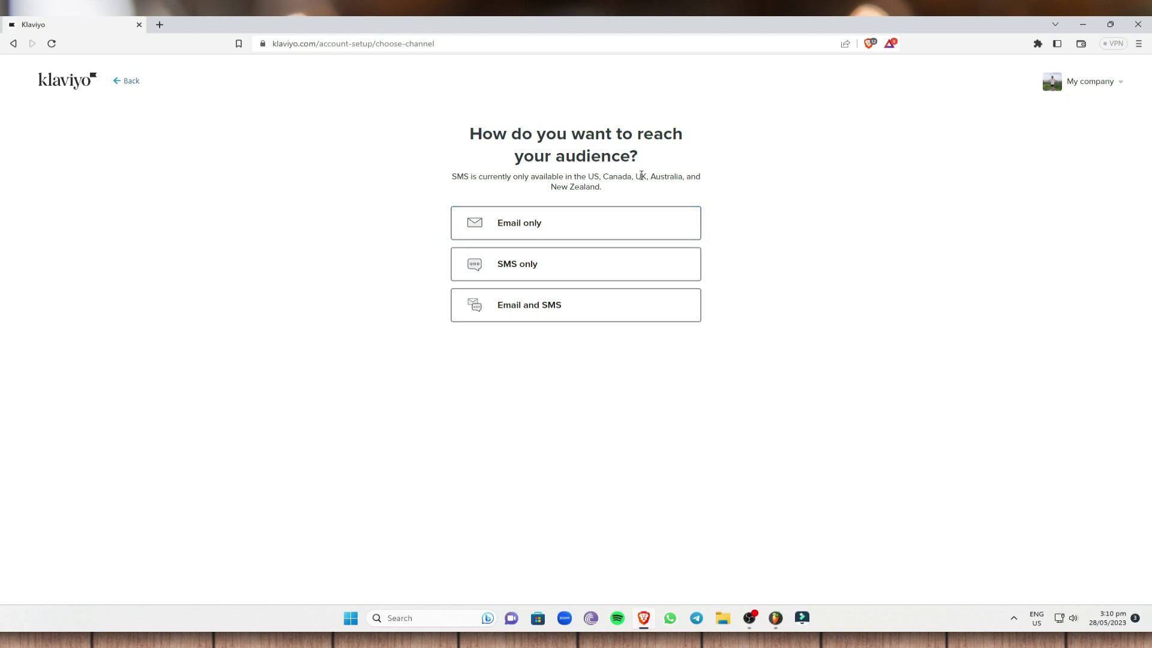
# Step: Pick Email only as the audience channel and note where the activation link went
pyautogui.moveTo(588, 176); pyautogui.dragTo(684, 195)
pyautogui.click(760, 216)
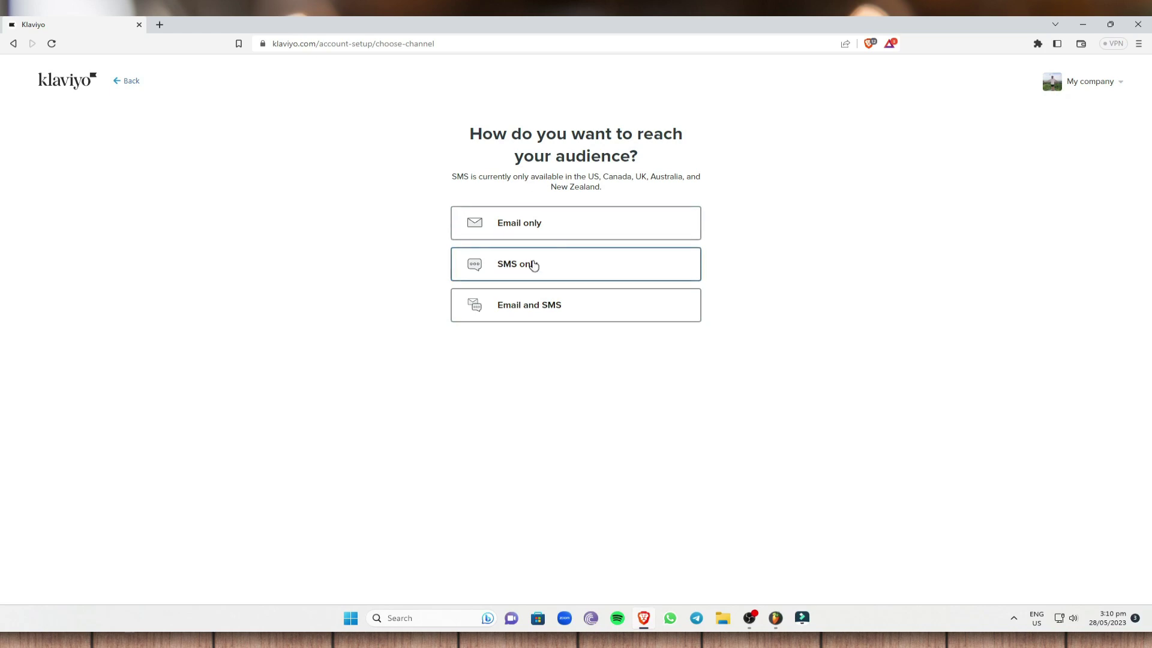
pyautogui.click(552, 227)
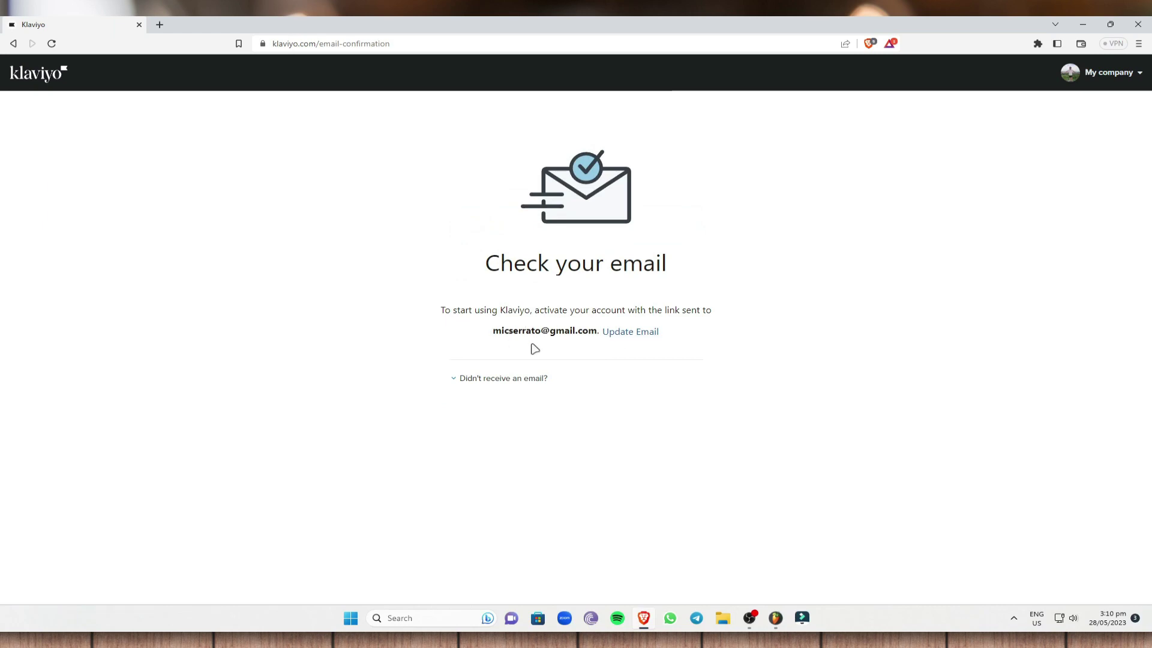
pyautogui.moveTo(498, 332); pyautogui.dragTo(599, 331)
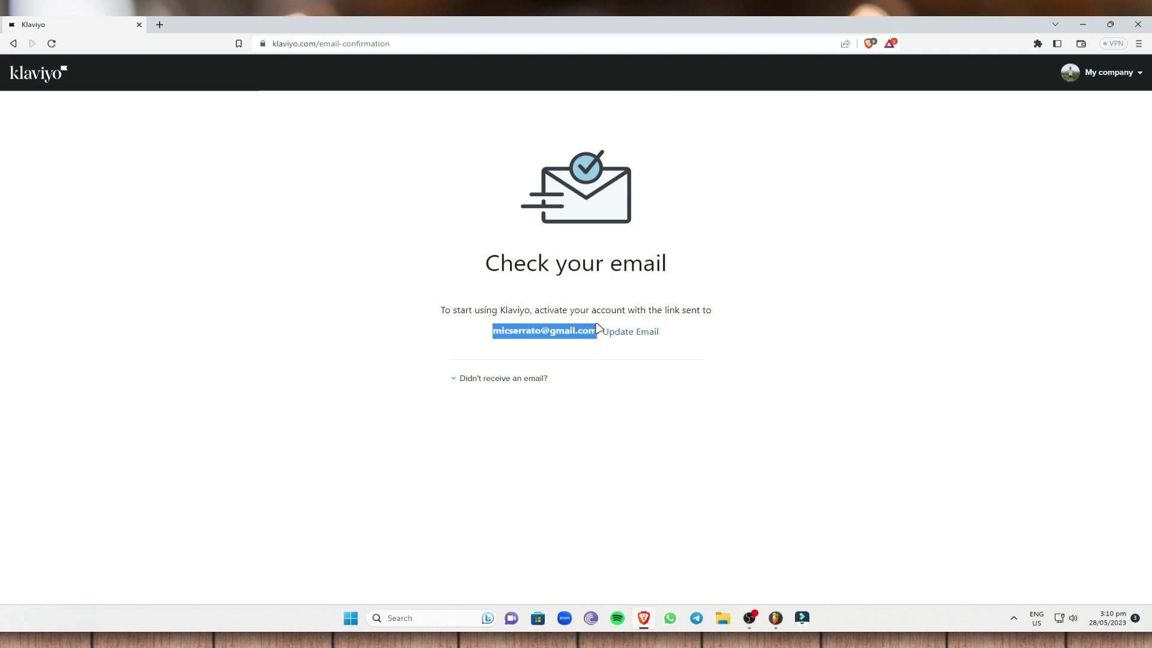
pyautogui.click(599, 352)
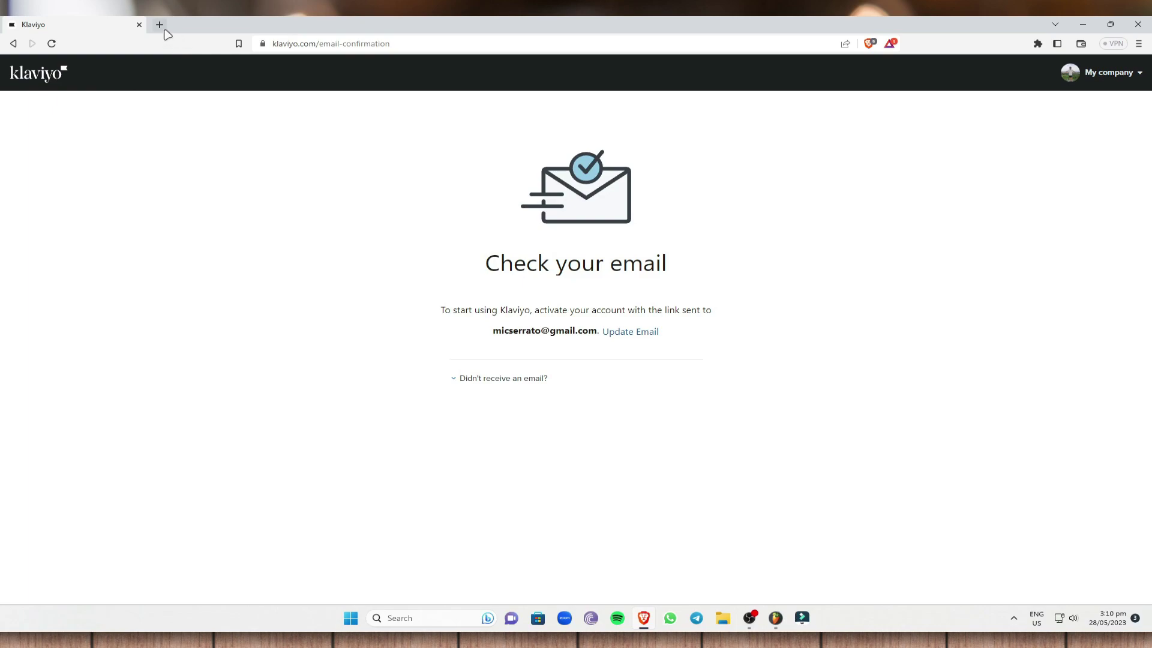
# Step: In Gmail in a new tab, open 'Confirm your Klaviyo email' and click Confirm Email
pyautogui.click(164, 29)
pyautogui.click(97, 61)
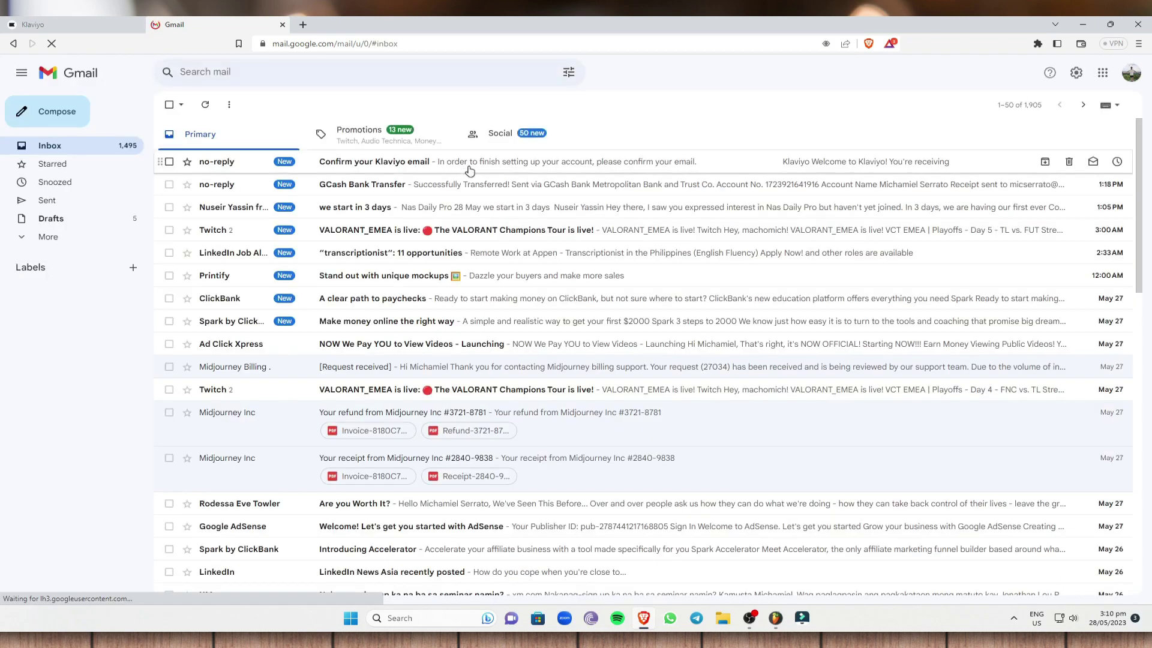
pyautogui.click(489, 159)
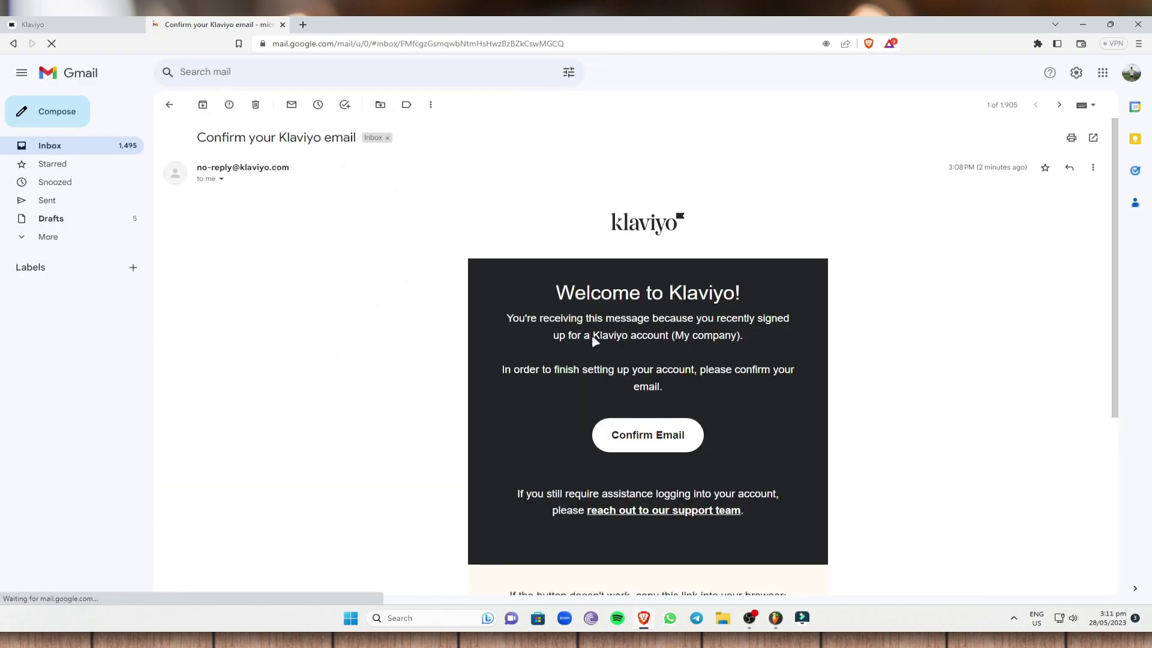
pyautogui.scroll(-2, 567, 243)
pyautogui.scroll(1, 565, 249)
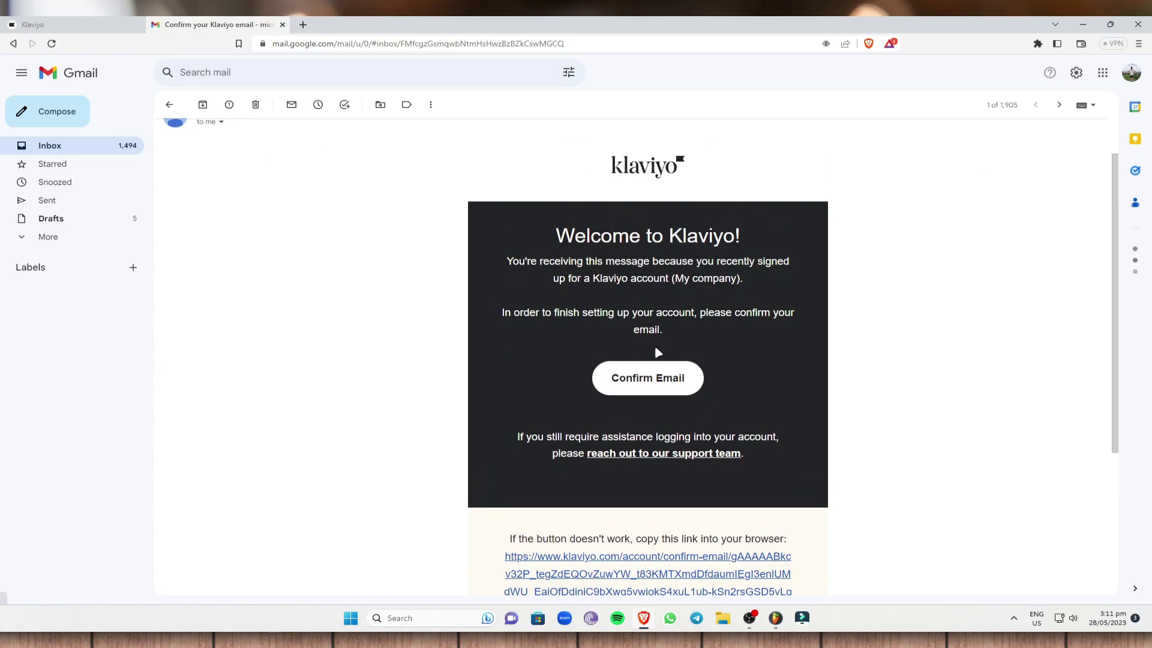
pyautogui.click(659, 379)
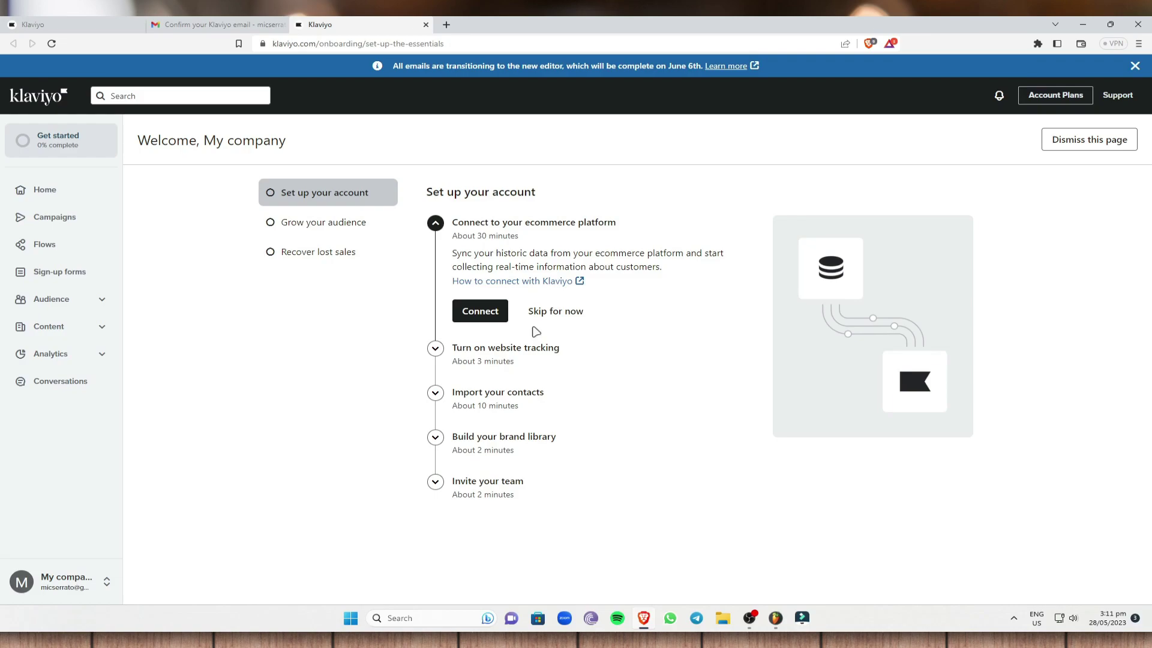
# Step: Browse the Integrations list, go back, and expand 'Turn on website tracking' in the checklist
pyautogui.rightClick(484, 316)
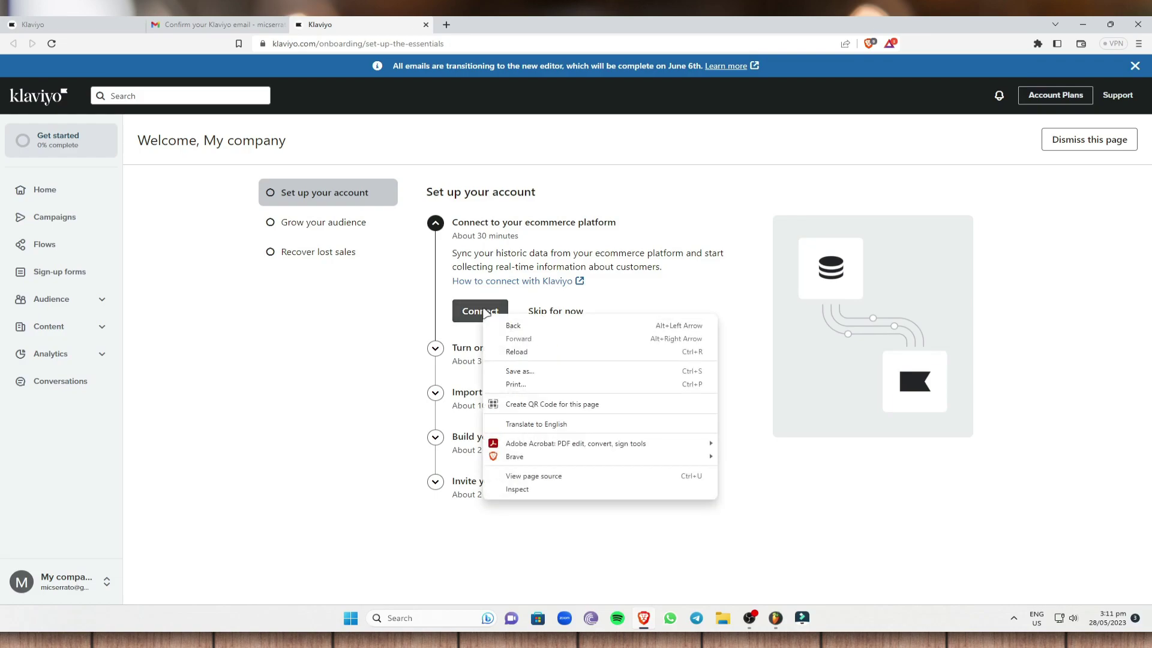
pyautogui.click(471, 315)
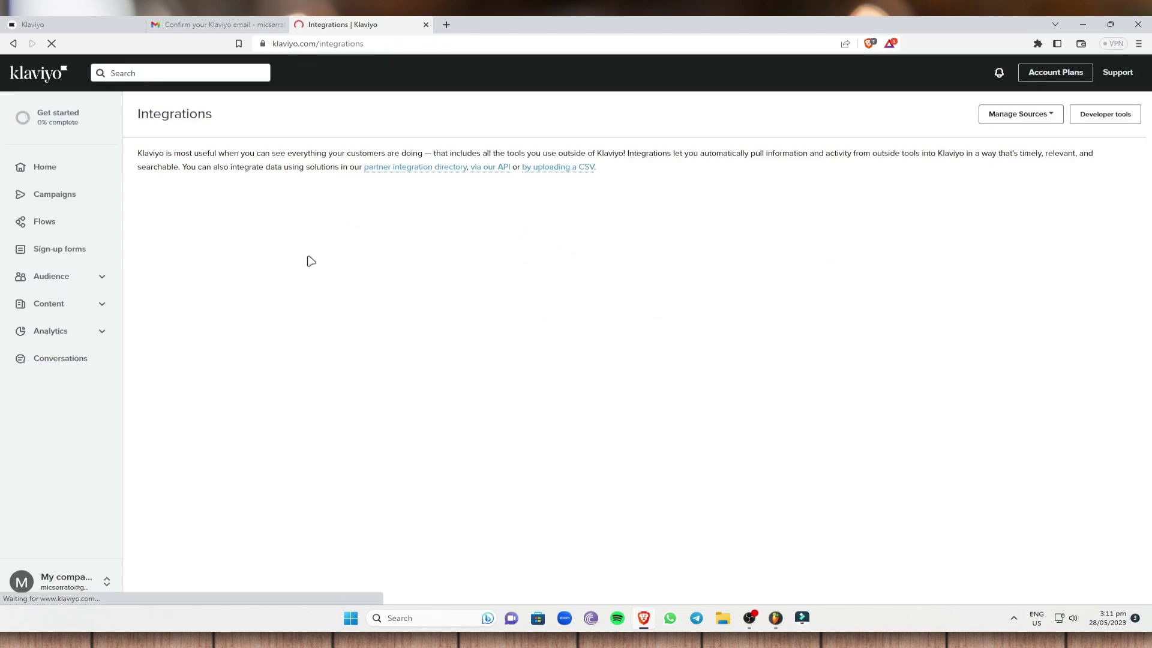
pyautogui.scroll(-2, 306, 396)
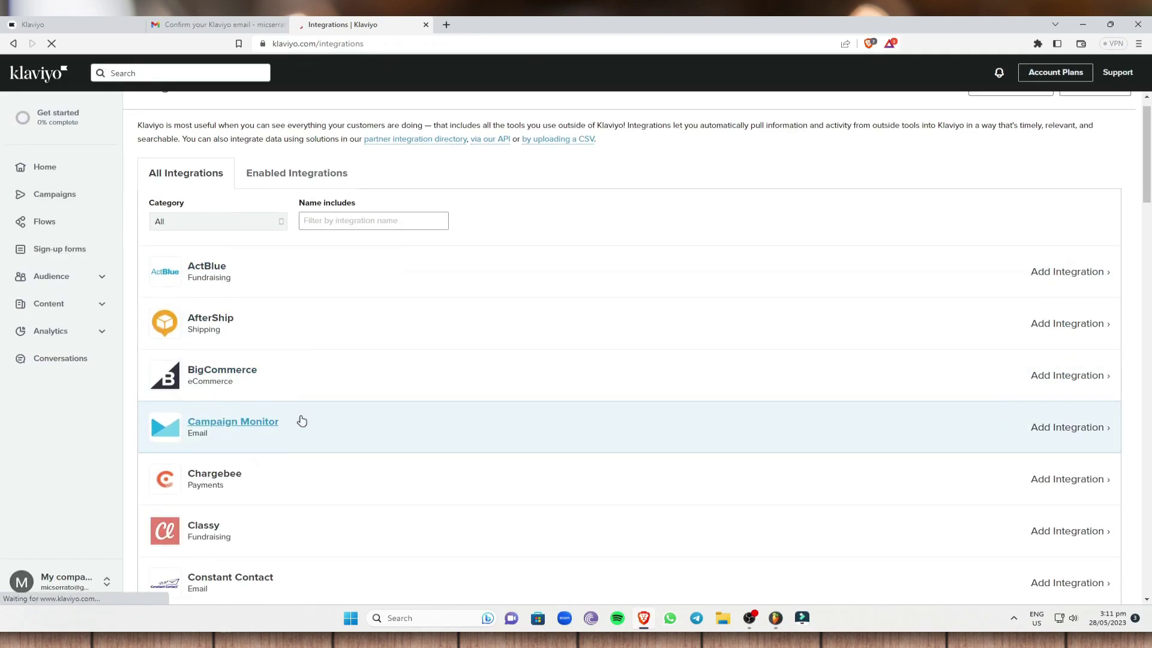
pyautogui.scroll(1, 294, 230)
pyautogui.scroll(-8, 264, 288)
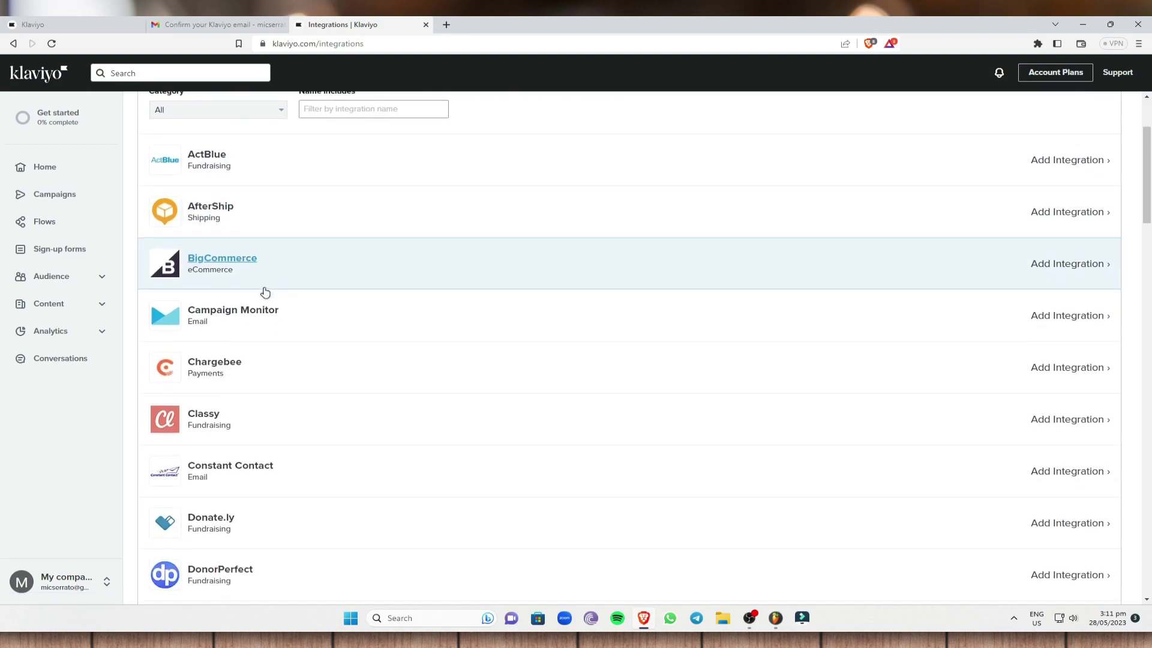
pyautogui.scroll(-10, 281, 409)
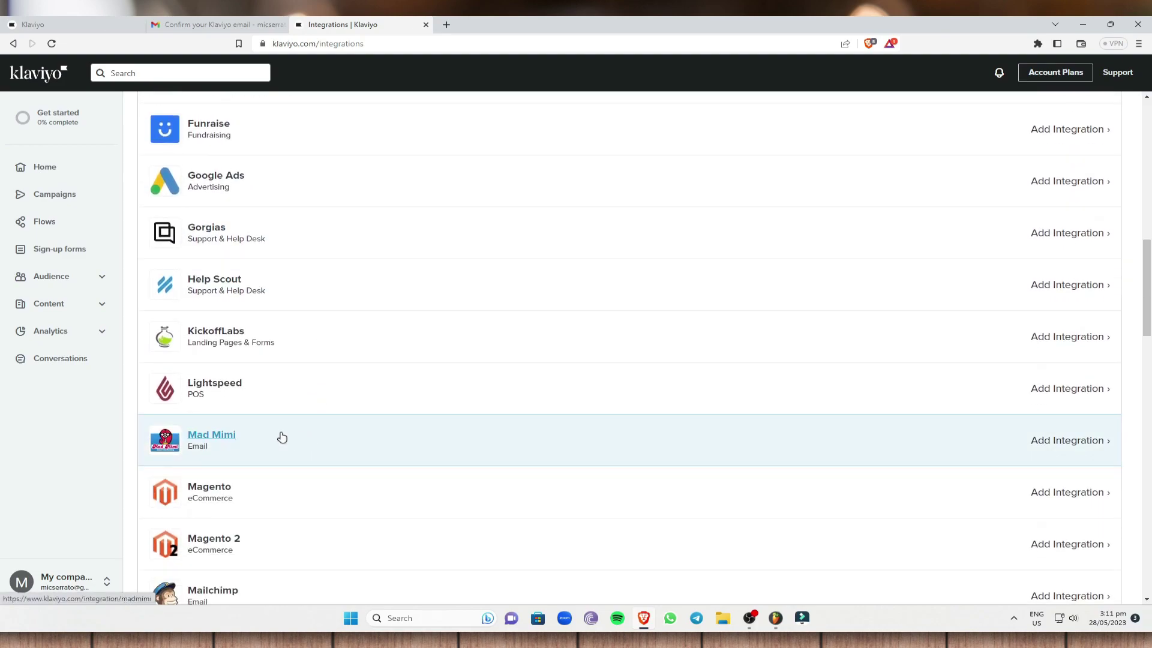
pyautogui.scroll(-4, 250, 304)
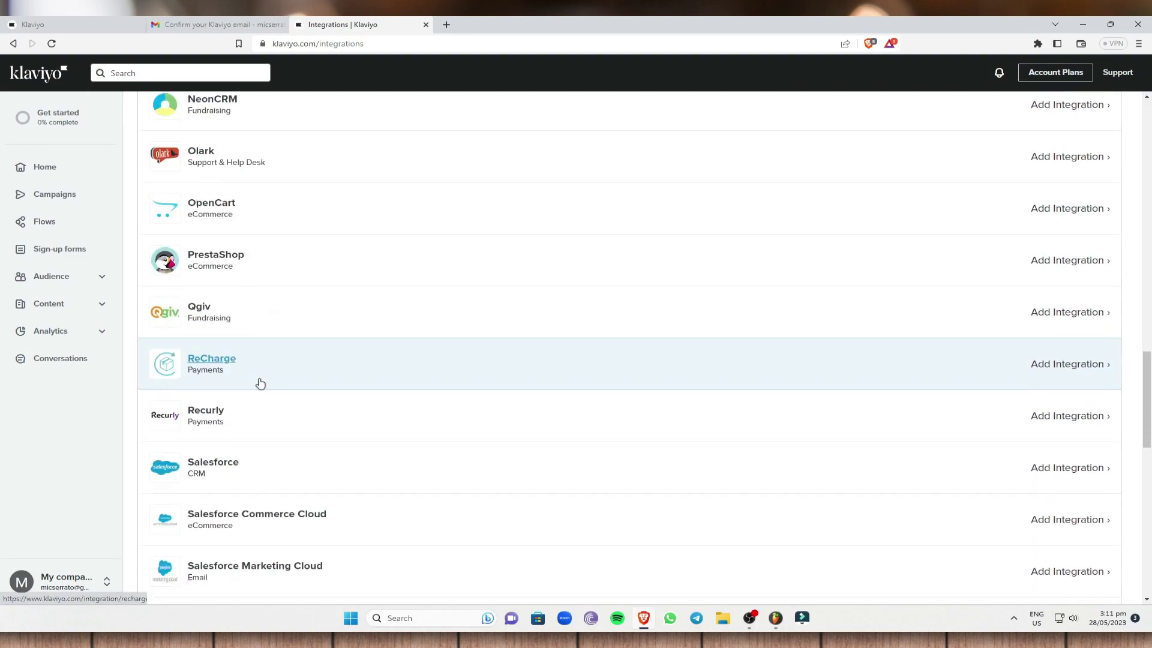
pyautogui.scroll(5, 260, 404)
pyautogui.scroll(10, 252, 275)
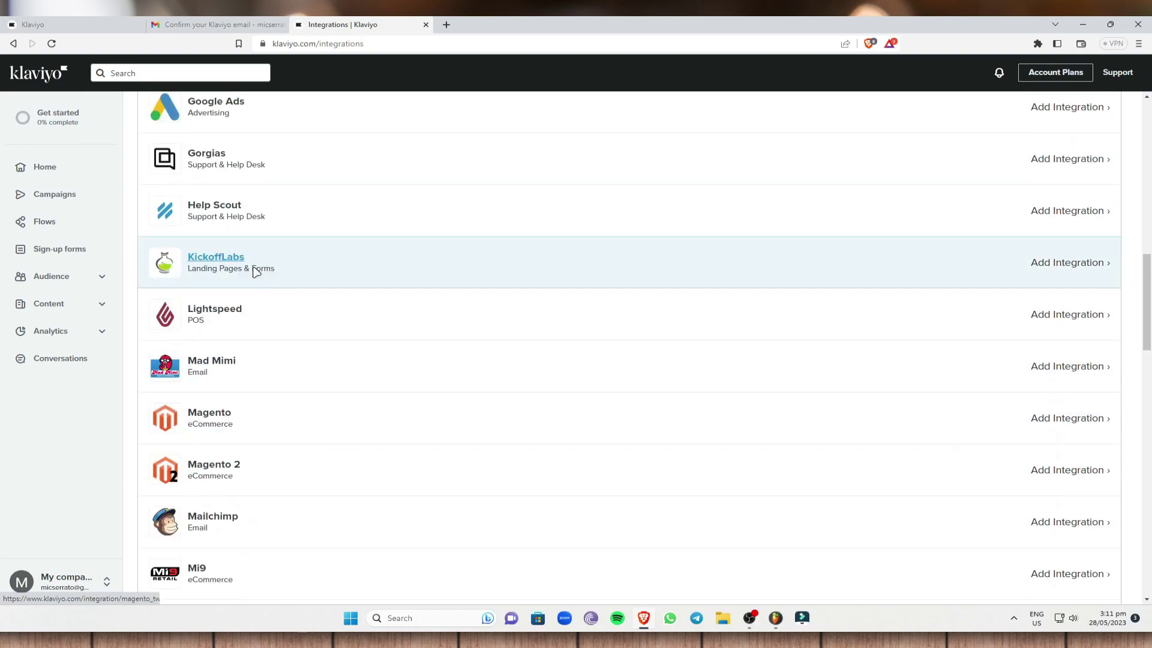
pyautogui.click(7, 46)
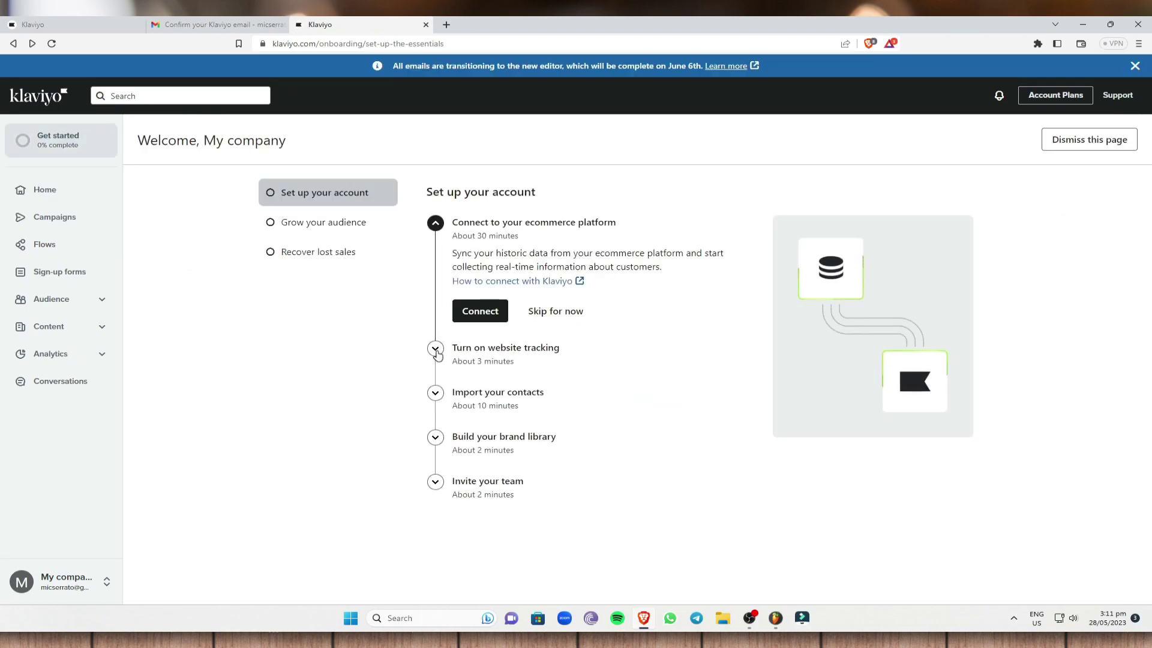
pyautogui.click(466, 354)
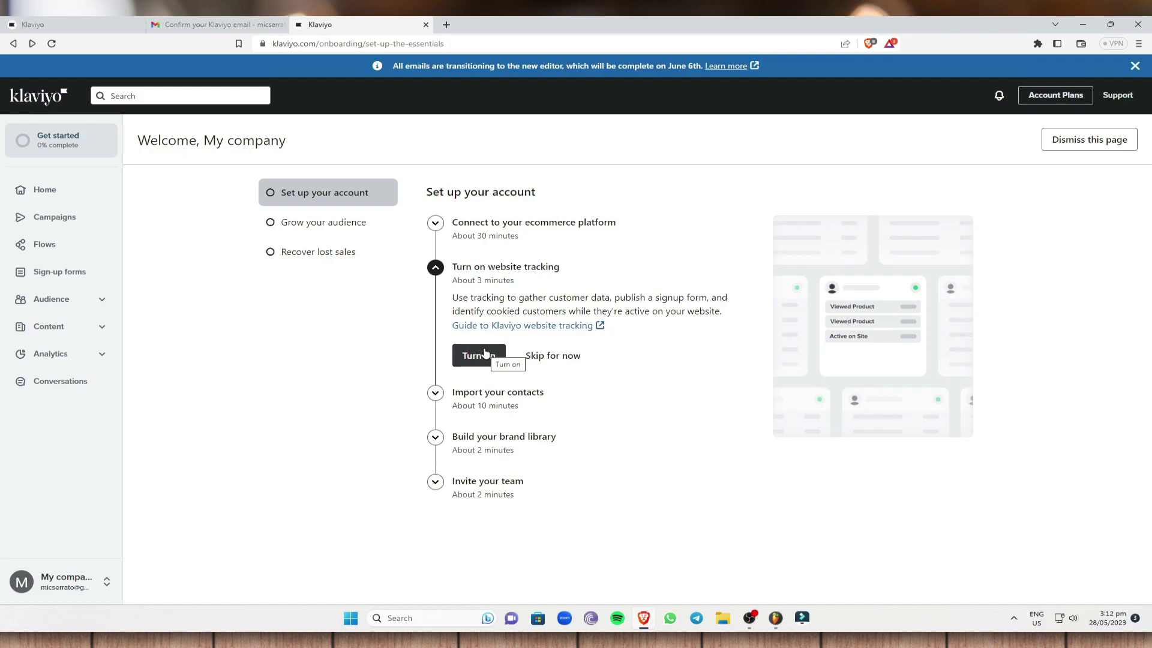
# Step: Expand 'Import your contacts', then 'Build your brand library' in the setup checklist
pyautogui.click(435, 393)
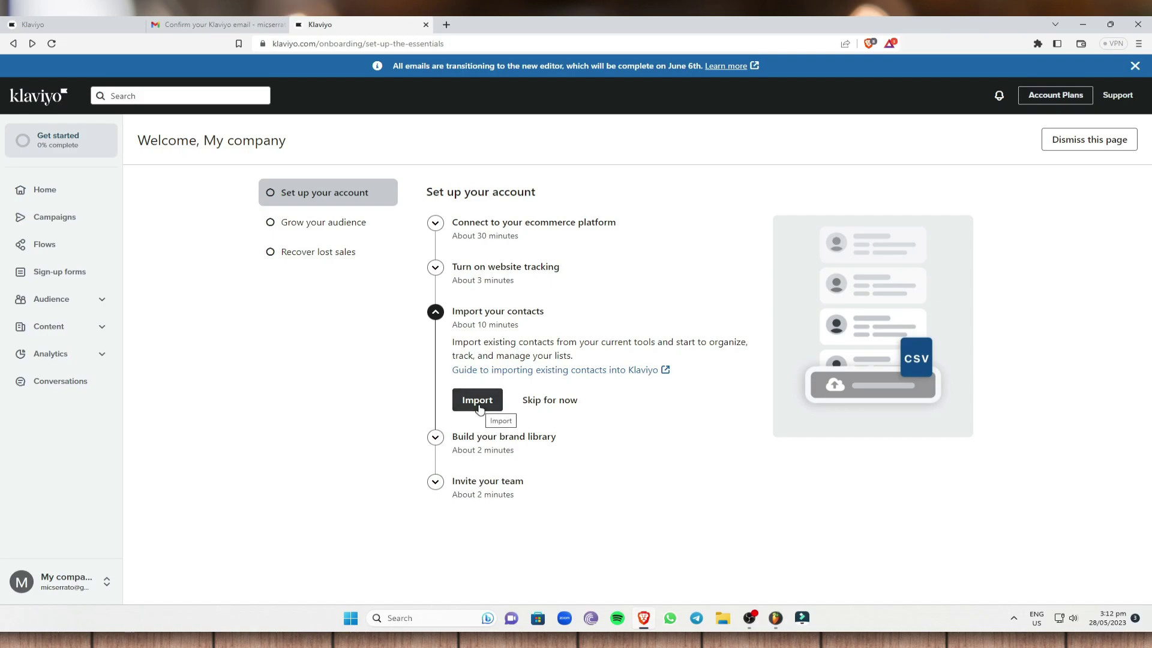
pyautogui.click(436, 437)
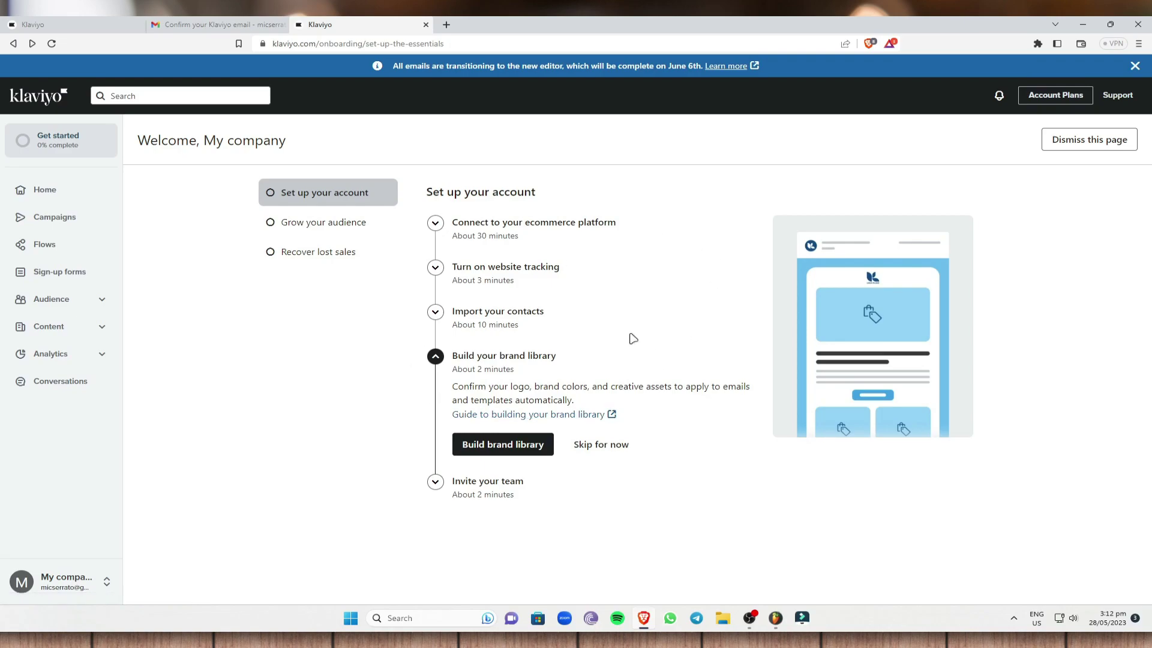
# Step: Try brand settings: accent colour F01010, body text colour 2A3A50, font Tahoma
pyautogui.click(528, 450)
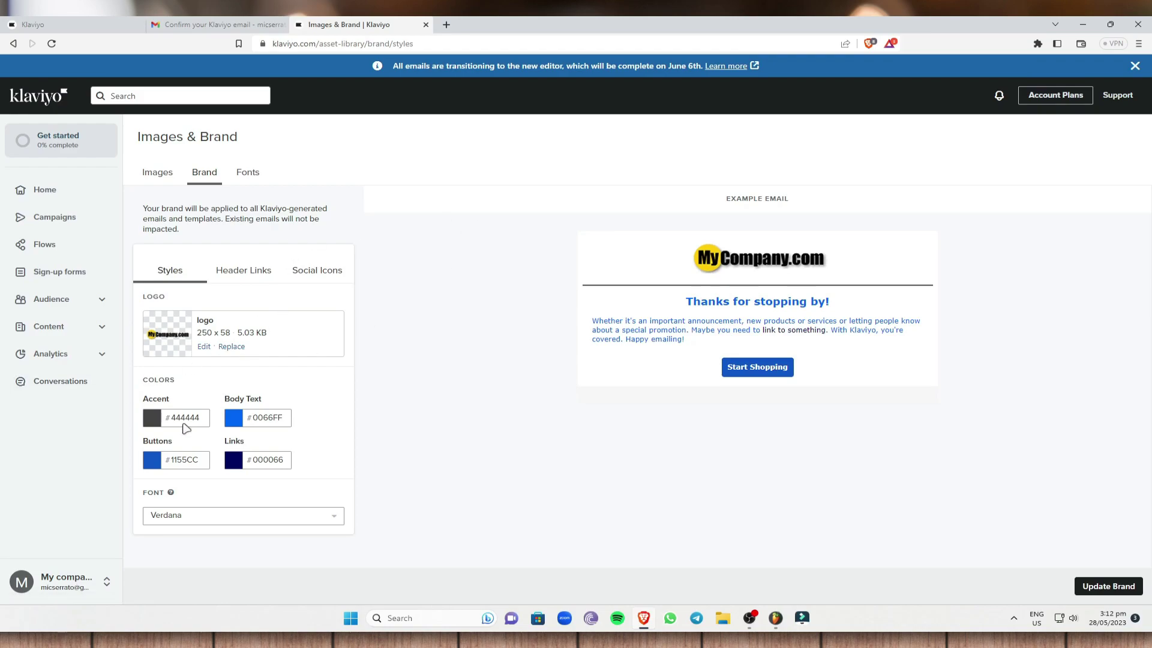
pyautogui.click(153, 418)
pyautogui.moveTo(252, 441); pyautogui.dragTo(286, 489)
pyautogui.click(422, 463)
pyautogui.click(235, 420)
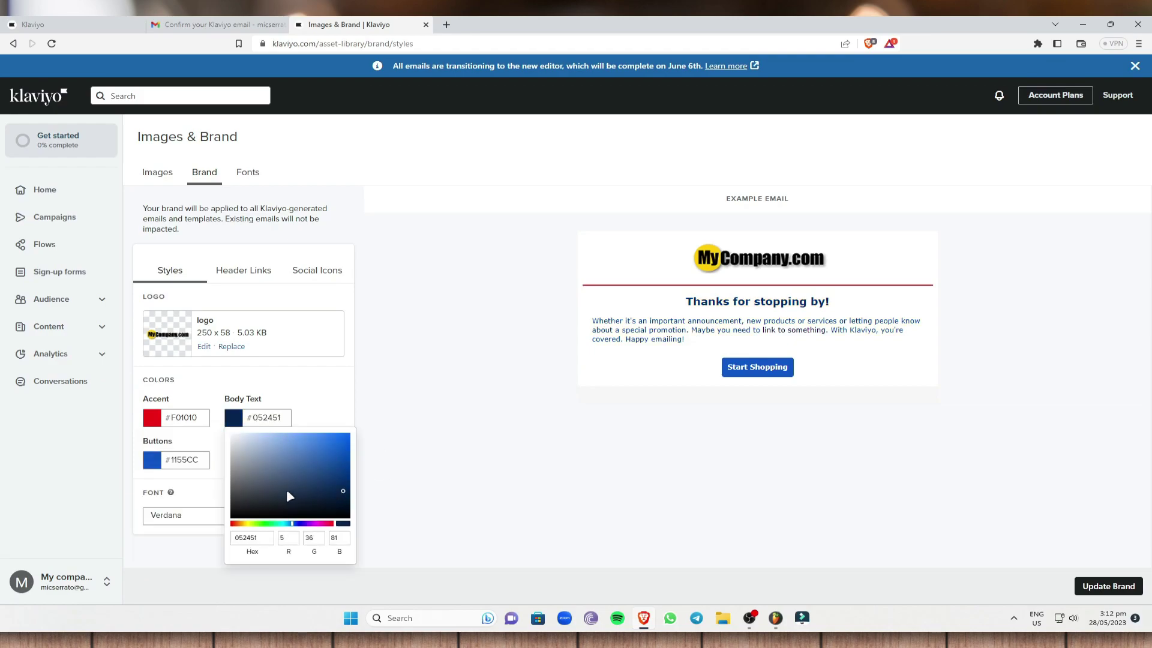
pyautogui.click(386, 474)
pyautogui.click(244, 515)
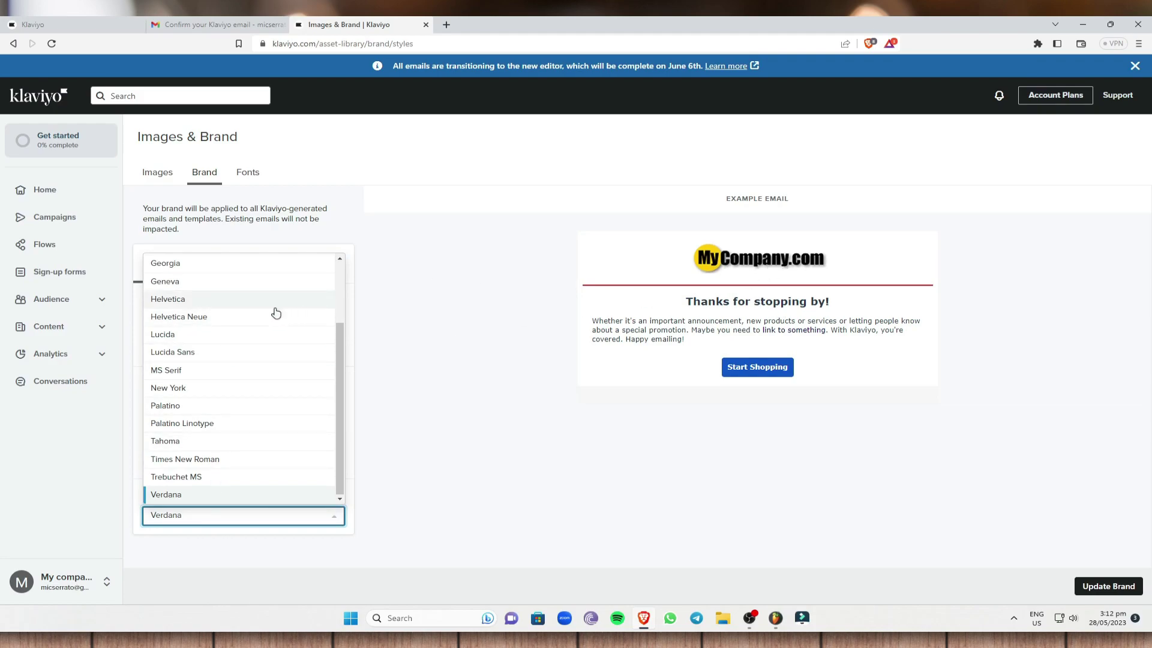
pyautogui.click(200, 442)
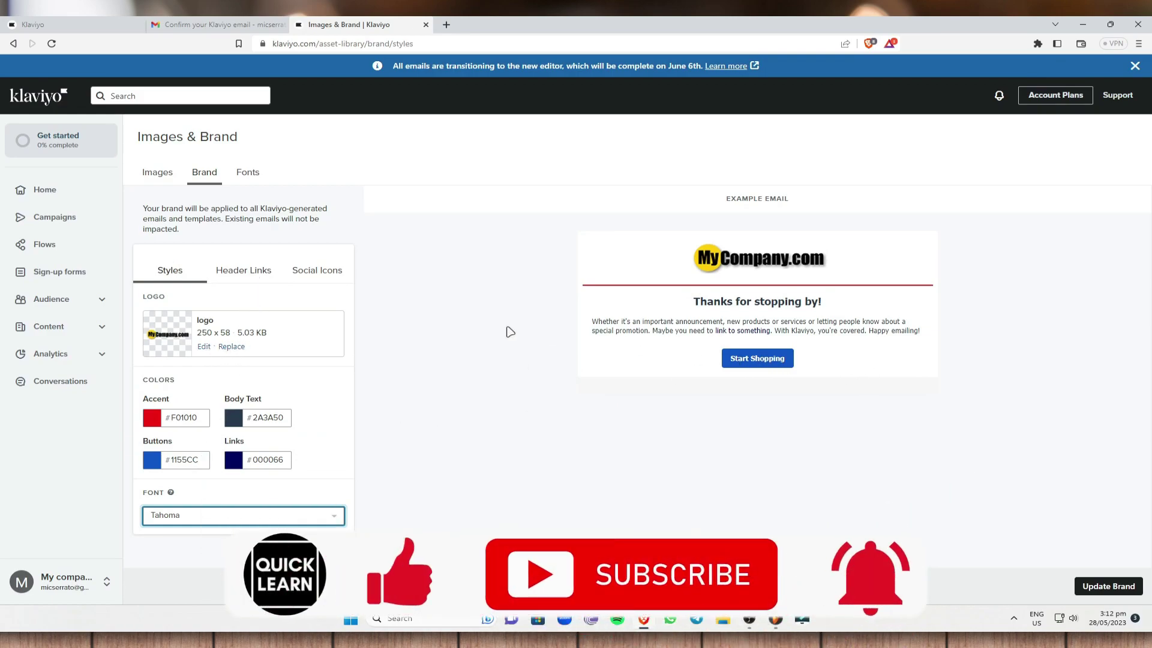
# Step: Look over header links and social icons, then go to Images without saving
pyautogui.click(258, 276)
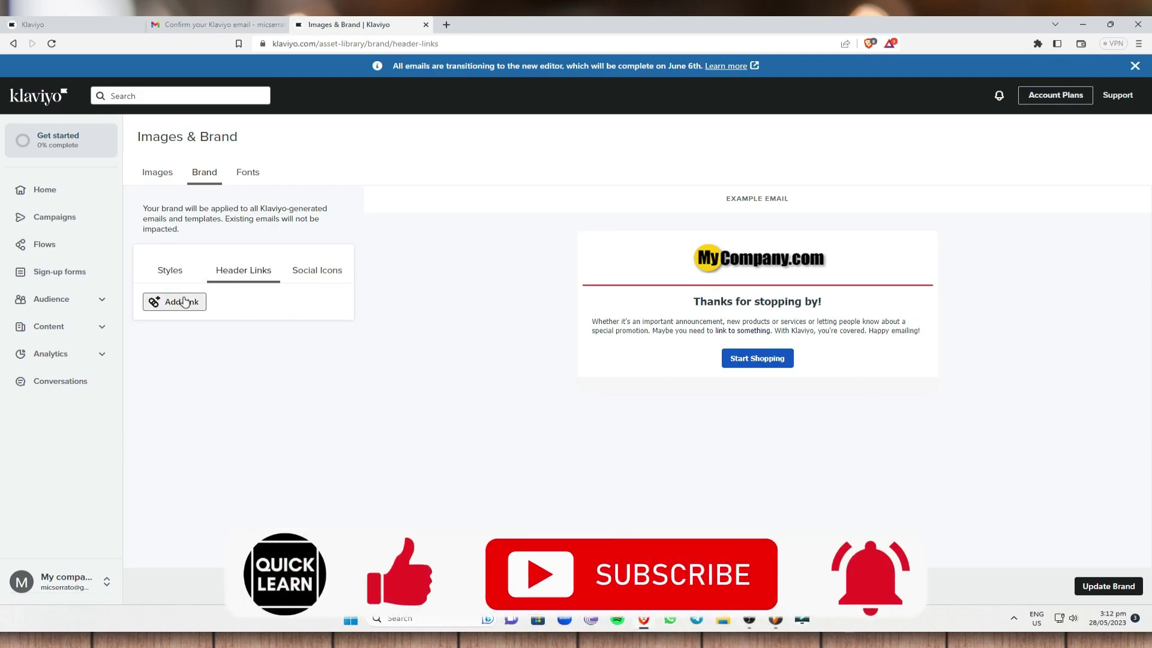
pyautogui.click(324, 275)
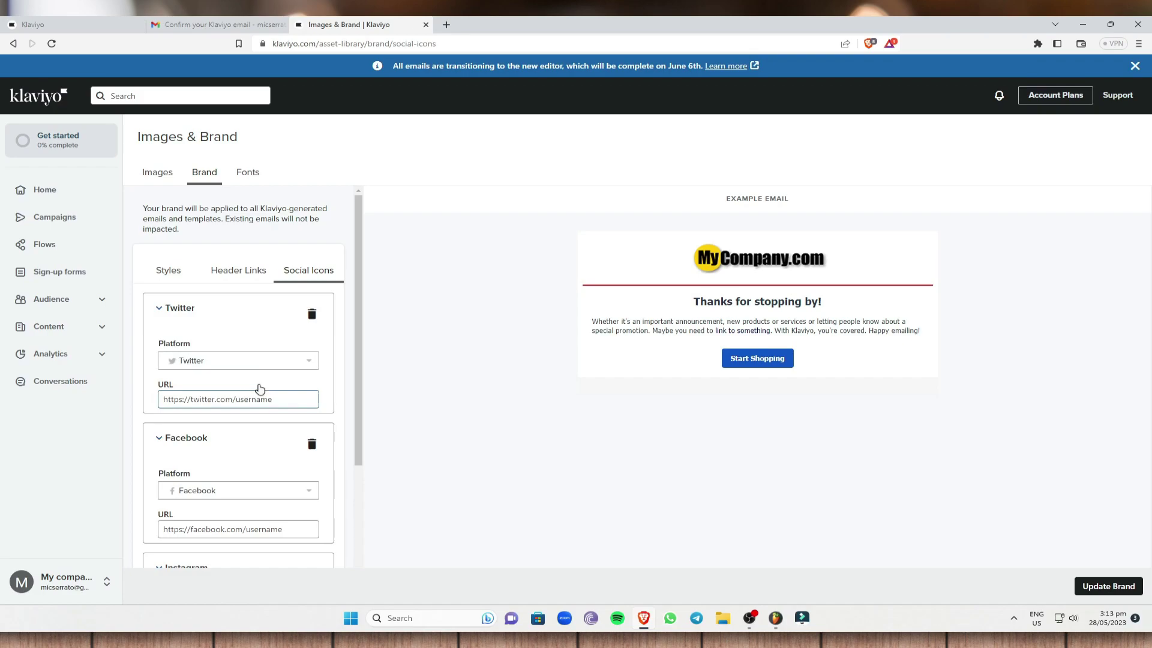
pyautogui.scroll(-3, 260, 388)
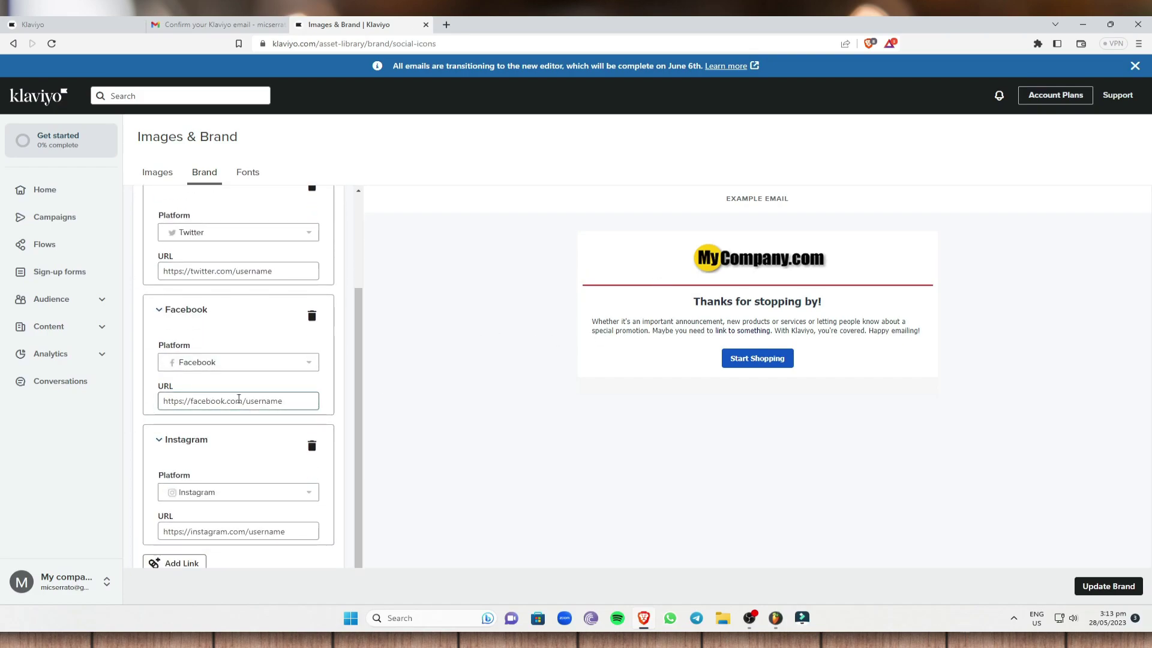
pyautogui.click(147, 178)
pyautogui.click(624, 218)
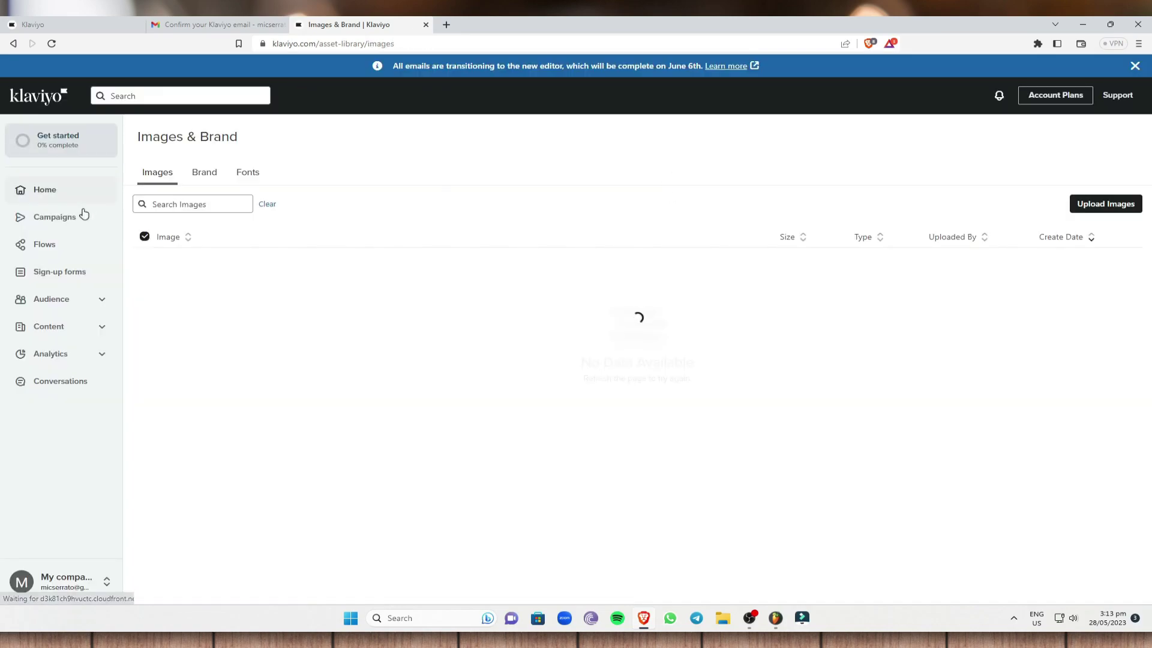
# Step: Create a new campaign named 'Campaign One' dated May 28, 2023
pyautogui.click(99, 222)
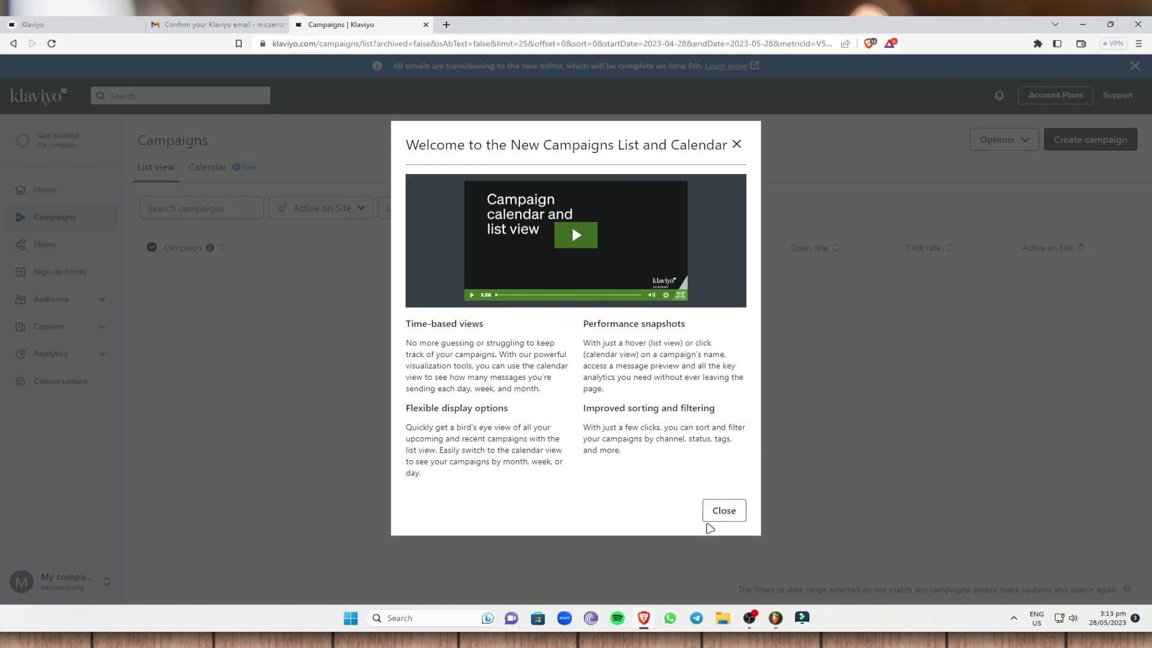
pyautogui.click(720, 513)
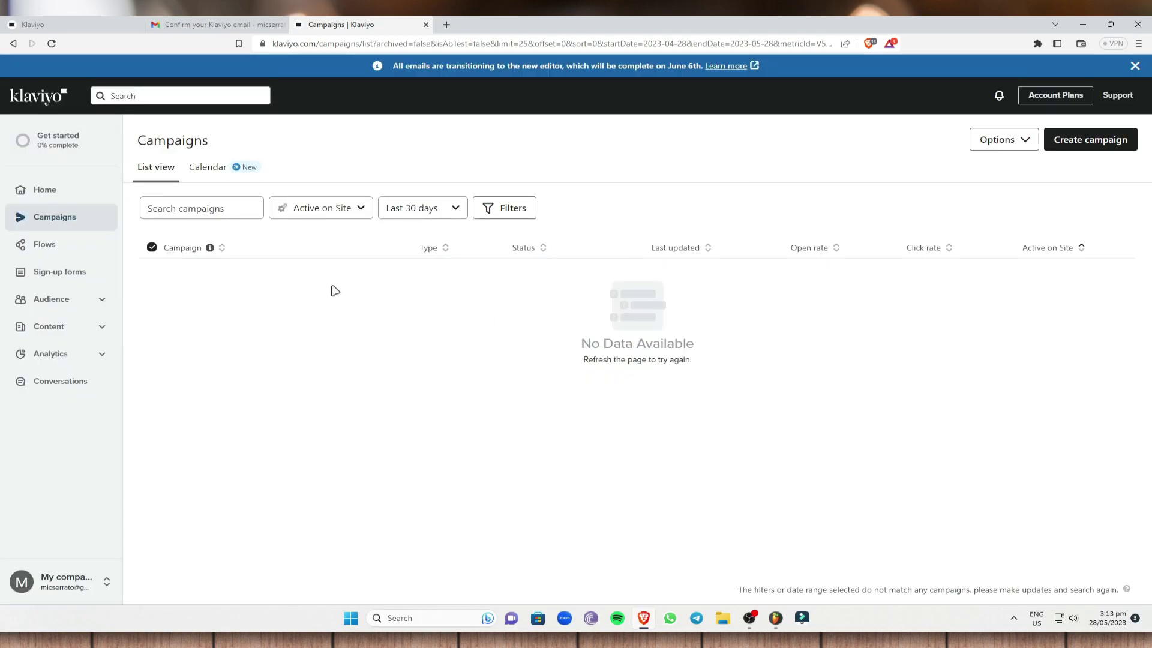
pyautogui.click(1104, 143)
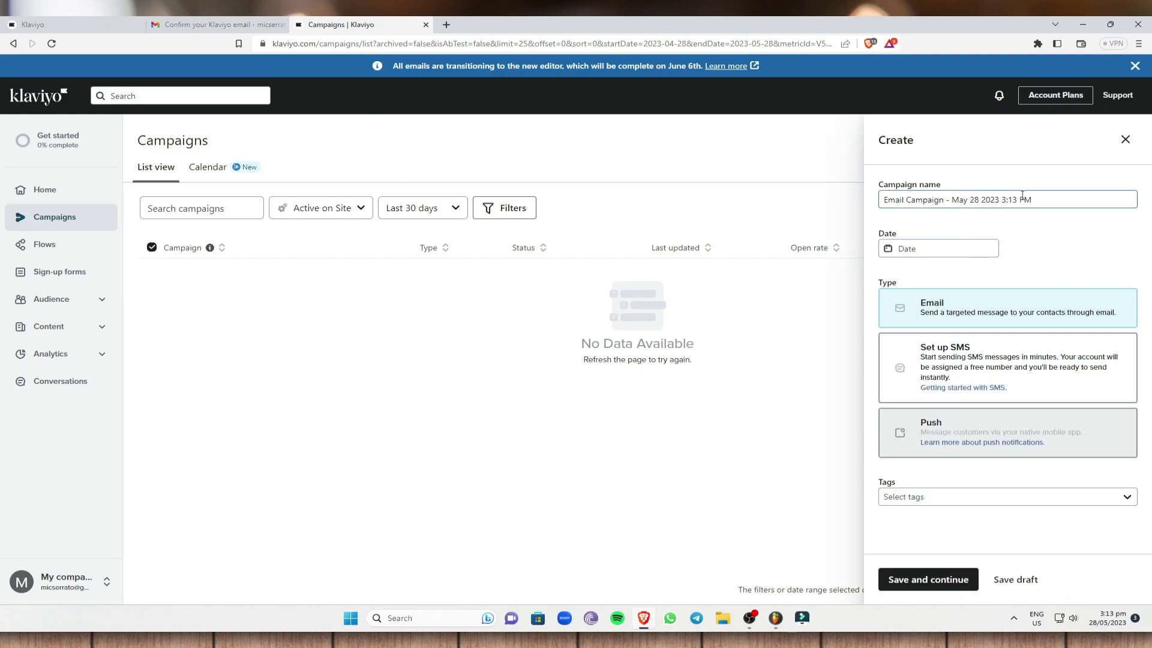
pyautogui.moveTo(1044, 199); pyautogui.dragTo(872, 197)
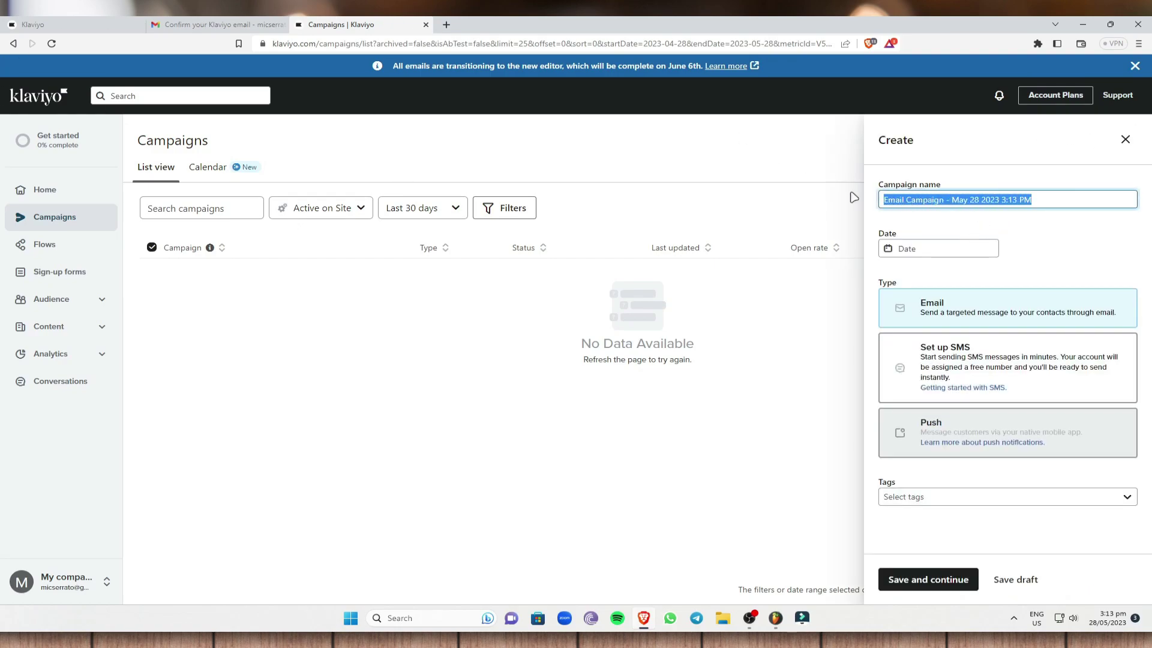
pyautogui.write('Campaign One')
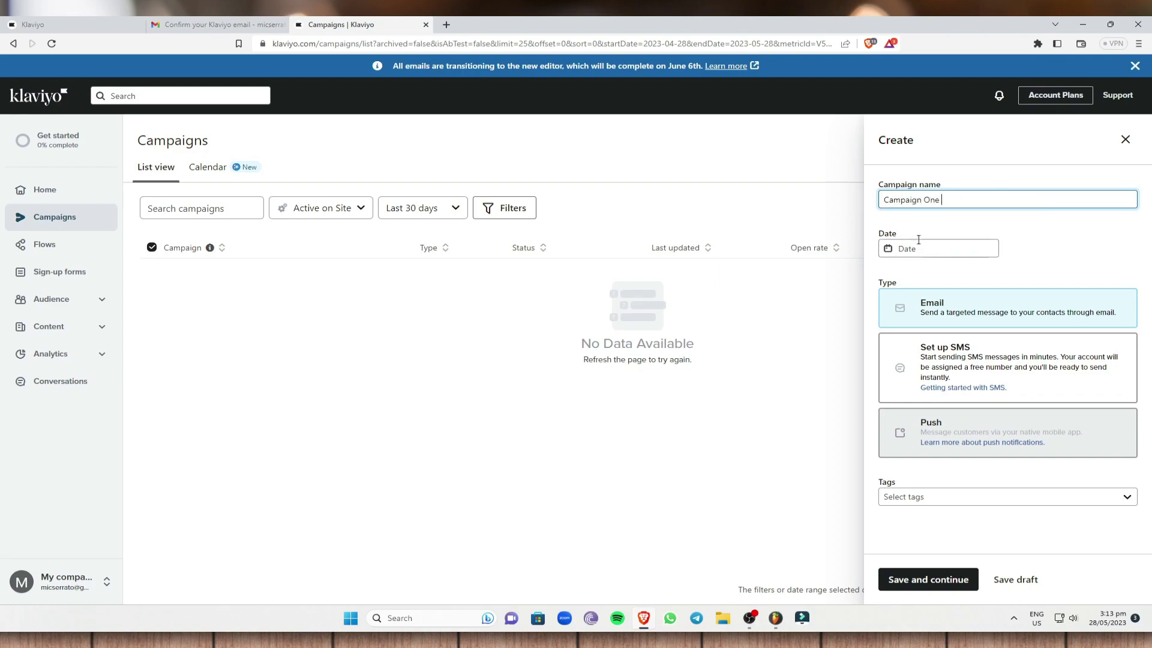
pyautogui.click(918, 246)
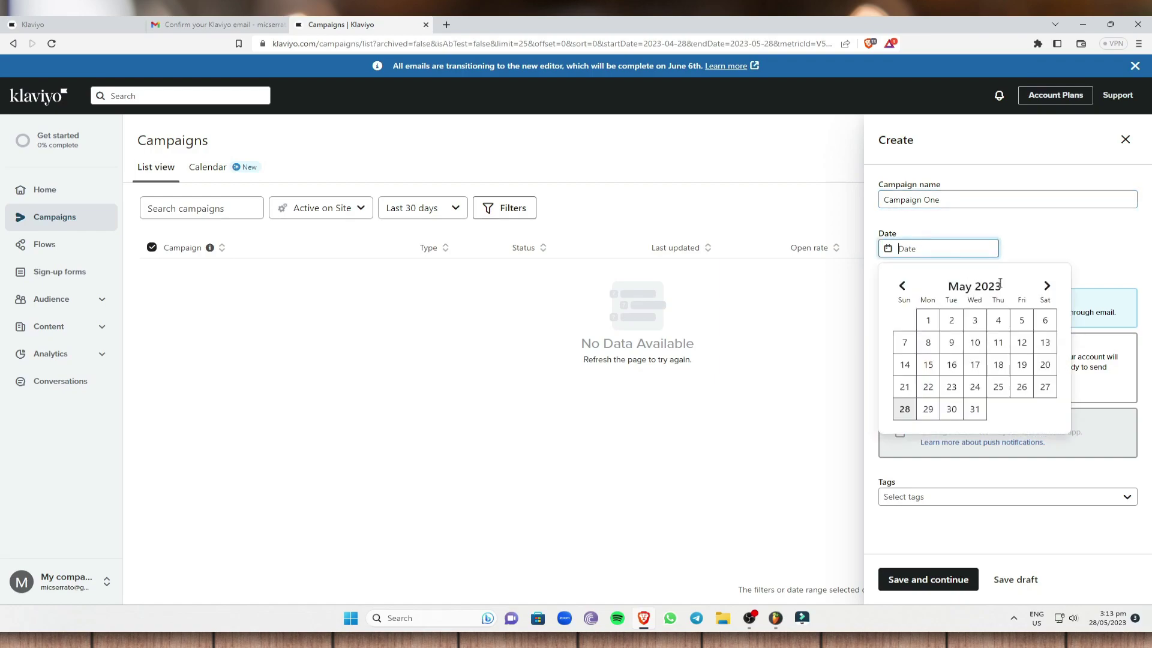
pyautogui.click(906, 412)
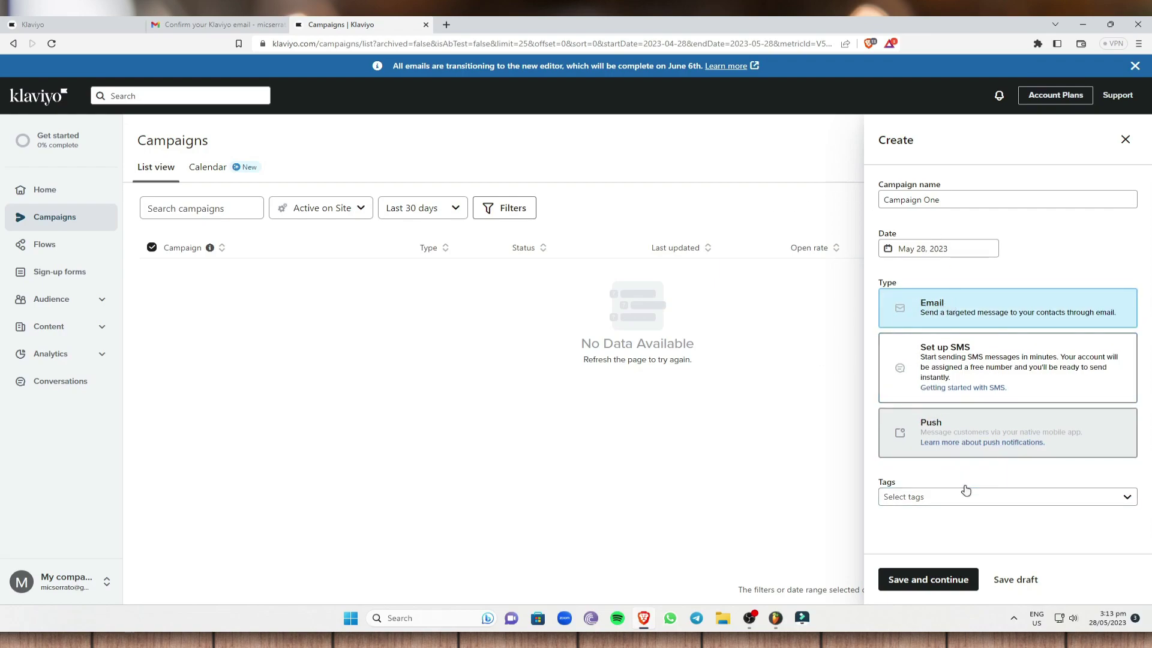
# Step: Tag the campaign with a new 'business' tag and save it
pyautogui.click(920, 496)
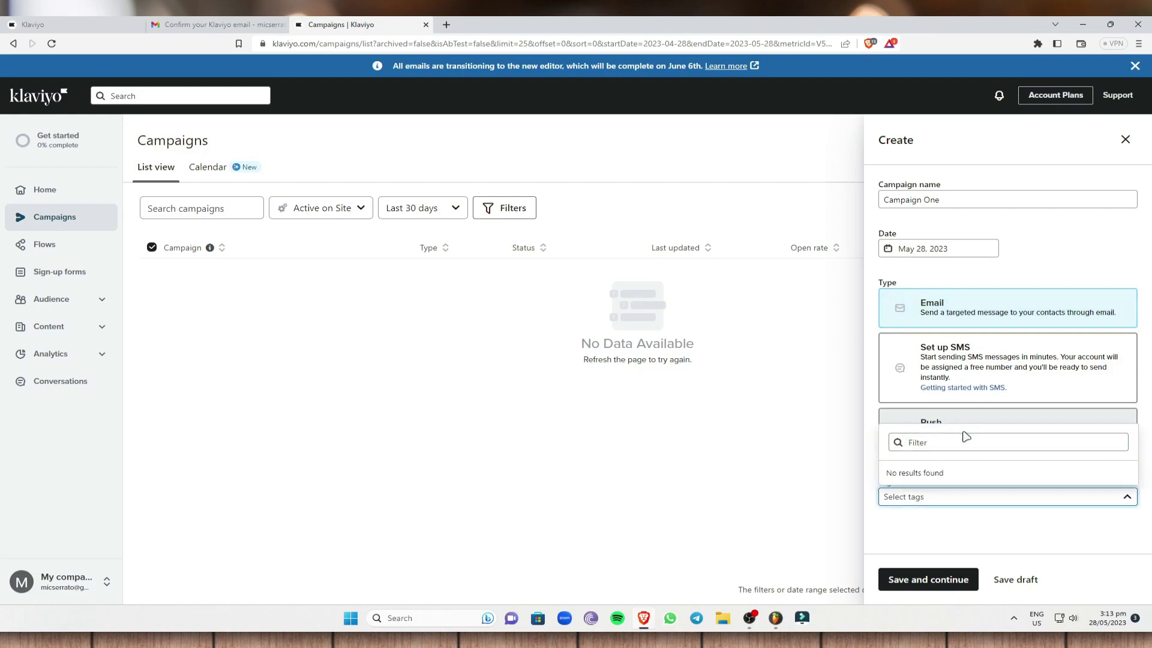
pyautogui.click(946, 501)
pyautogui.click(940, 495)
pyautogui.write('busin')
pyautogui.write('ess')
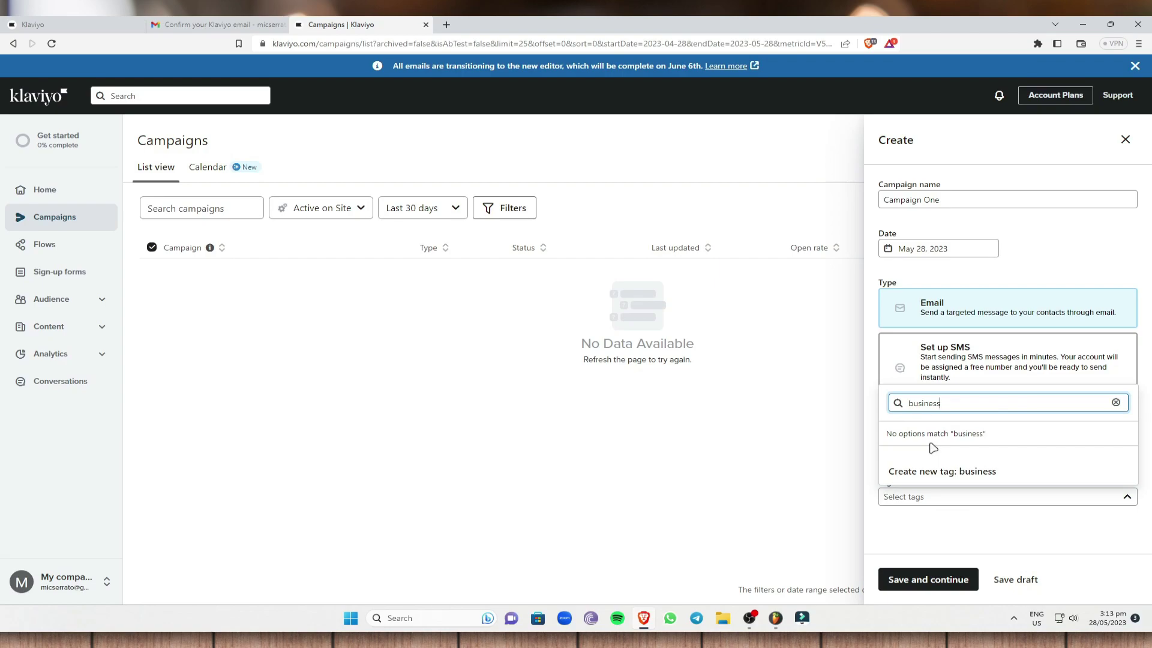
pyautogui.click(977, 471)
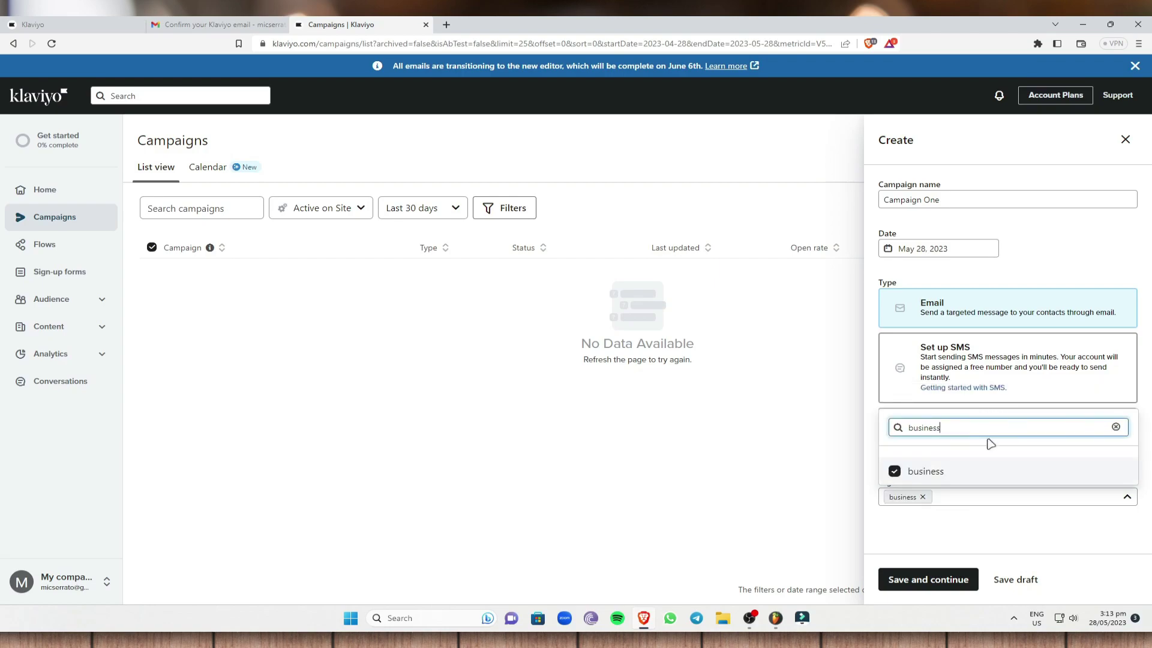
pyautogui.click(946, 473)
pyautogui.click(946, 473)
pyautogui.click(1080, 541)
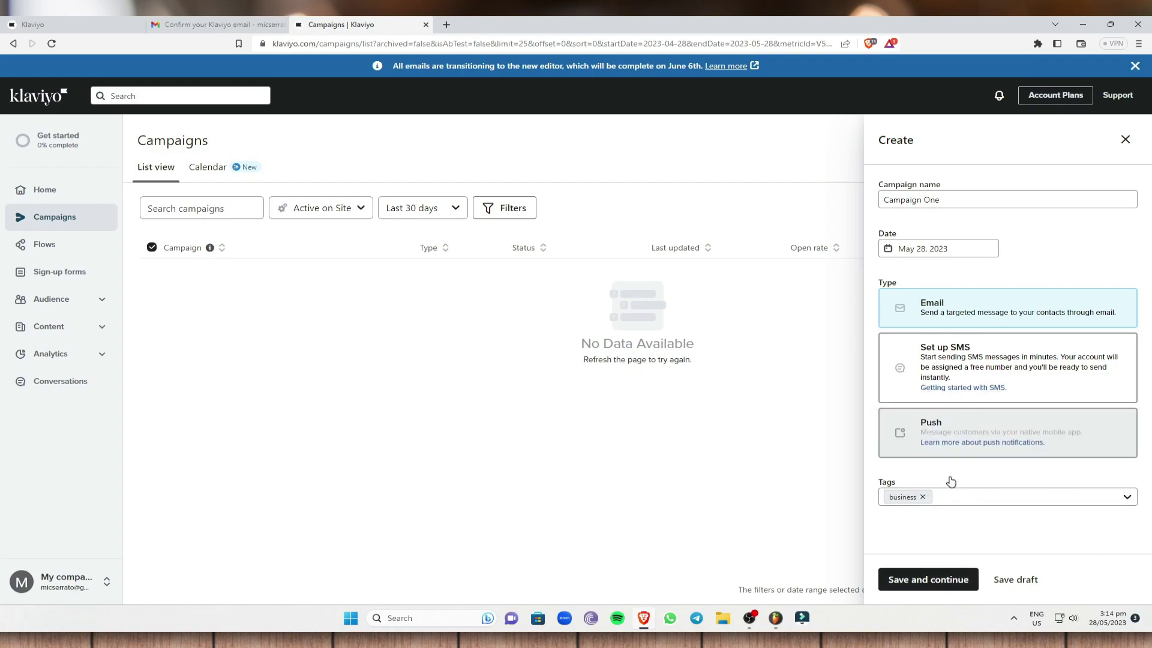
pyautogui.click(936, 580)
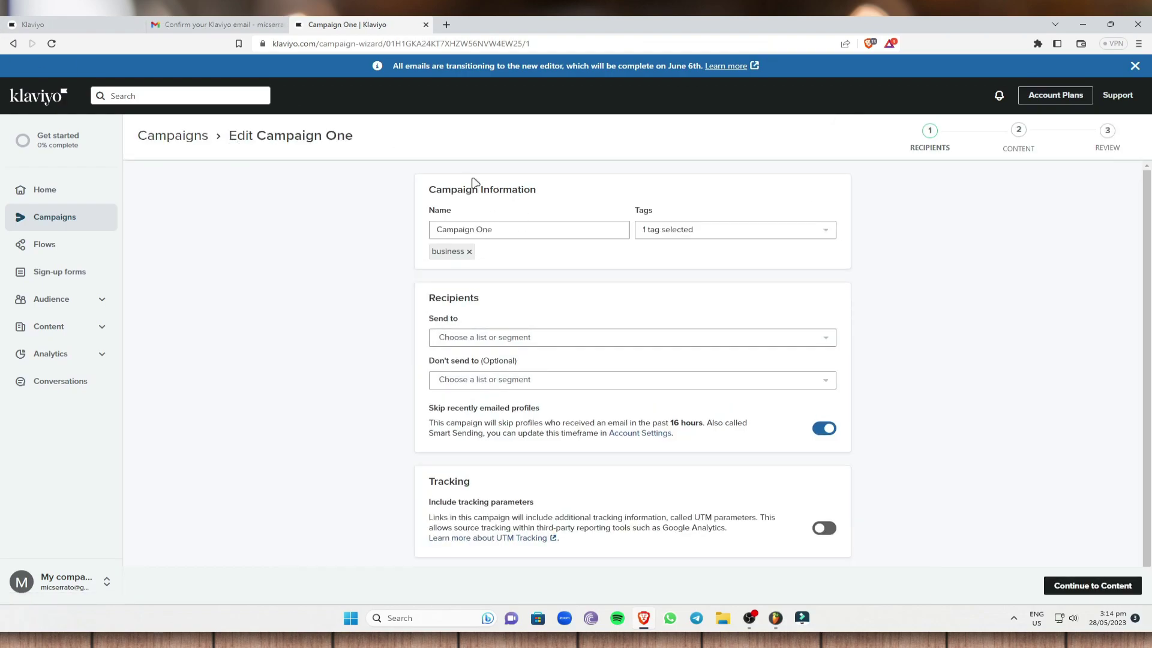
# Step: Send the campaign to the New Subscribers and Newsletter lists
pyautogui.click(739, 230)
pyautogui.click(391, 262)
pyautogui.click(520, 337)
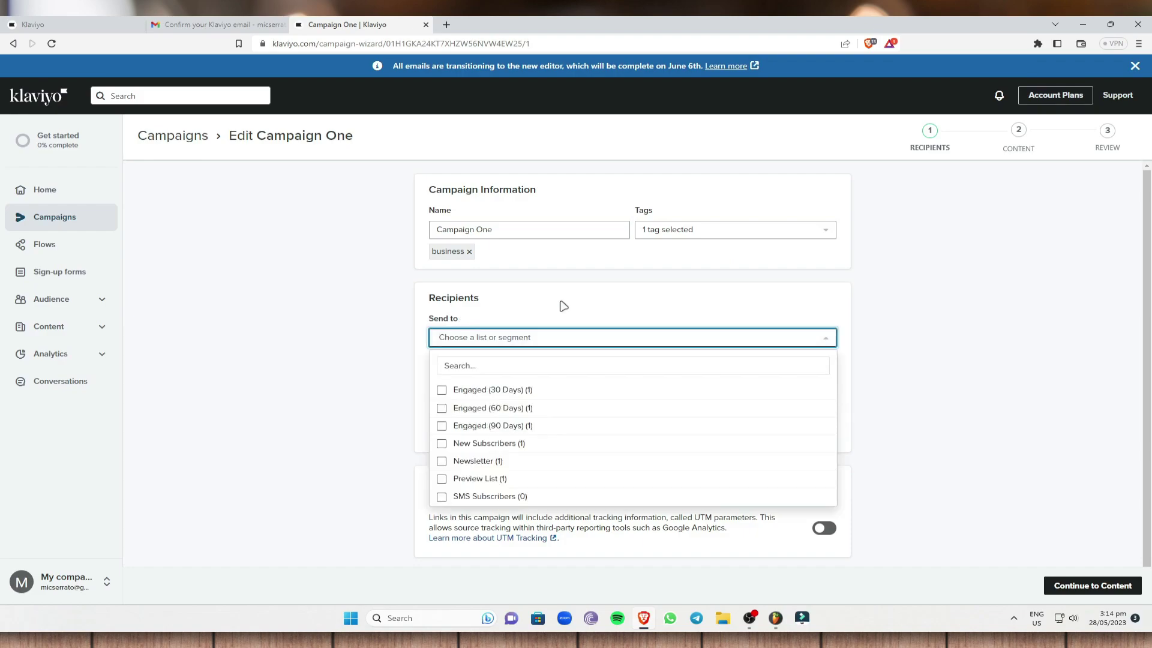
pyautogui.click(496, 445)
pyautogui.scroll(-1, 486, 461)
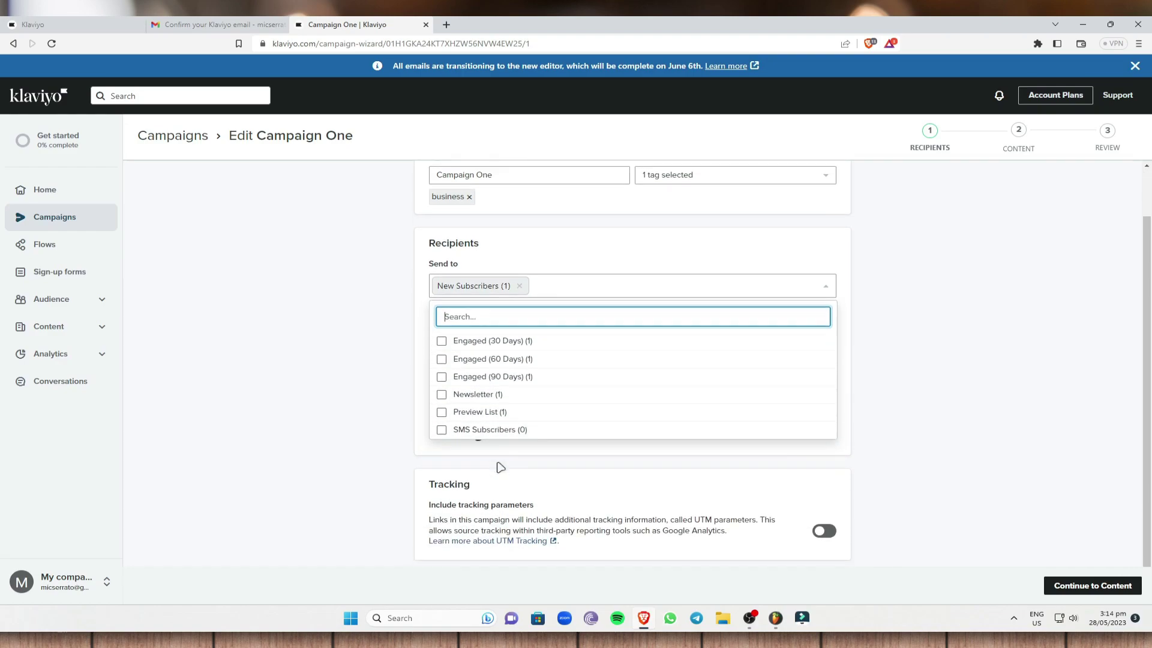
pyautogui.click(456, 389)
pyautogui.click(984, 377)
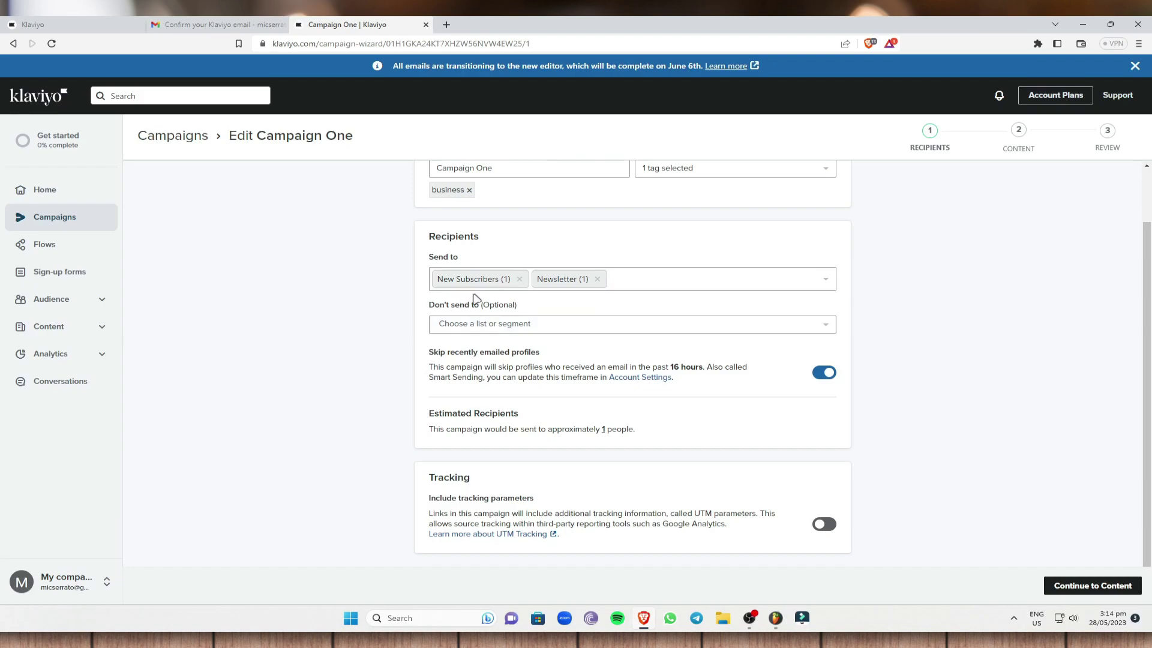
pyautogui.scroll(1, 476, 299)
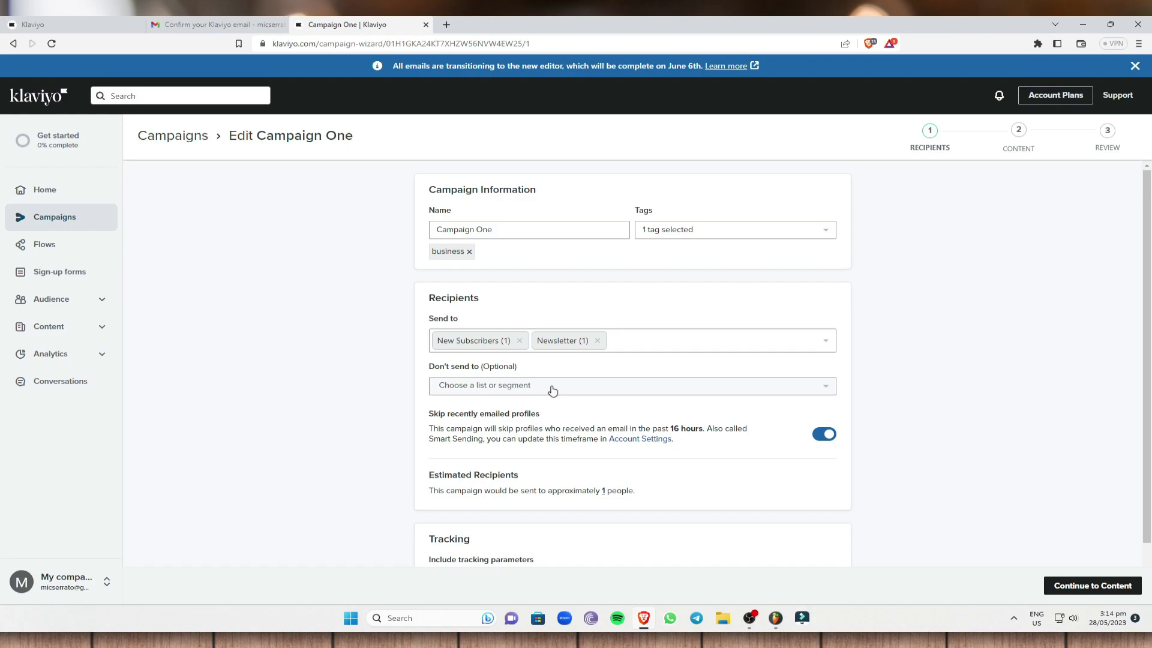
# Step: Exclude SMS Subscribers from receiving the campaign
pyautogui.moveTo(428, 371); pyautogui.dragTo(535, 376)
pyautogui.click(535, 376)
pyautogui.click(532, 390)
pyautogui.scroll(-1, 528, 451)
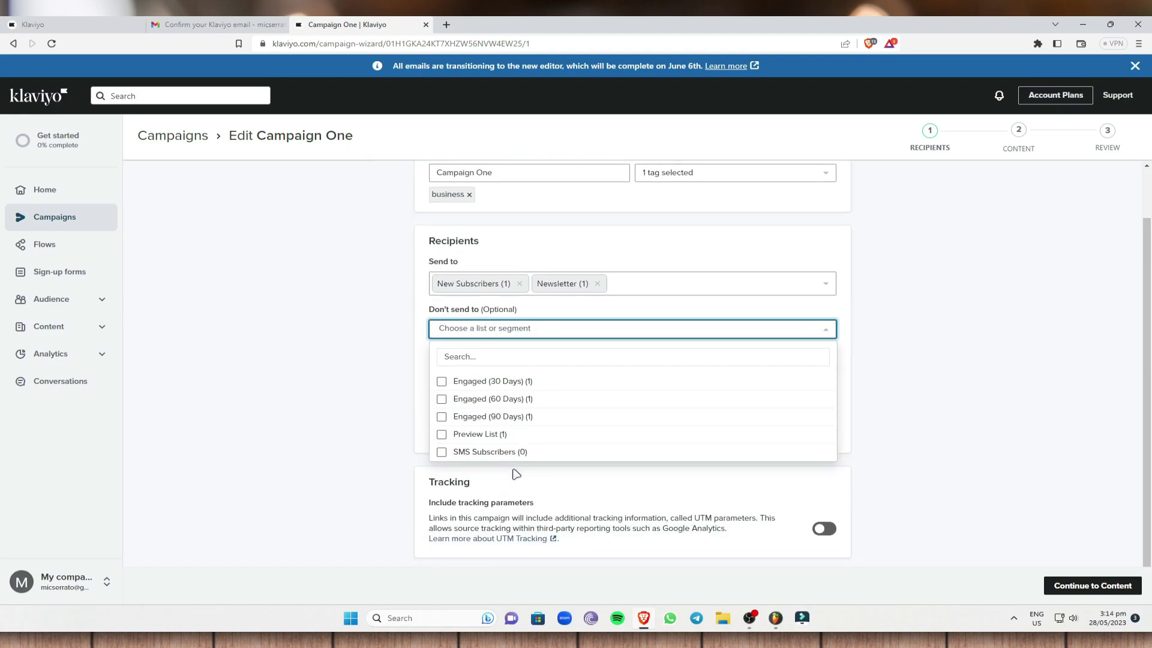
pyautogui.click(502, 454)
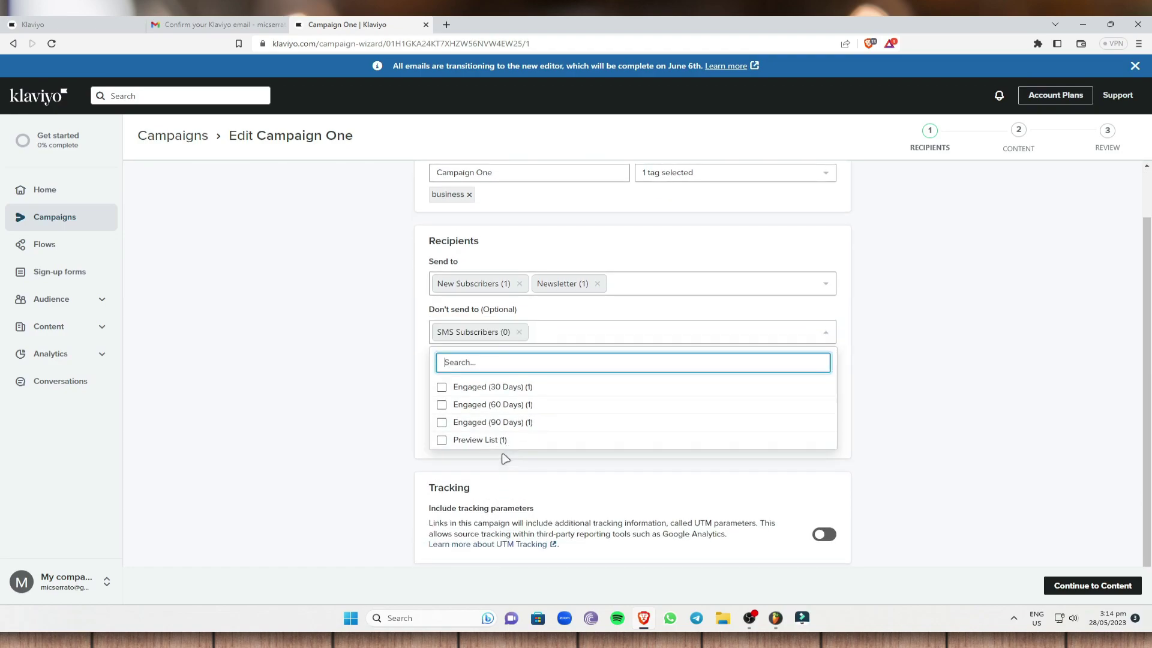
pyautogui.click(912, 395)
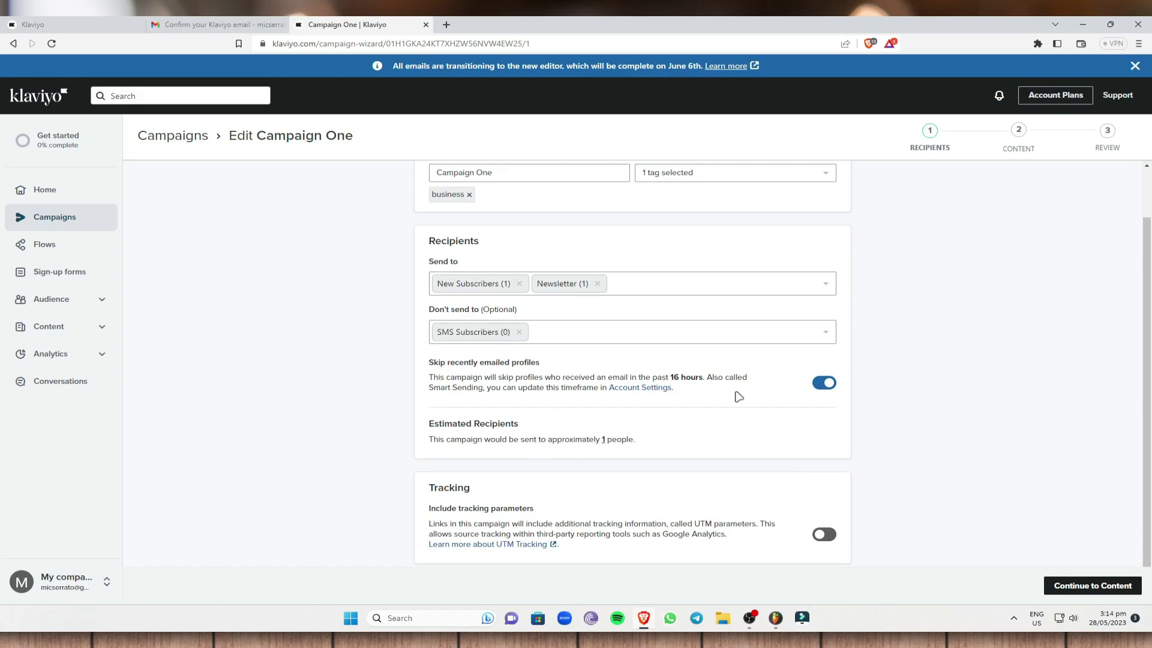
# Step: Leave UTM tracking off and proceed to the content step
pyautogui.scroll(-1, 610, 365)
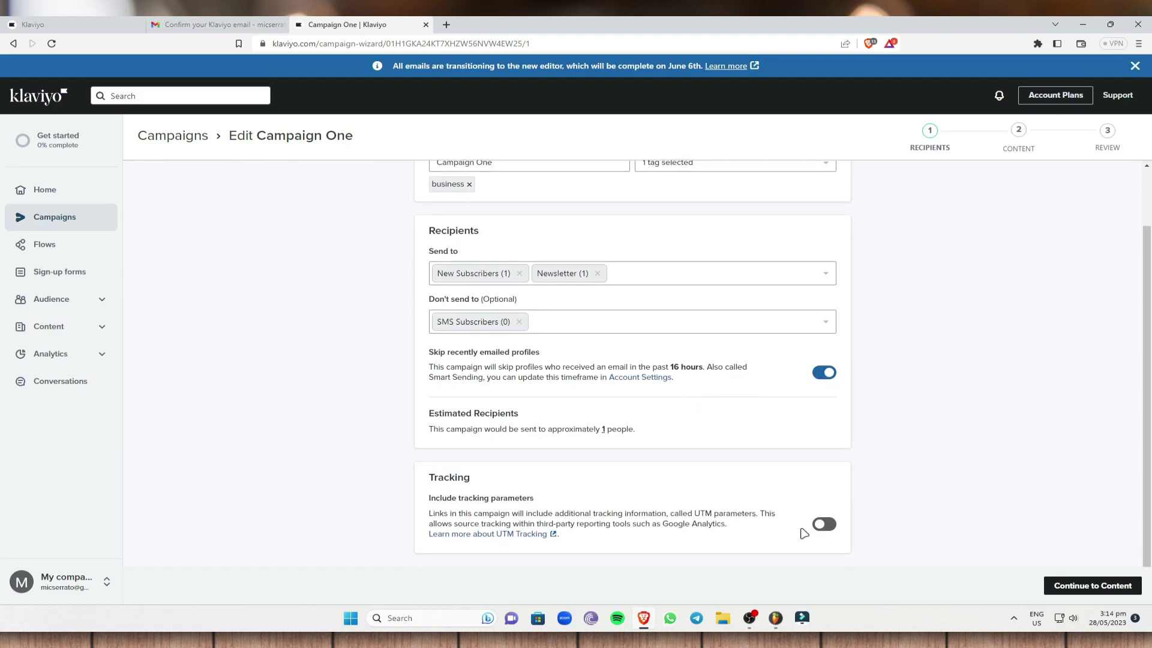
pyautogui.click(824, 524)
pyautogui.scroll(-1, 824, 524)
pyautogui.click(828, 476)
pyautogui.scroll(1, 537, 296)
pyautogui.scroll(-1, 786, 345)
pyautogui.scroll(-1, 783, 344)
pyautogui.click(1086, 593)
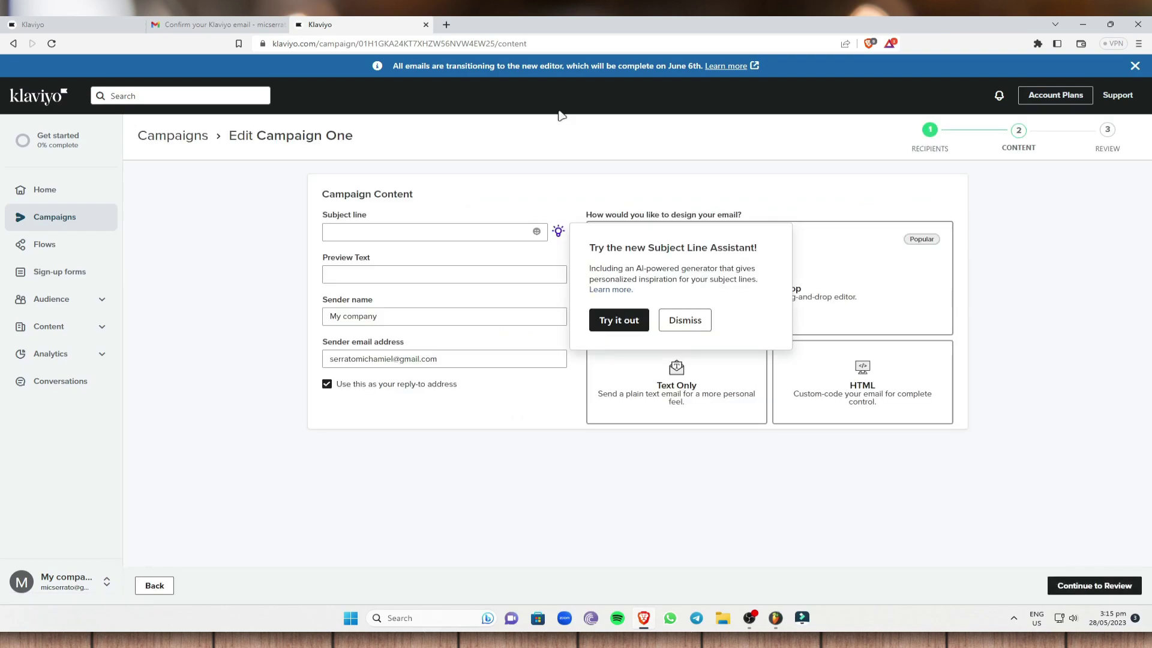
# Step: Enter the subject line 'Build Business in your own home' and preview text 'Click Now'
pyautogui.click(685, 320)
pyautogui.click(353, 225)
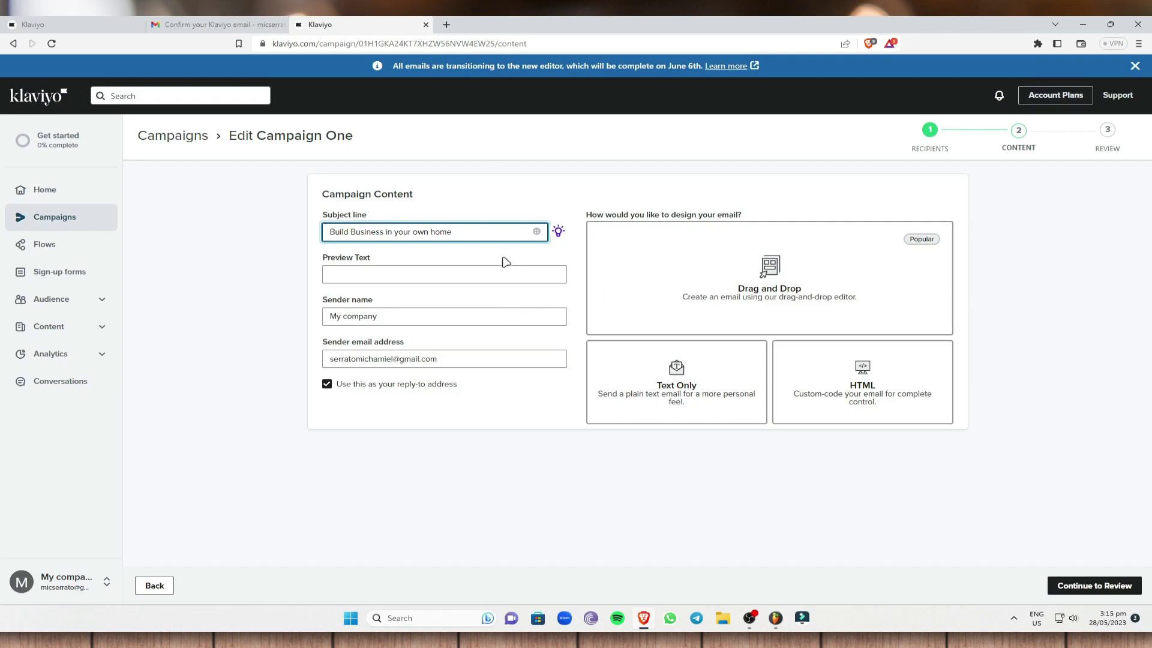
pyautogui.click(460, 274)
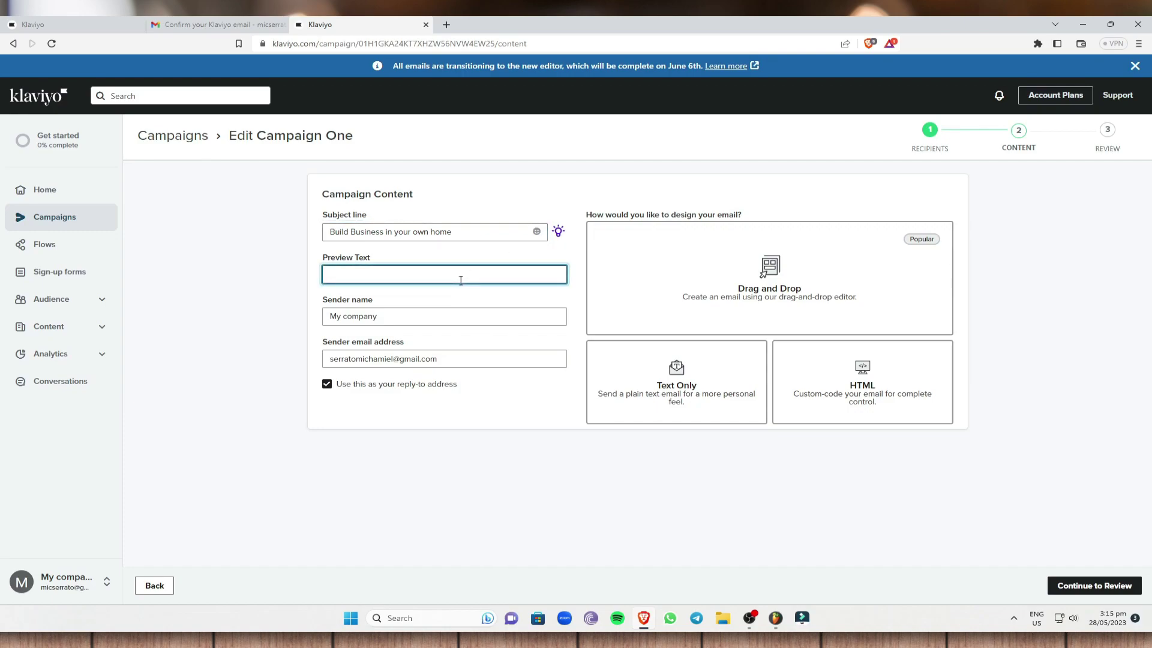
pyautogui.write('Click Now')
pyautogui.click(260, 288)
# Step: Keep sender name My company and sender address for replies, then save the content
pyautogui.moveTo(401, 321); pyautogui.dragTo(262, 305)
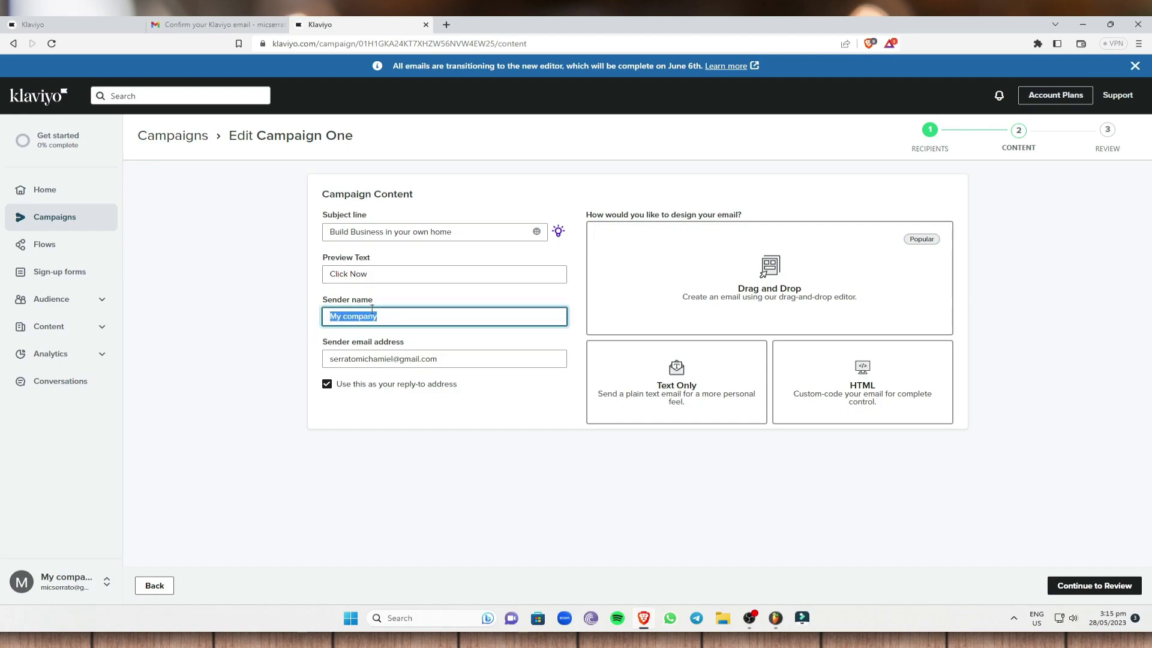
pyautogui.click(380, 313)
pyautogui.moveTo(401, 320); pyautogui.dragTo(211, 306)
pyautogui.click(202, 344)
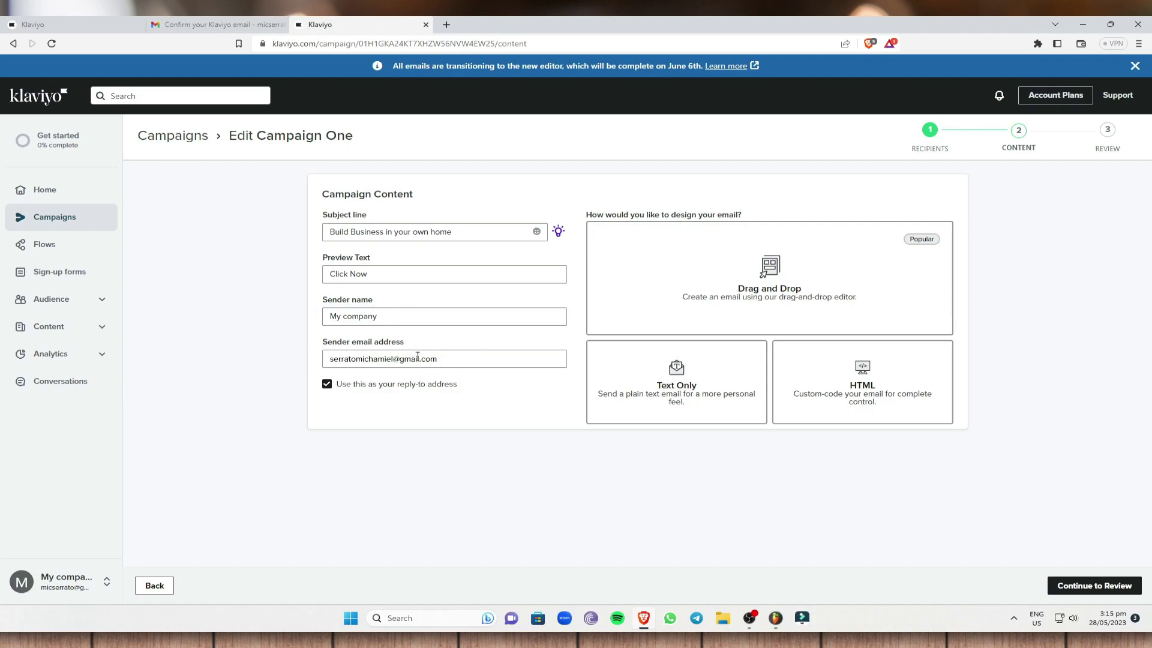
pyautogui.moveTo(505, 351); pyautogui.dragTo(223, 359)
pyautogui.click(230, 361)
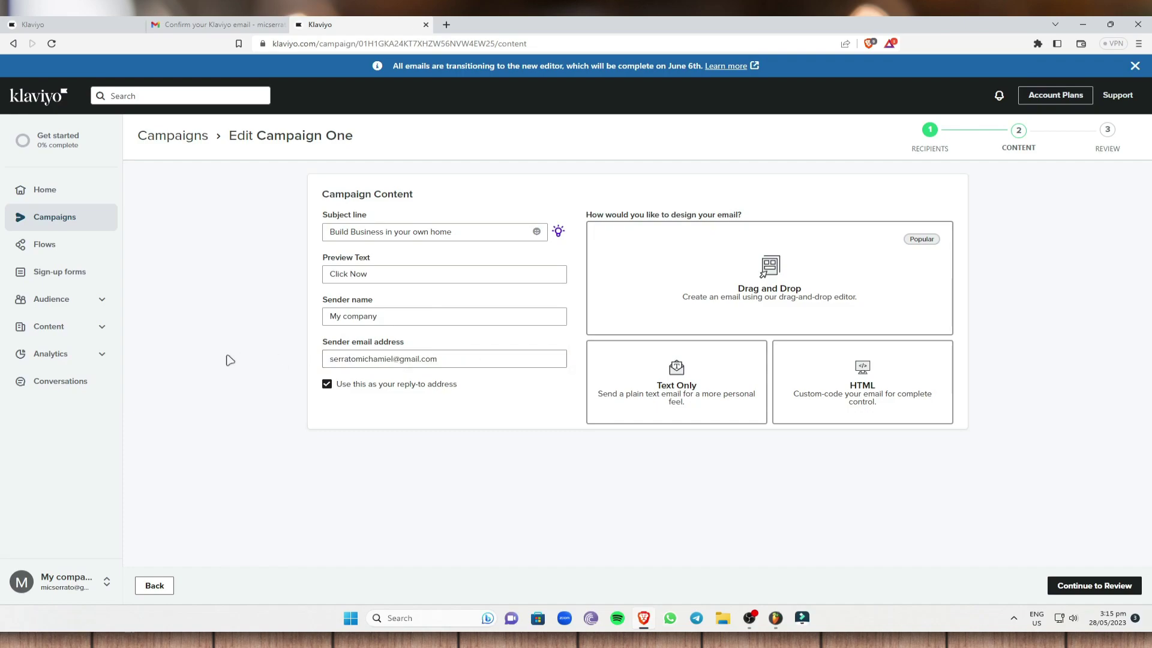
pyautogui.click(327, 385)
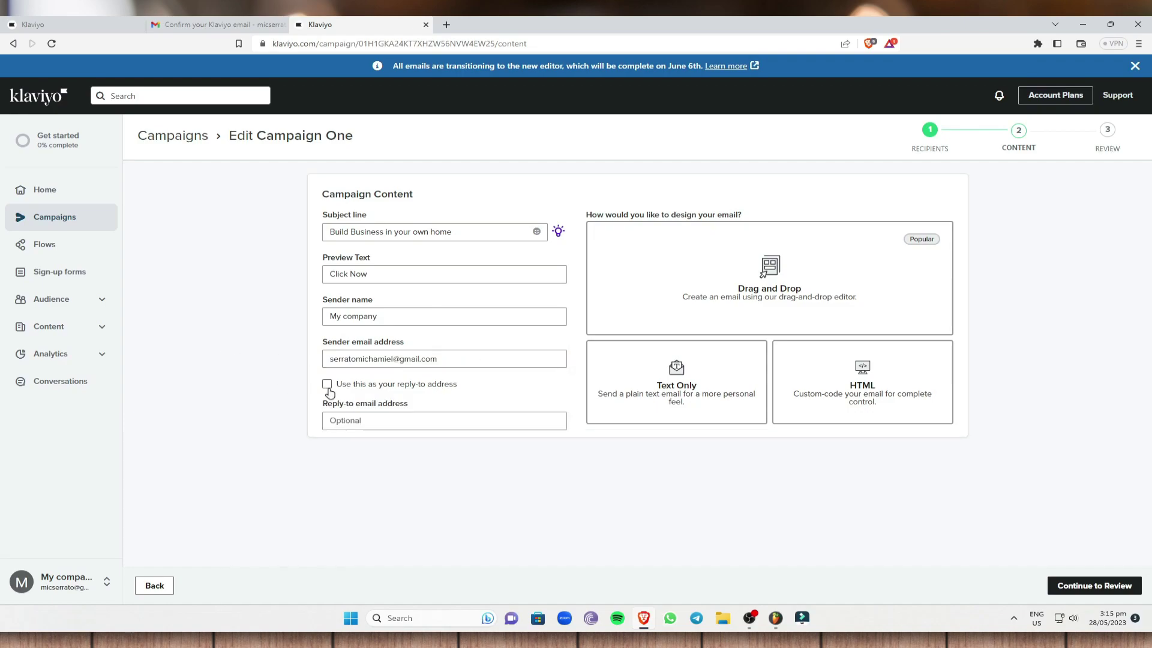
pyautogui.click(327, 385)
pyautogui.click(326, 385)
pyautogui.click(327, 385)
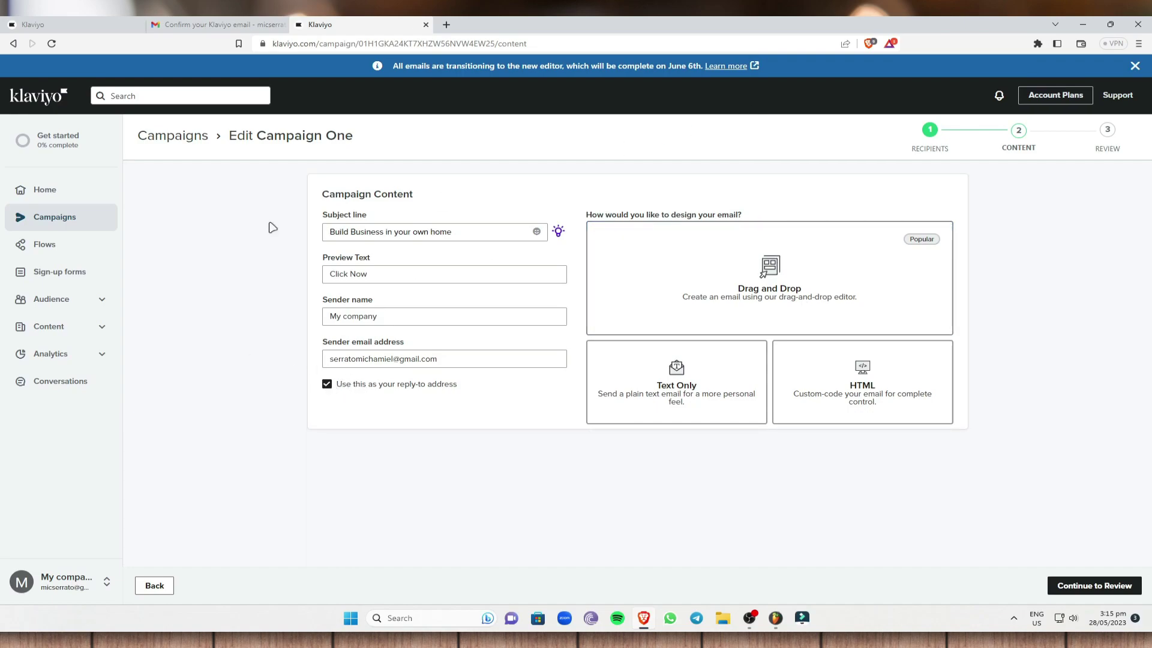
pyautogui.click(1099, 591)
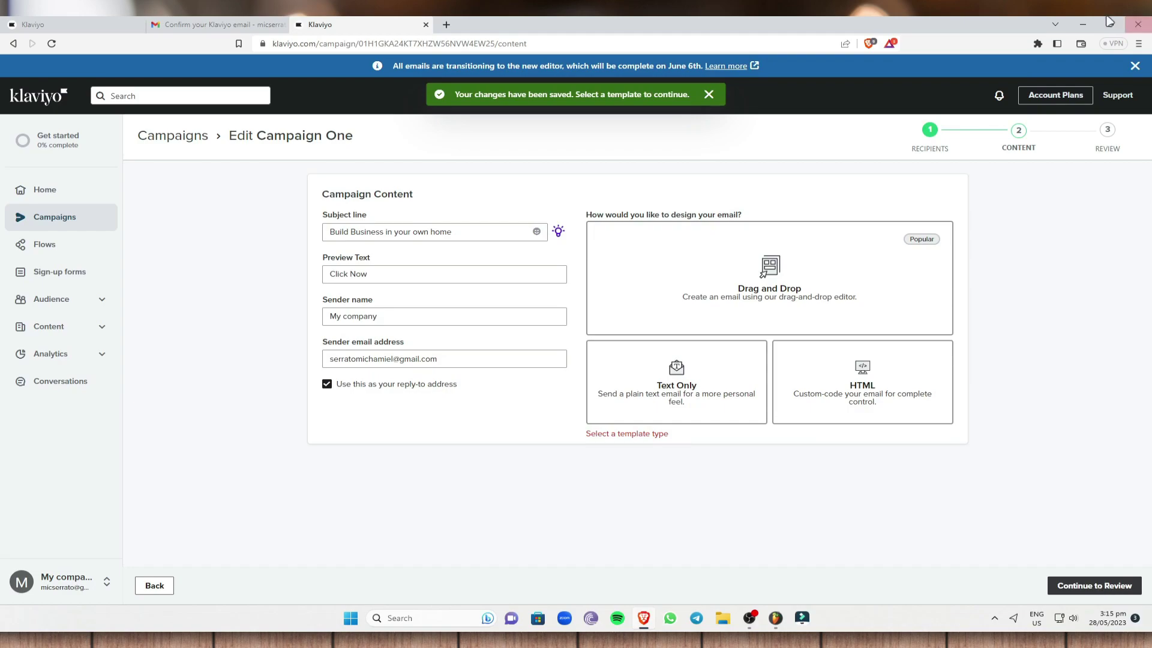
pyautogui.click(705, 95)
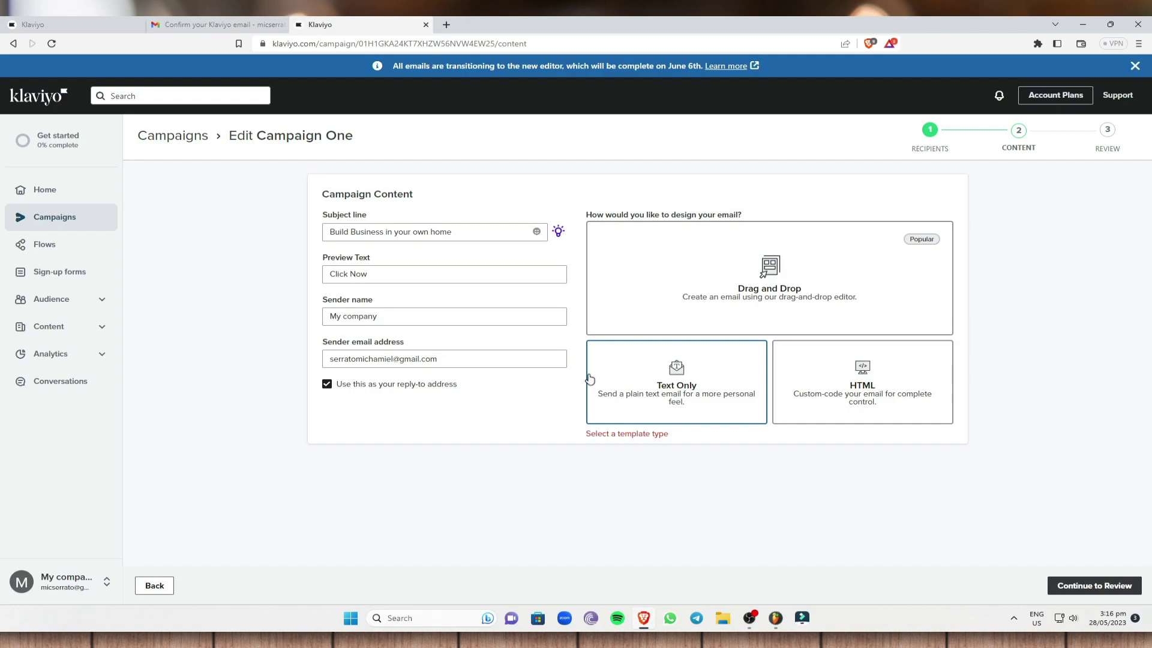
# Step: Choose the Drag and Drop editor and browse the Basic, My Templates and Themed templates
pyautogui.click(787, 285)
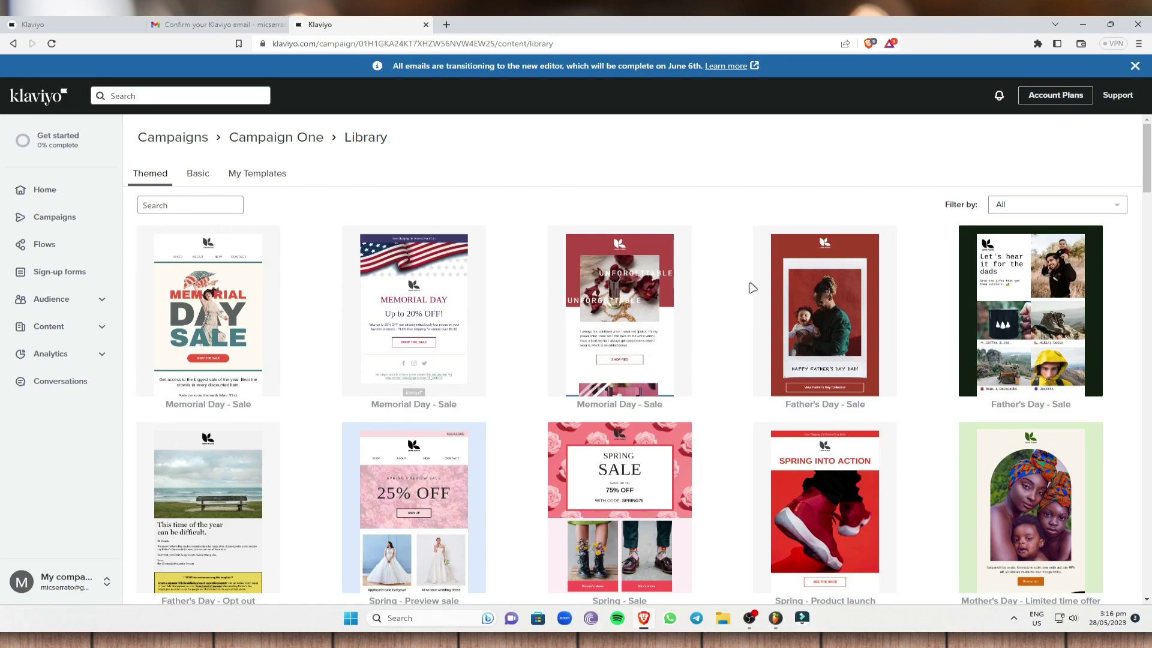
pyautogui.click(196, 177)
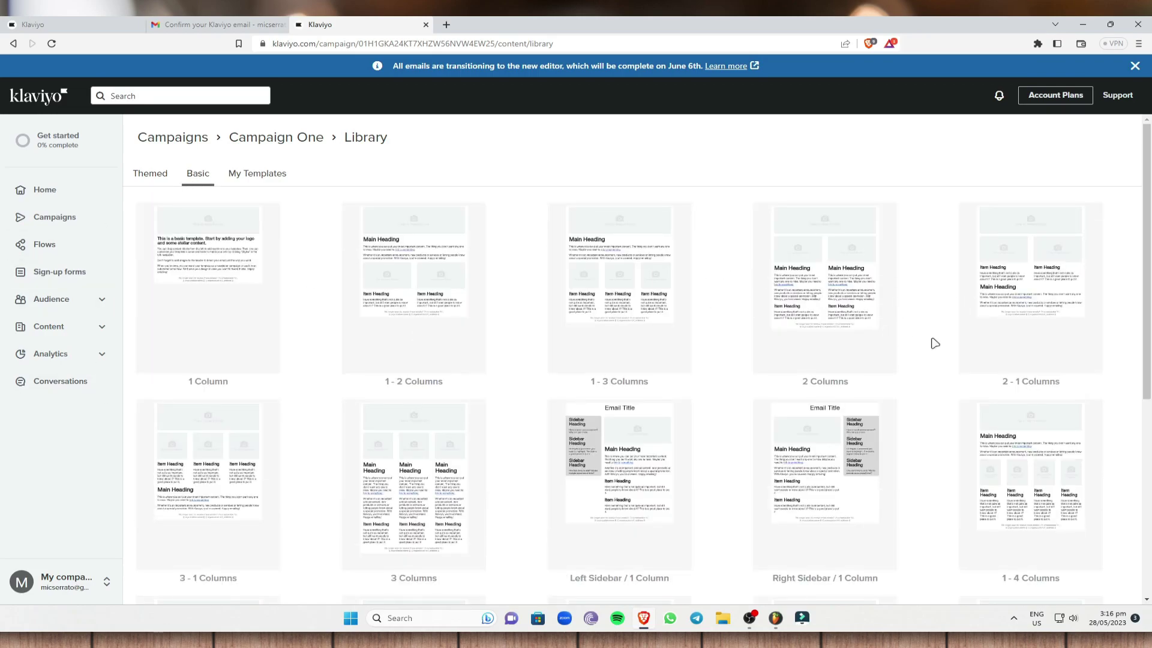
pyautogui.scroll(-6, 929, 343)
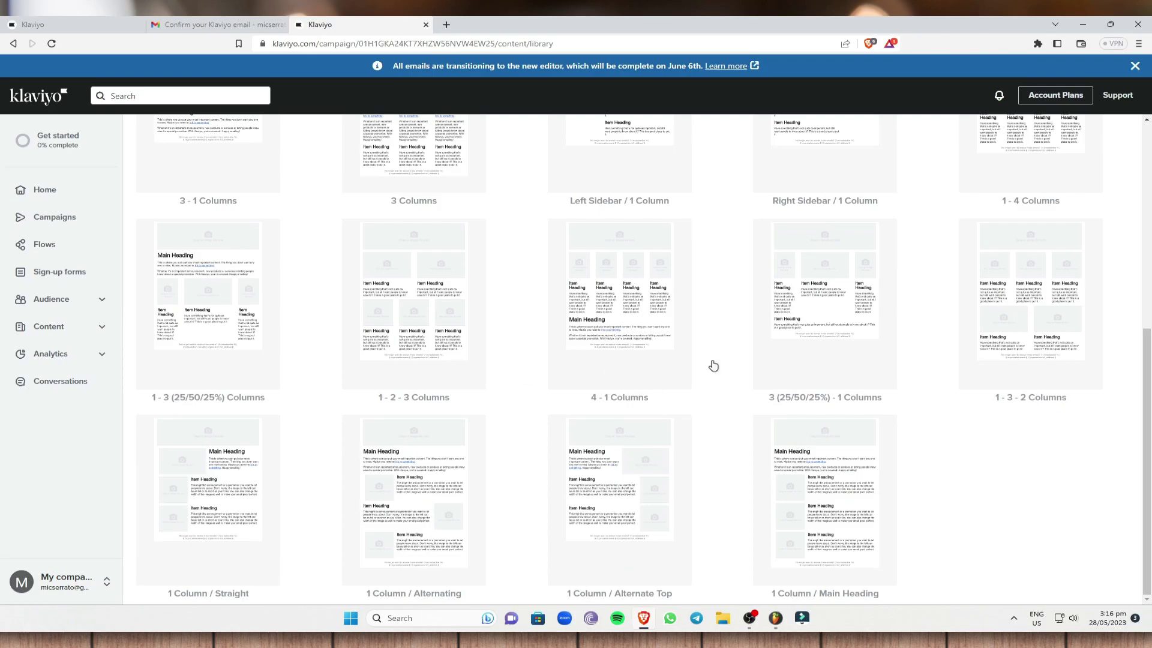
pyautogui.scroll(6, 820, 357)
pyautogui.scroll(-6, 421, 376)
pyautogui.scroll(6, 542, 294)
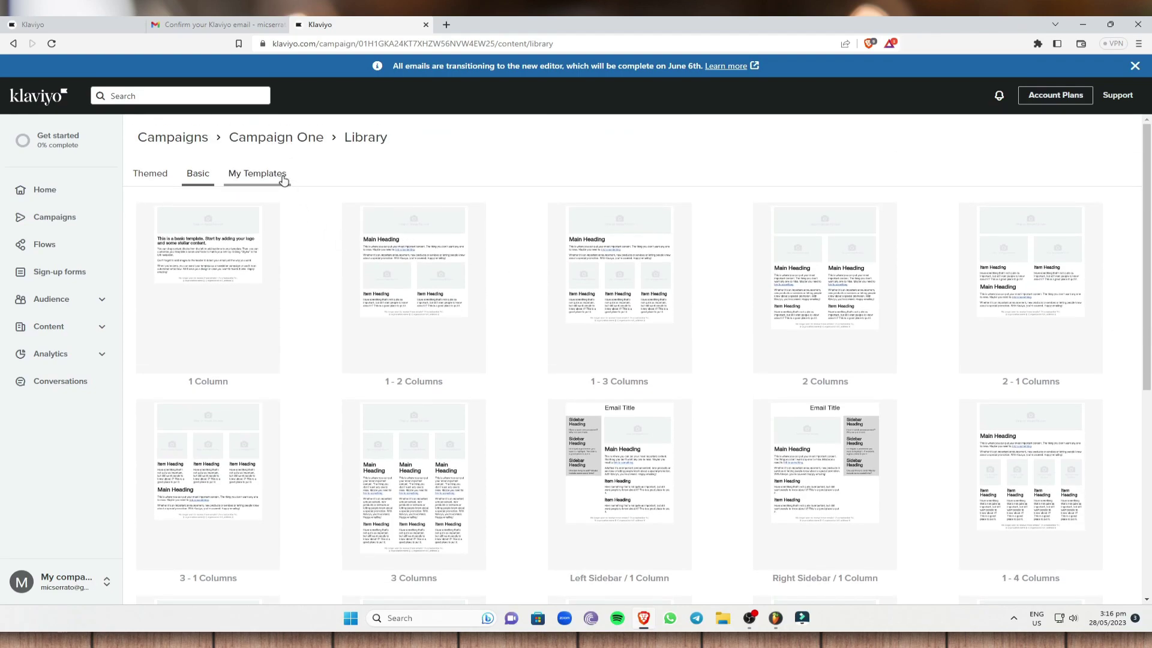
pyautogui.click(280, 177)
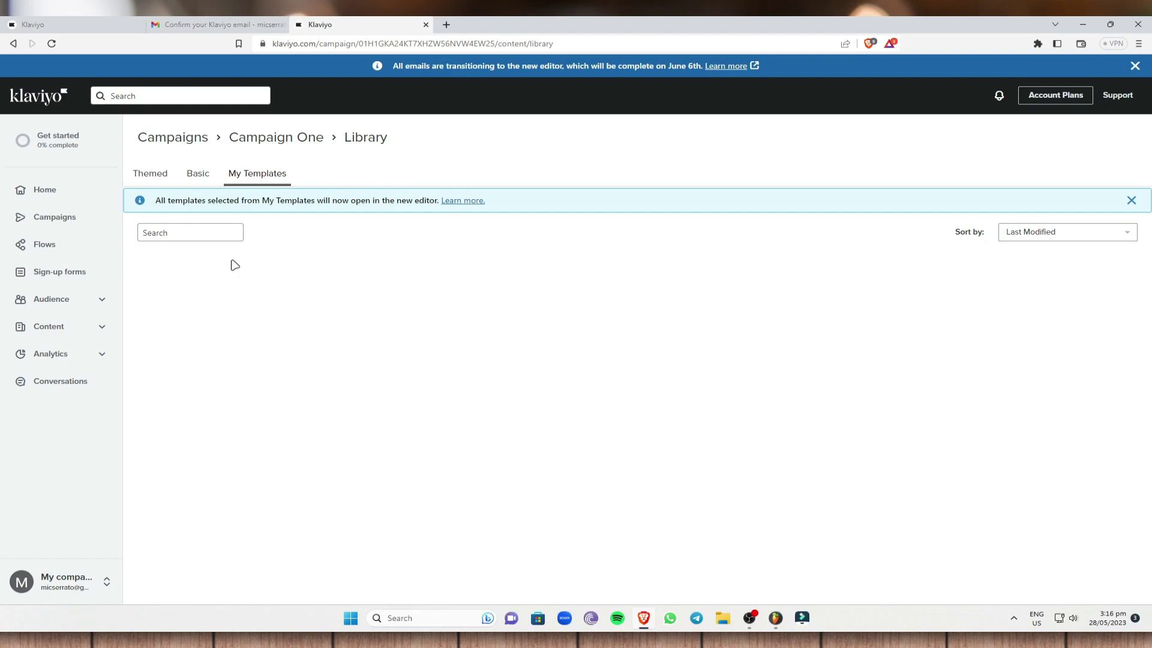
pyautogui.click(149, 176)
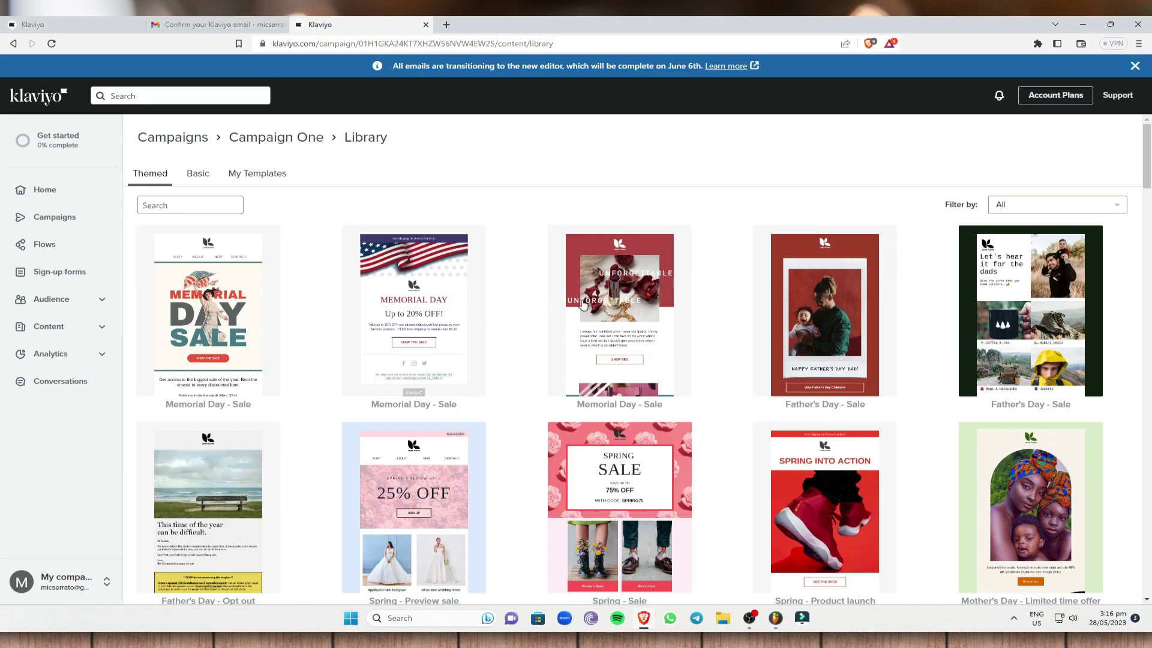
pyautogui.scroll(-5, 792, 390)
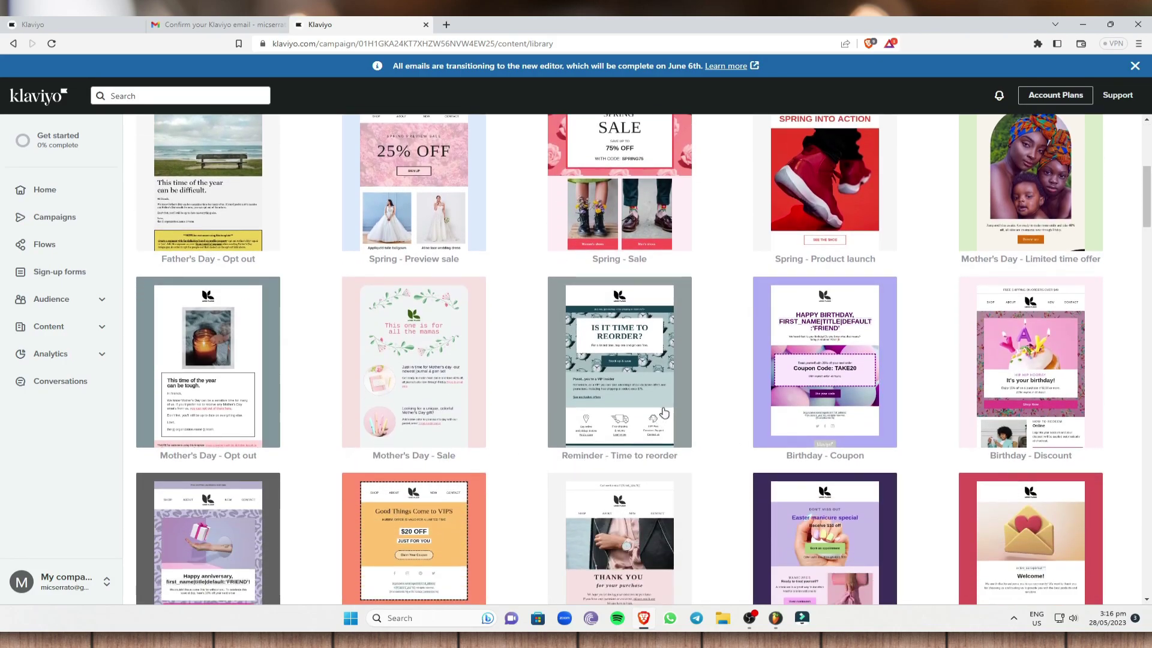
pyautogui.scroll(5, 443, 486)
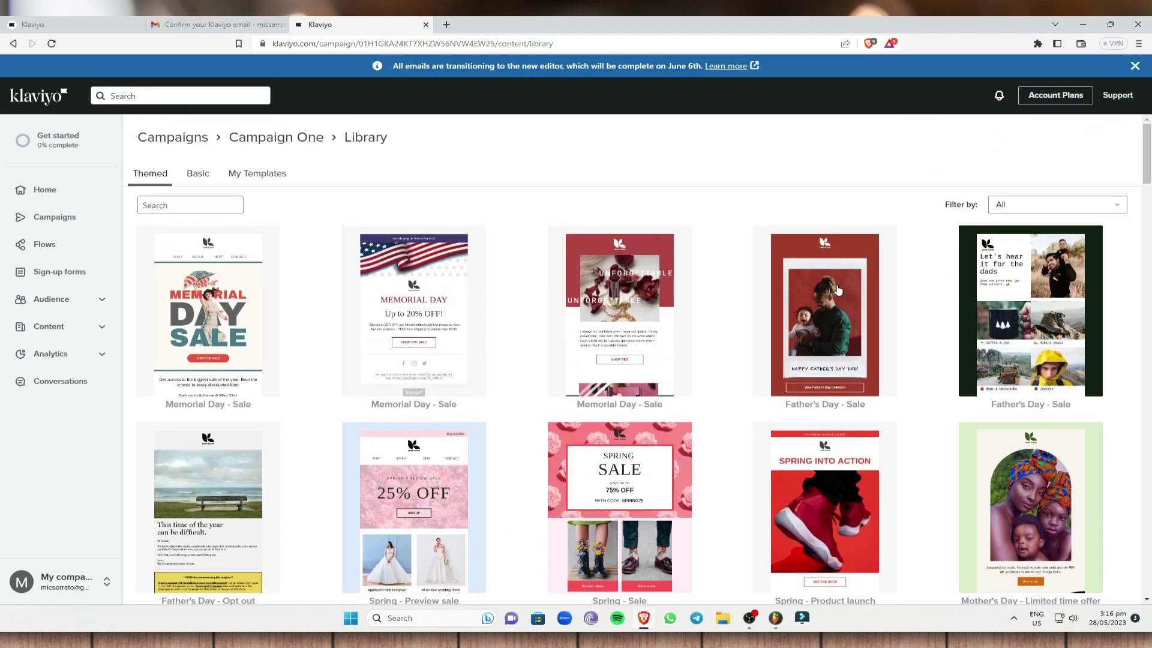
# Step: Preview the Father's Day - Sale template and use it for the email
pyautogui.click(838, 290)
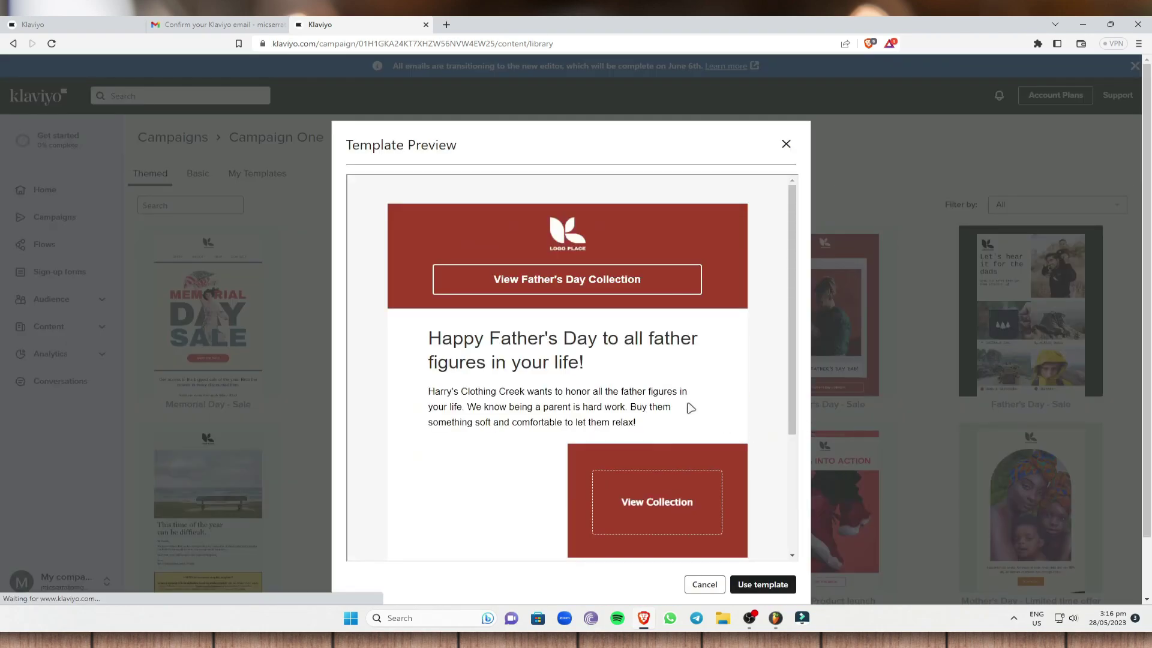
pyautogui.scroll(-10, 549, 288)
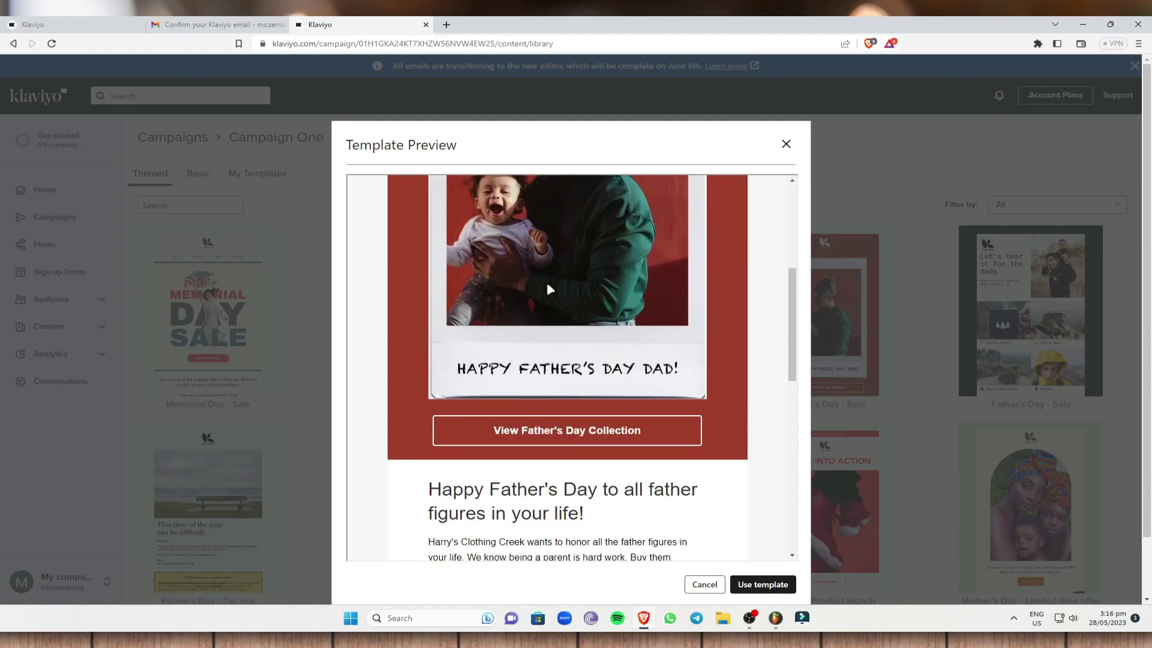
pyautogui.scroll(-8, 547, 290)
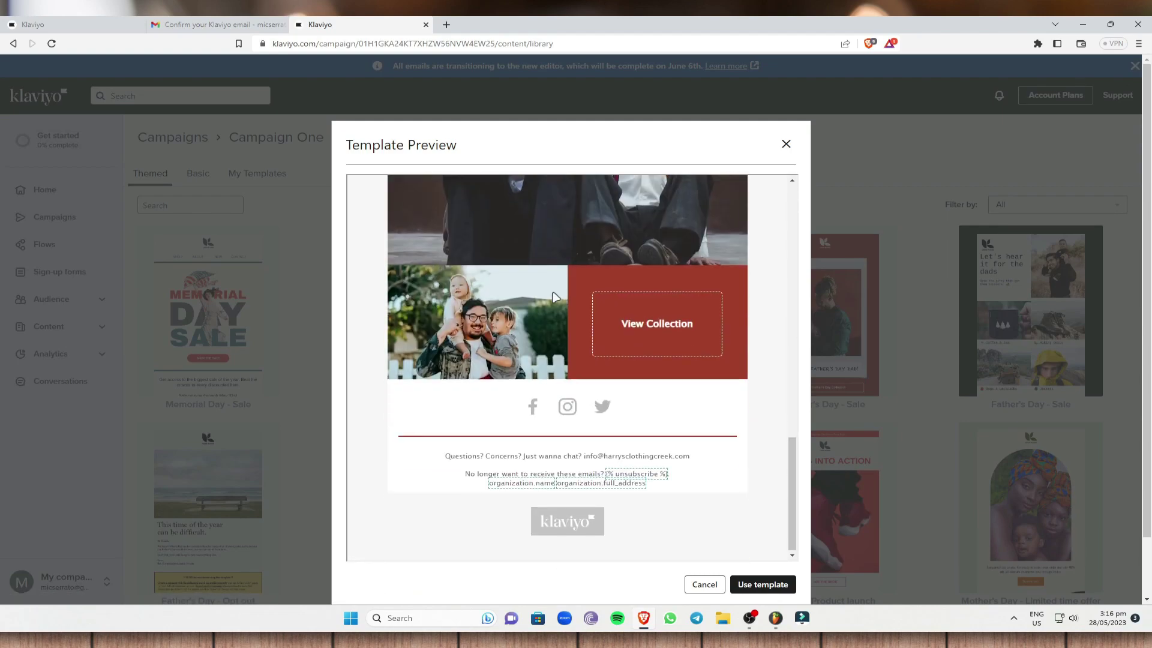
pyautogui.click(748, 519)
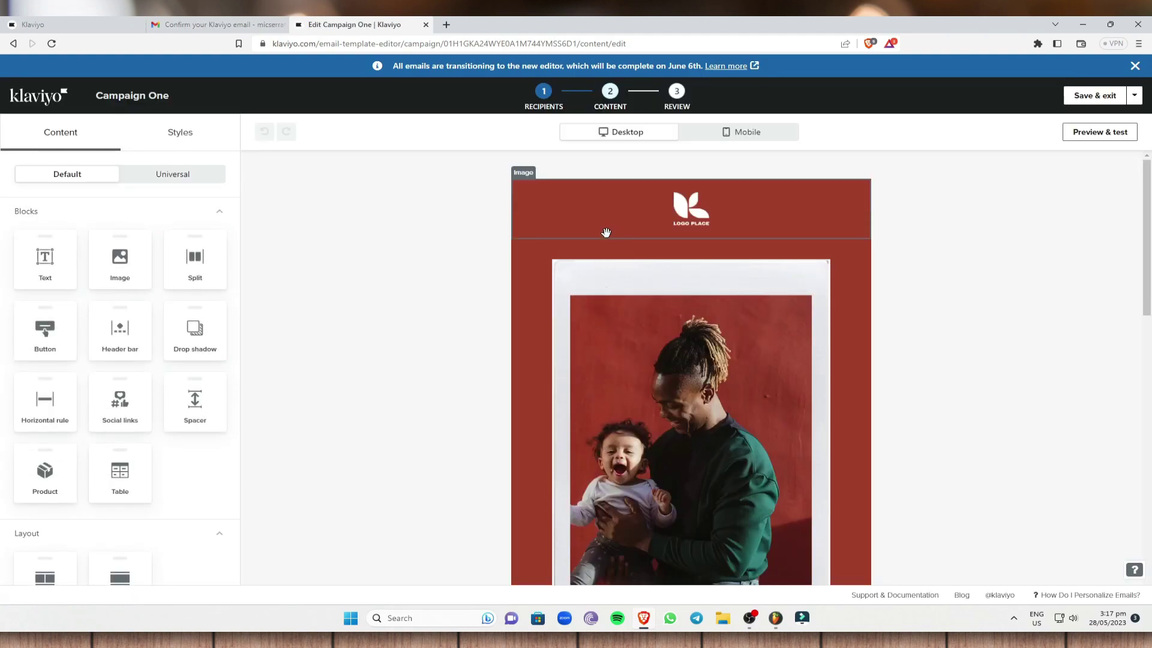
# Step: Swap the header placeholder logo for the MyCompany.com logo from the image library
pyautogui.click(664, 209)
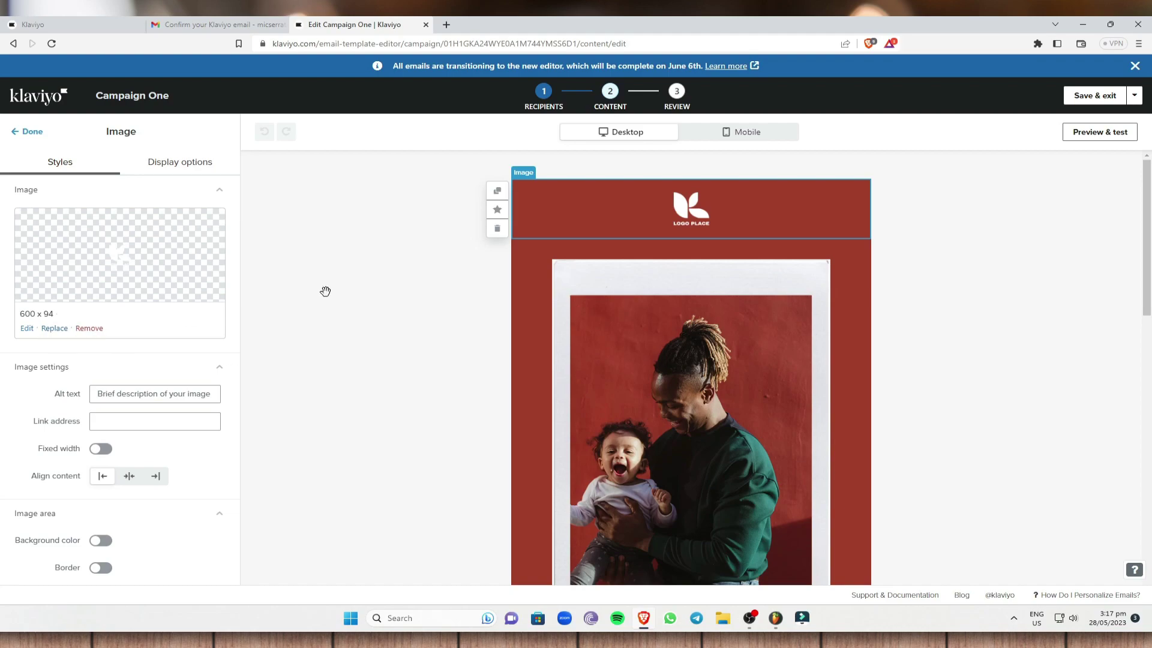
pyautogui.click(88, 328)
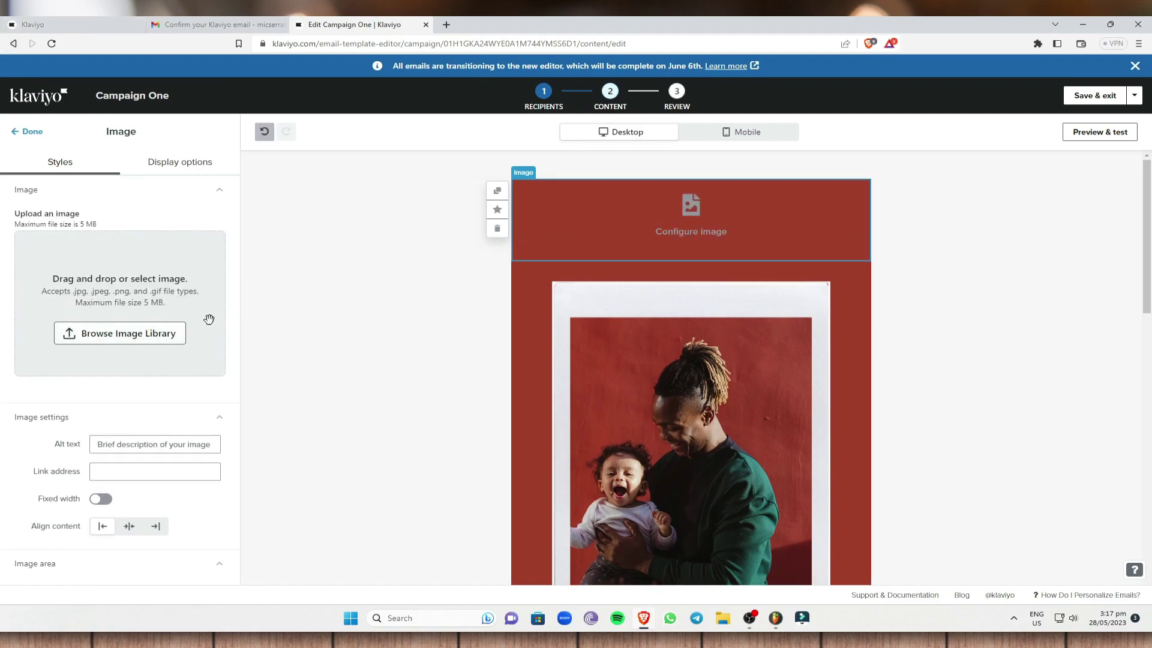
pyautogui.click(148, 337)
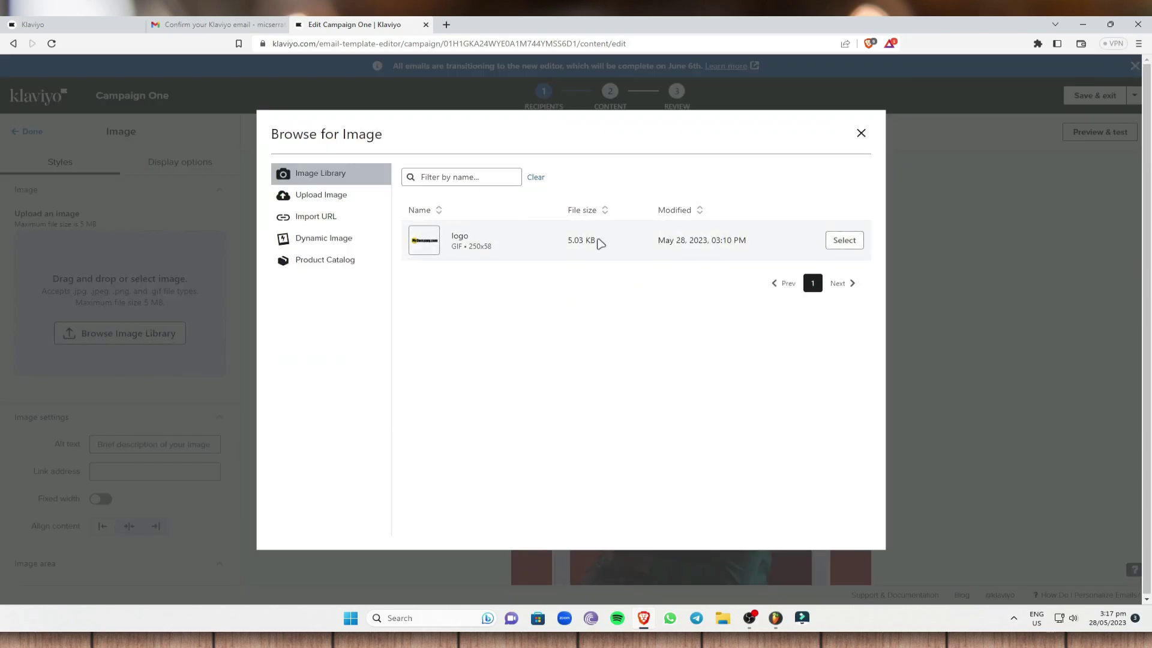
pyautogui.click(841, 242)
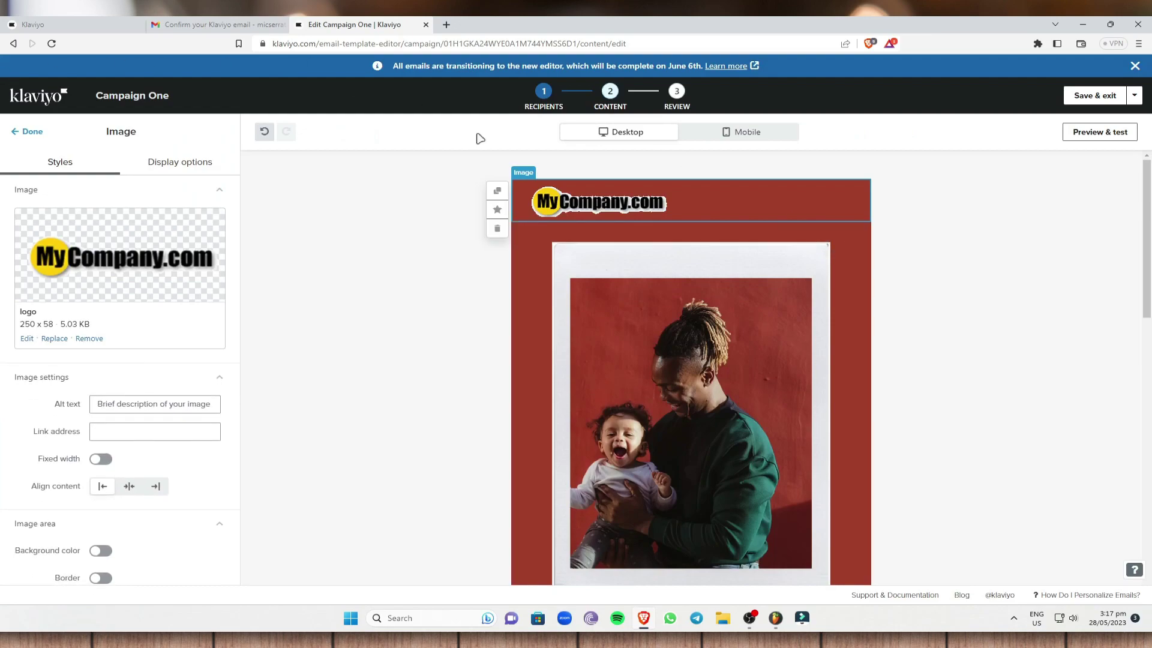
pyautogui.moveTo(615, 204); pyautogui.dragTo(720, 210)
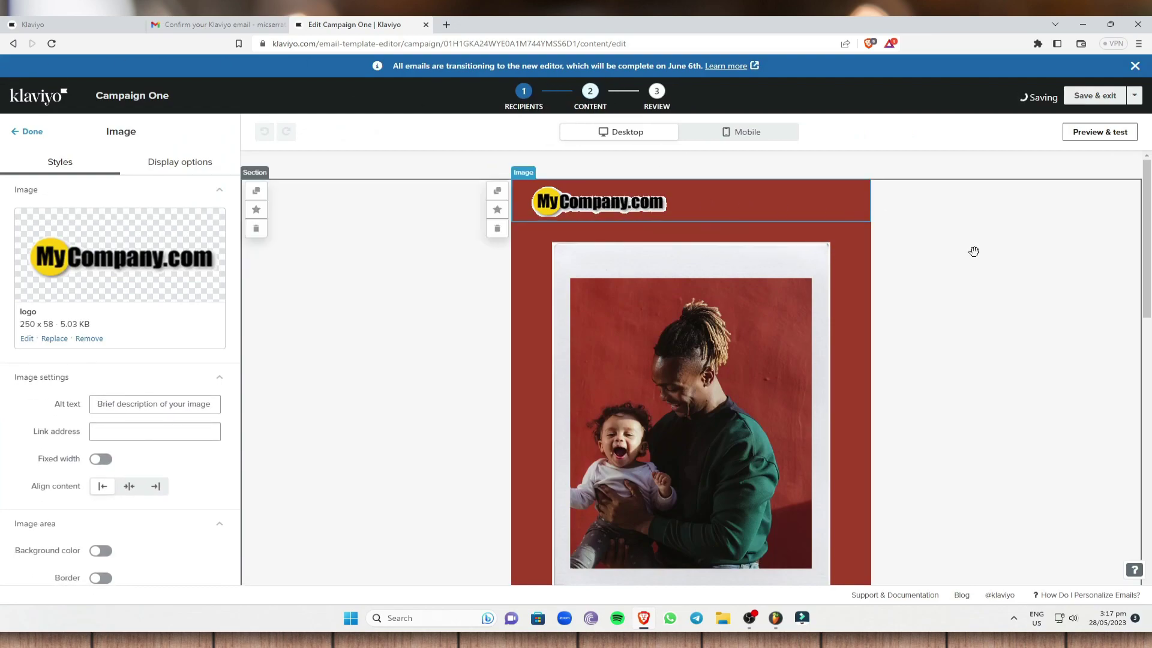
# Step: Select the Father's Day hero photo, keeping the existing image
pyautogui.click(309, 382)
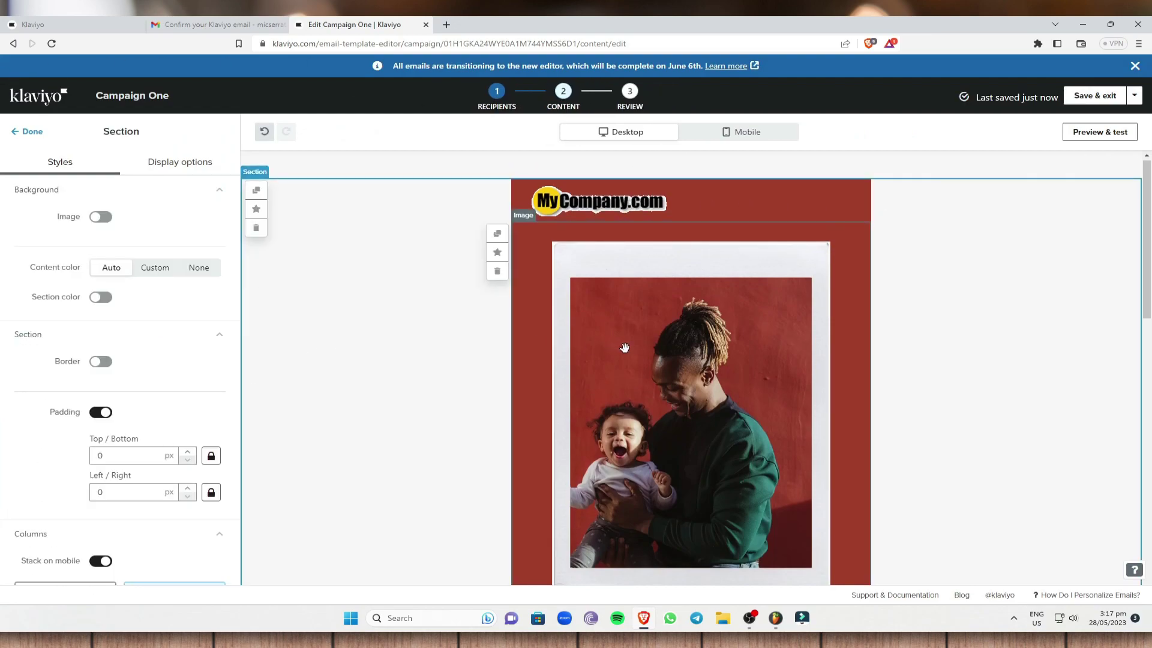
pyautogui.scroll(-1, 635, 283)
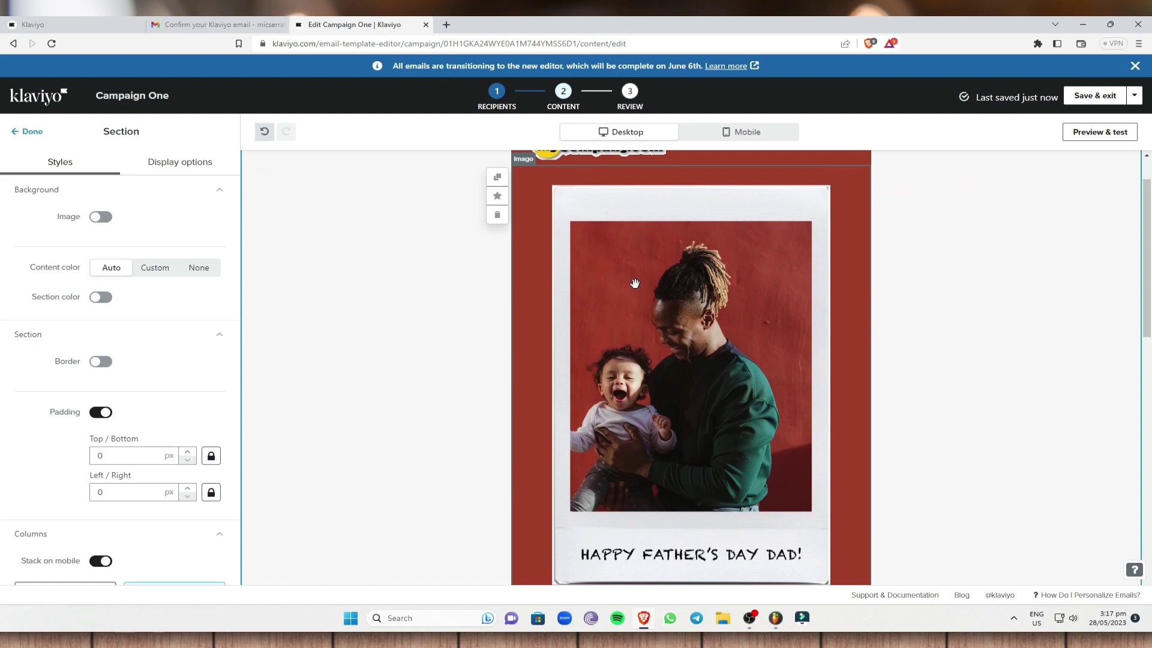
pyautogui.click(635, 283)
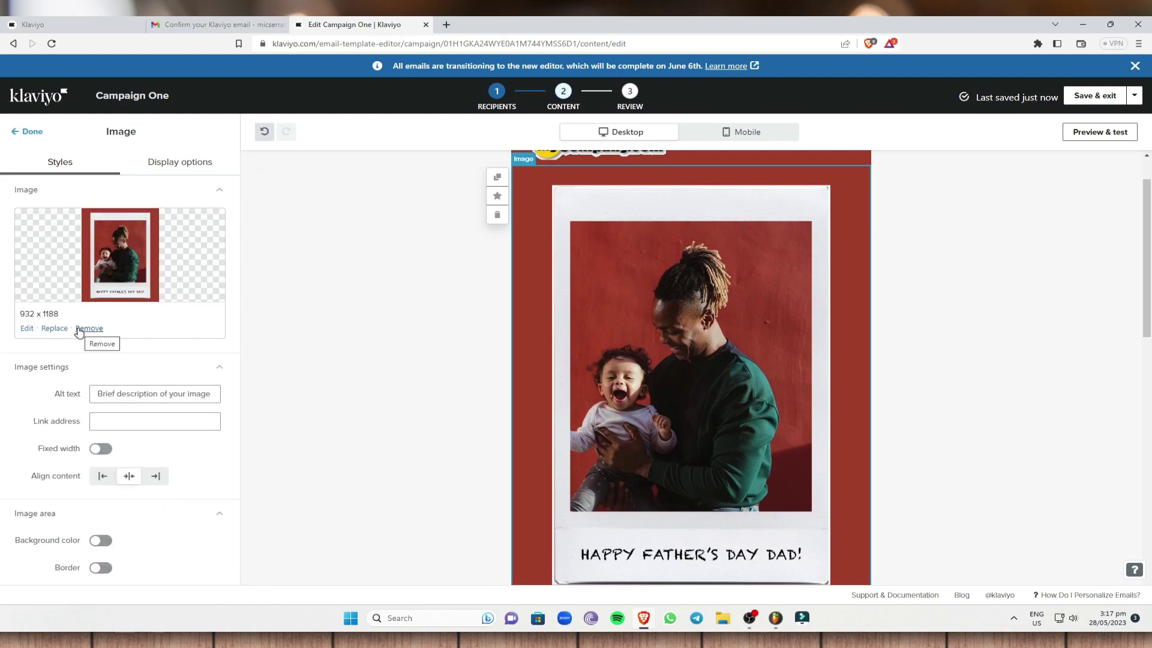
pyautogui.click(53, 329)
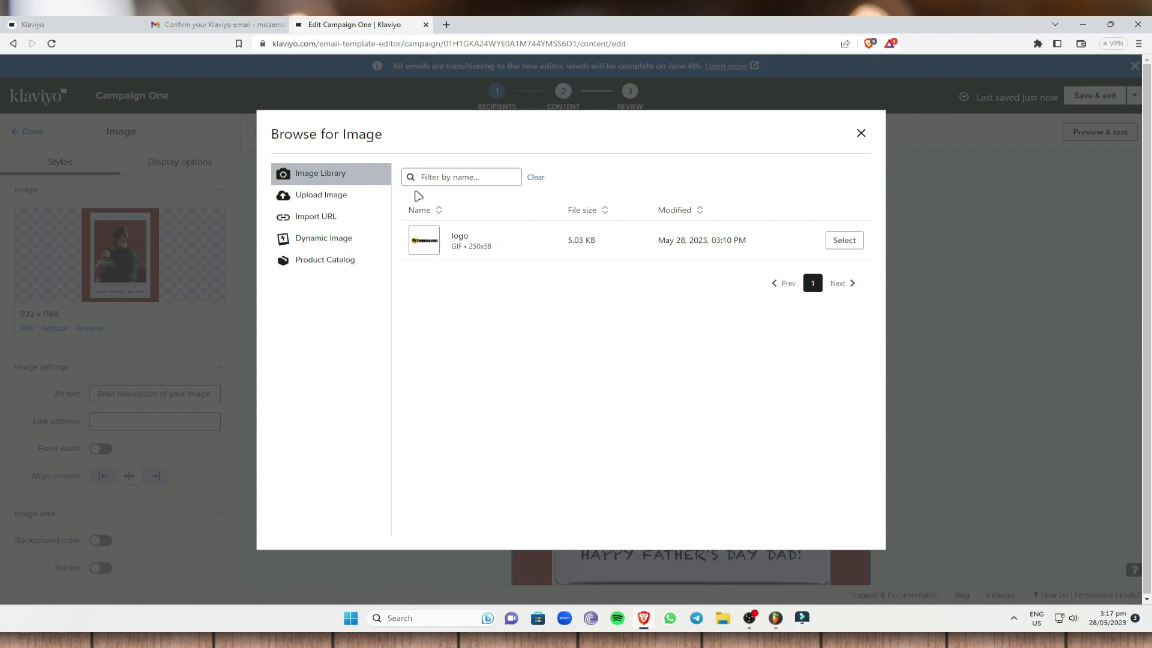
pyautogui.click(341, 197)
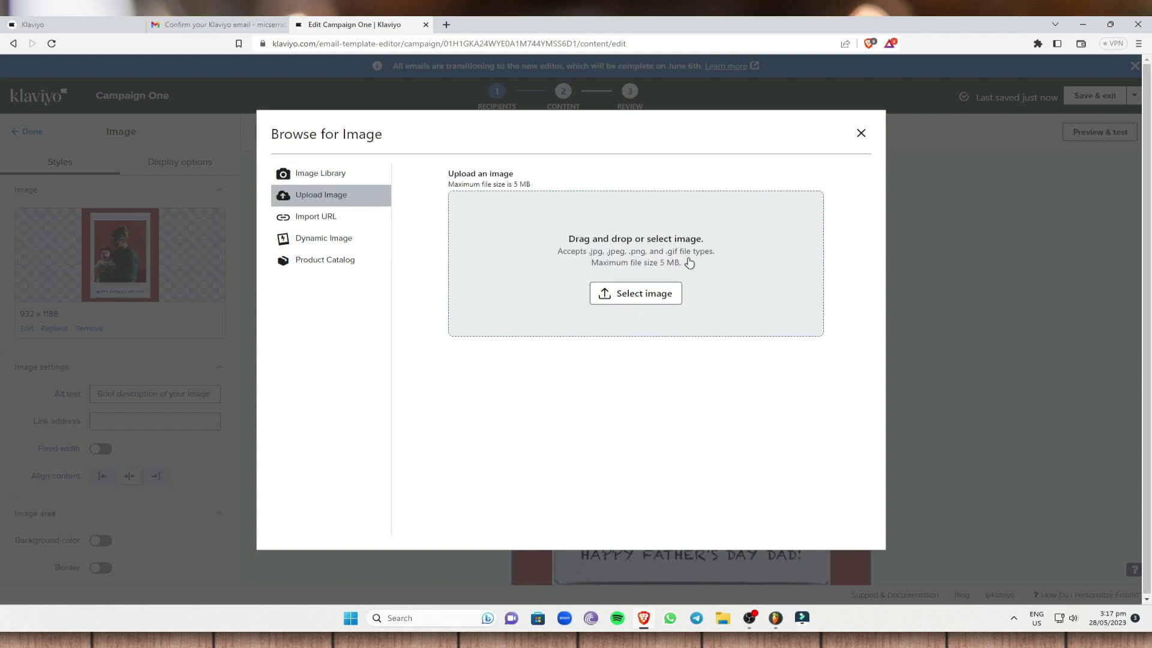
pyautogui.click(861, 133)
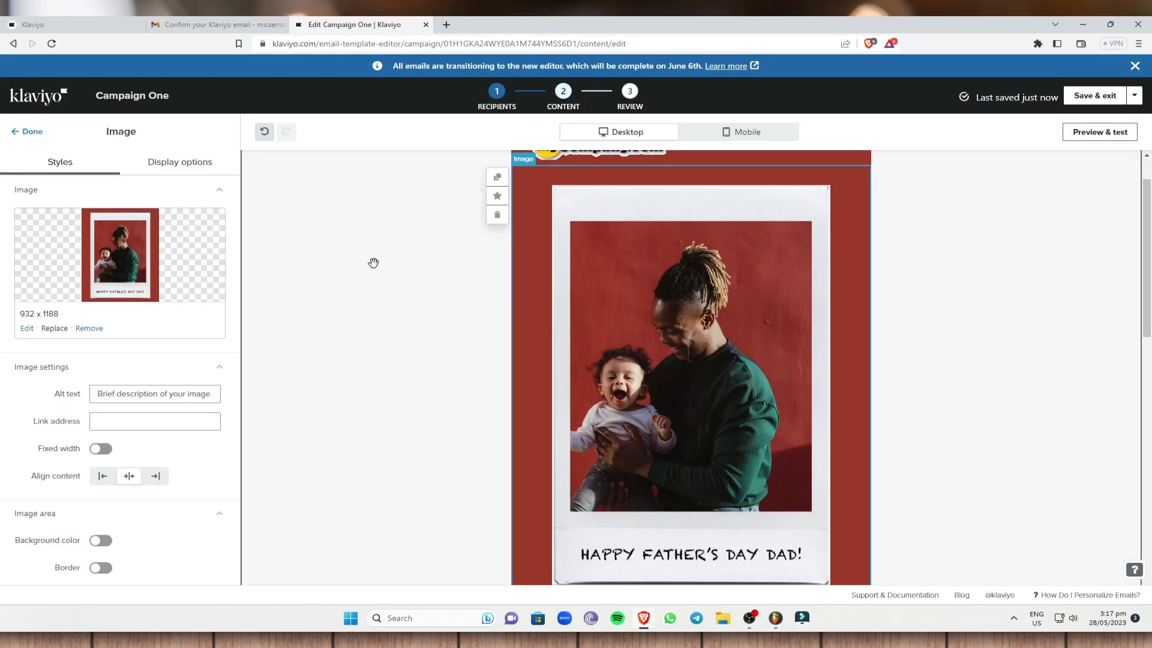
pyautogui.scroll(-4, 370, 263)
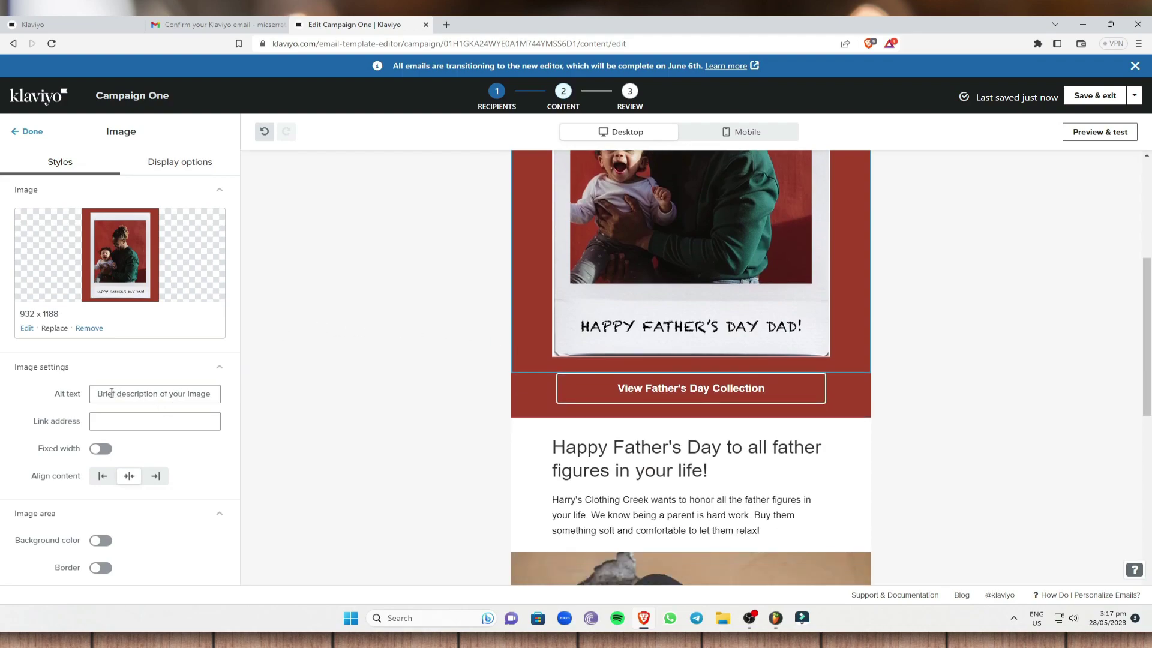
# Step: Set the hero image's alt text to "father's love"
pyautogui.click(98, 394)
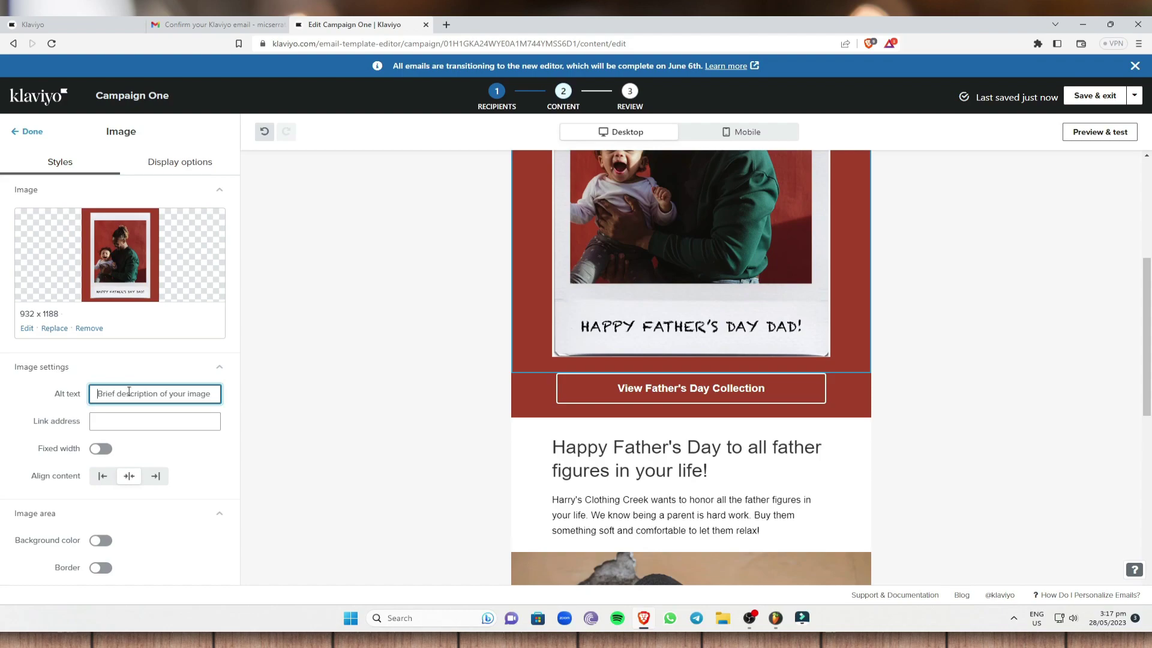
pyautogui.write('H')
pyautogui.press('BackSpace')
pyautogui.write("father's lvoe")
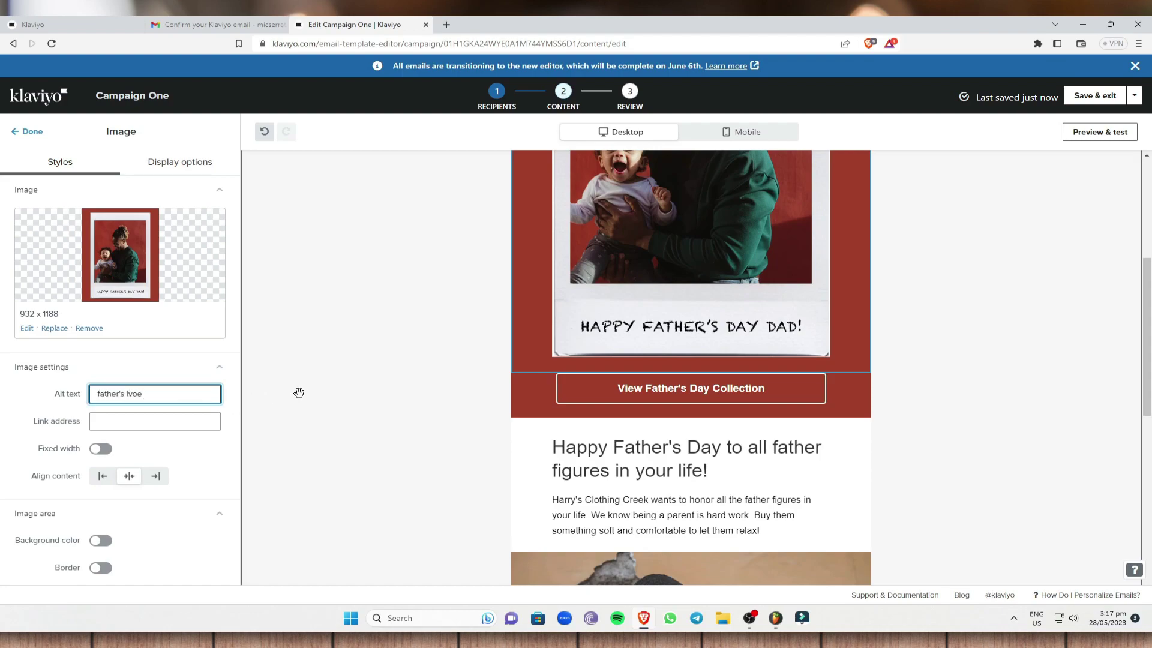
pyautogui.click(299, 392)
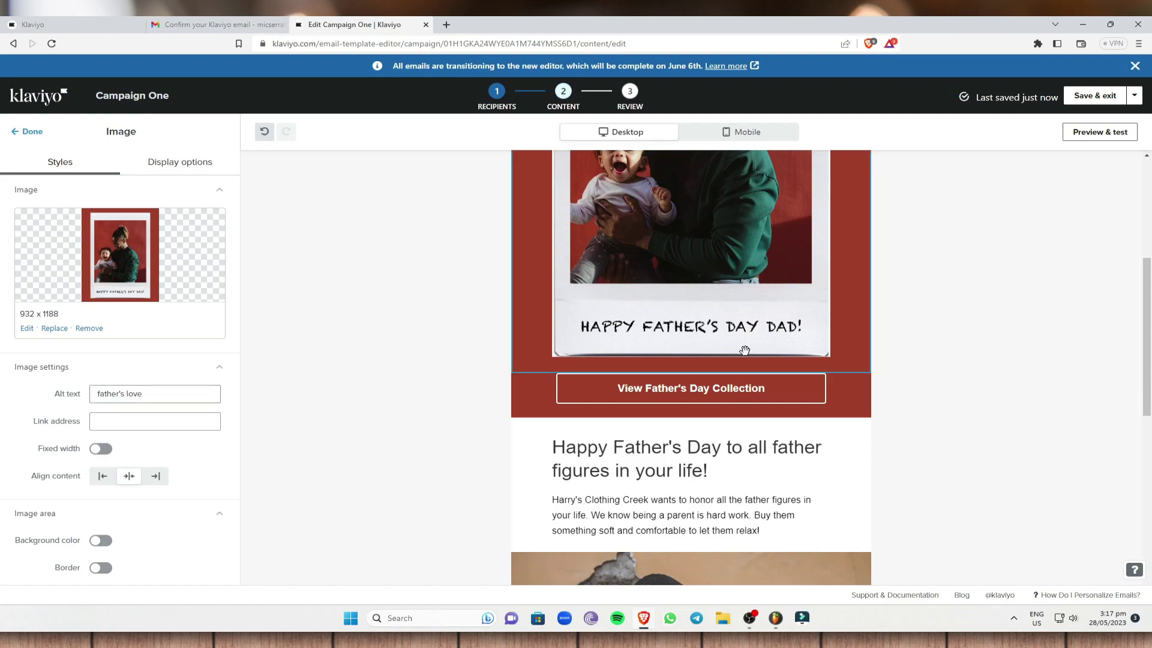
pyautogui.scroll(-2, 967, 365)
pyautogui.scroll(-1, 943, 371)
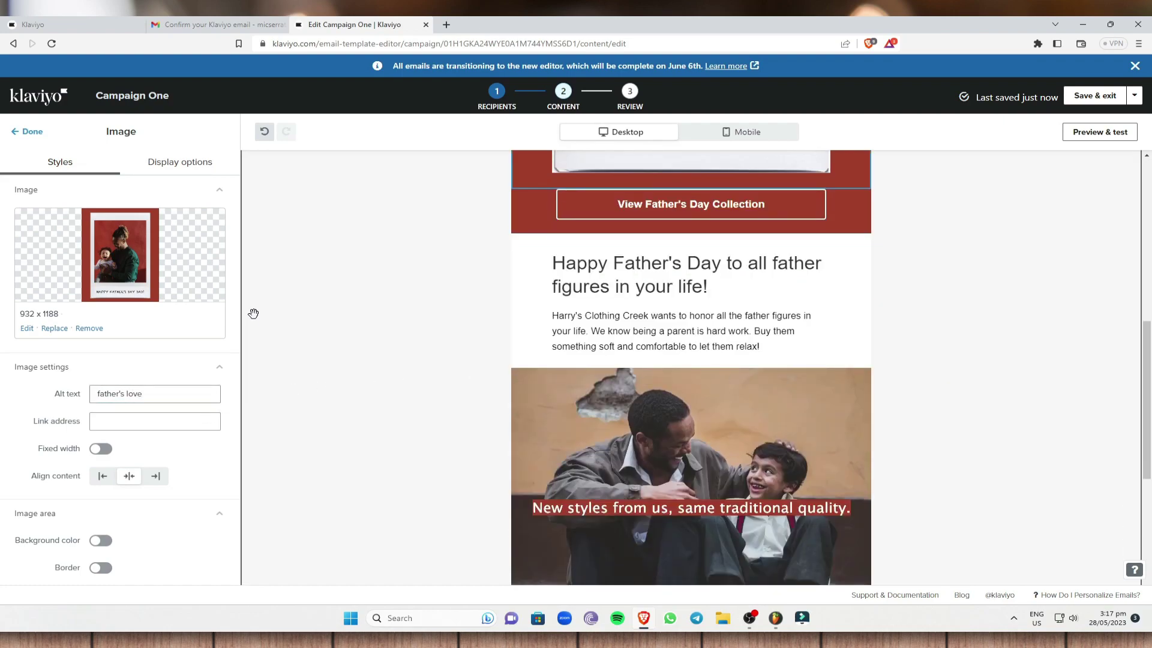
pyautogui.scroll(-1, 617, 382)
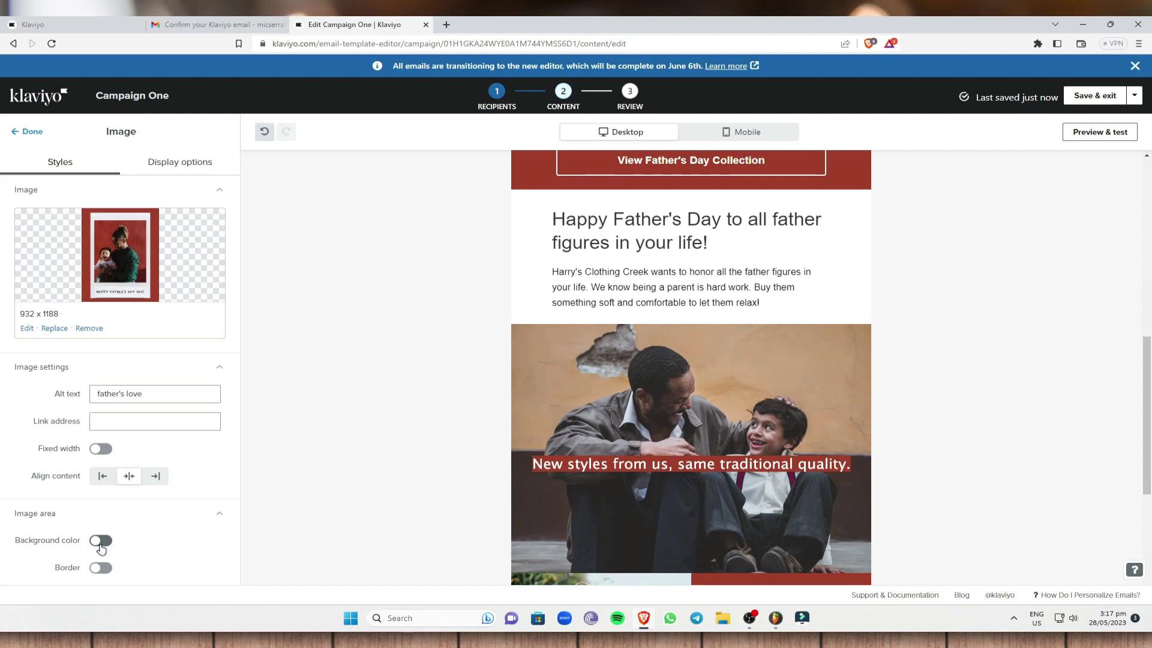
# Step: Give the hero image area a red #F23030 background colour
pyautogui.click(101, 540)
pyautogui.click(131, 542)
pyautogui.click(249, 571)
pyautogui.click(227, 559)
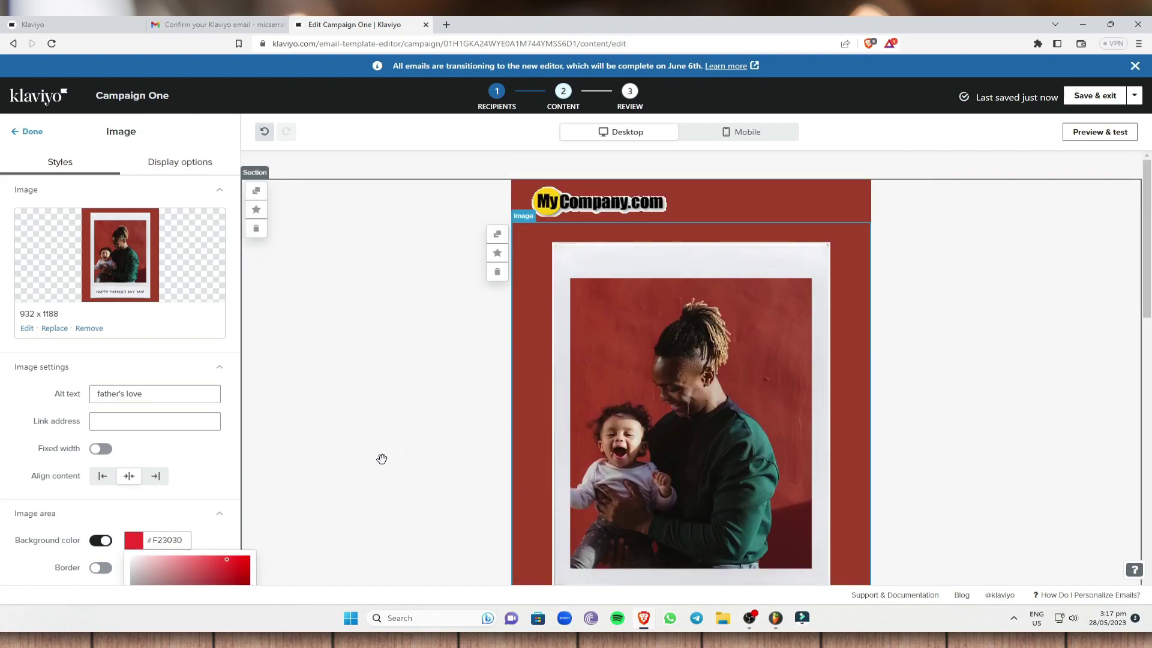
pyautogui.scroll(-2, 170, 563)
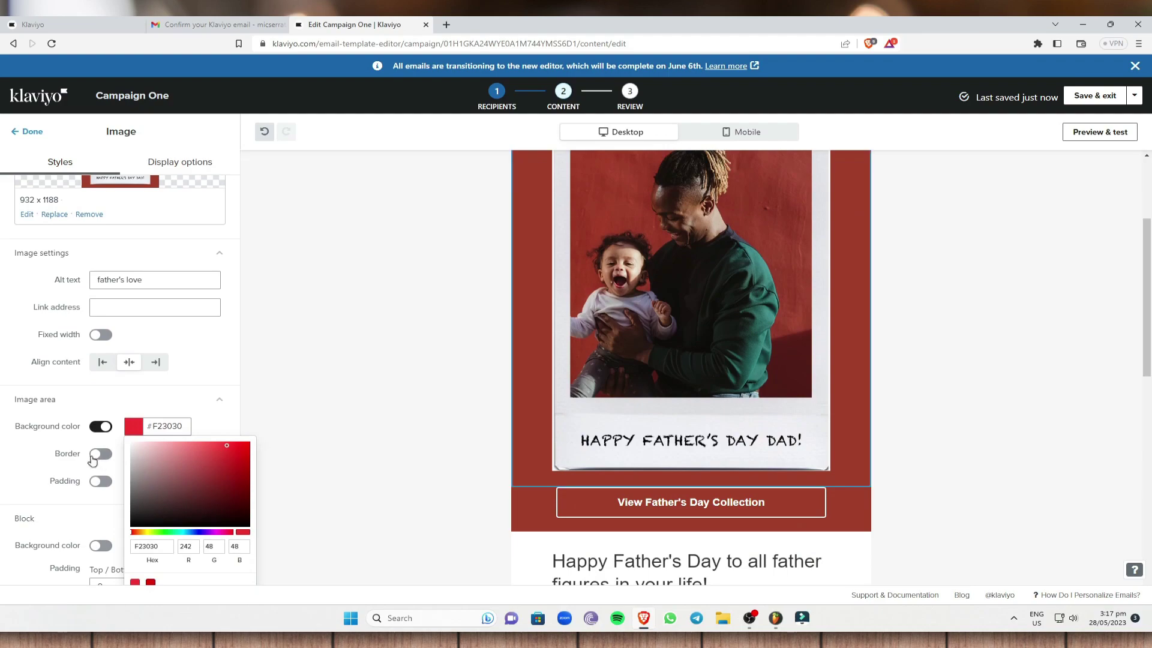
# Step: Add a 3 px dashed border in dark red #5D1F1F around the image area
pyautogui.click(94, 459)
pyautogui.click(128, 481)
pyautogui.click(134, 520)
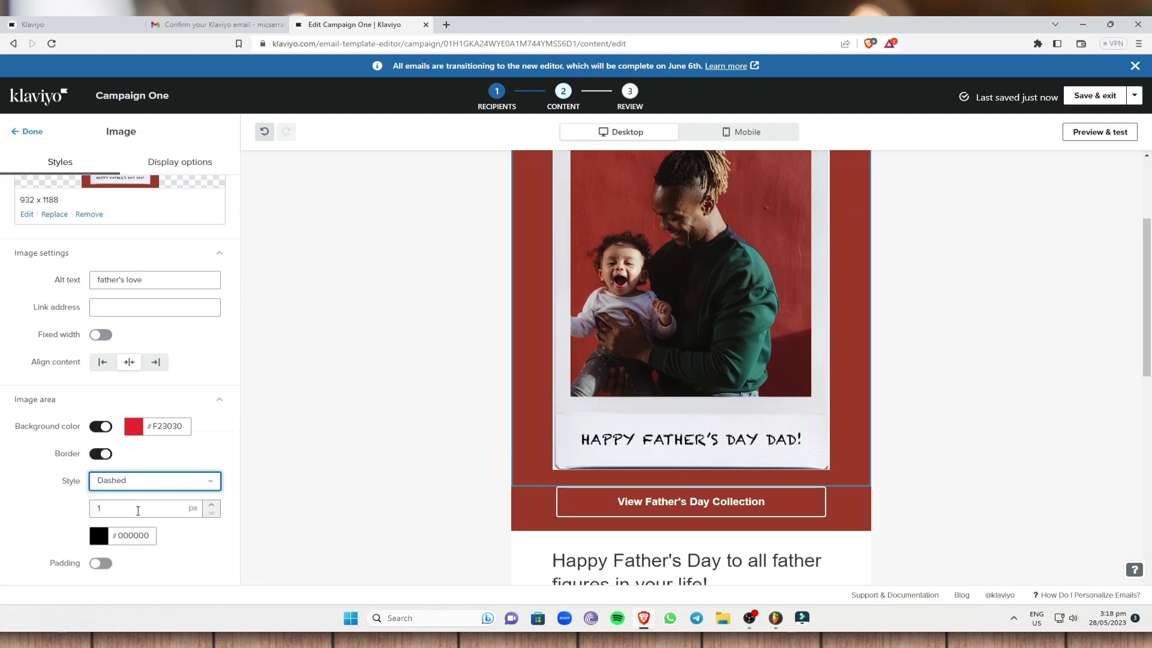
pyautogui.click(210, 505)
pyautogui.click(210, 505)
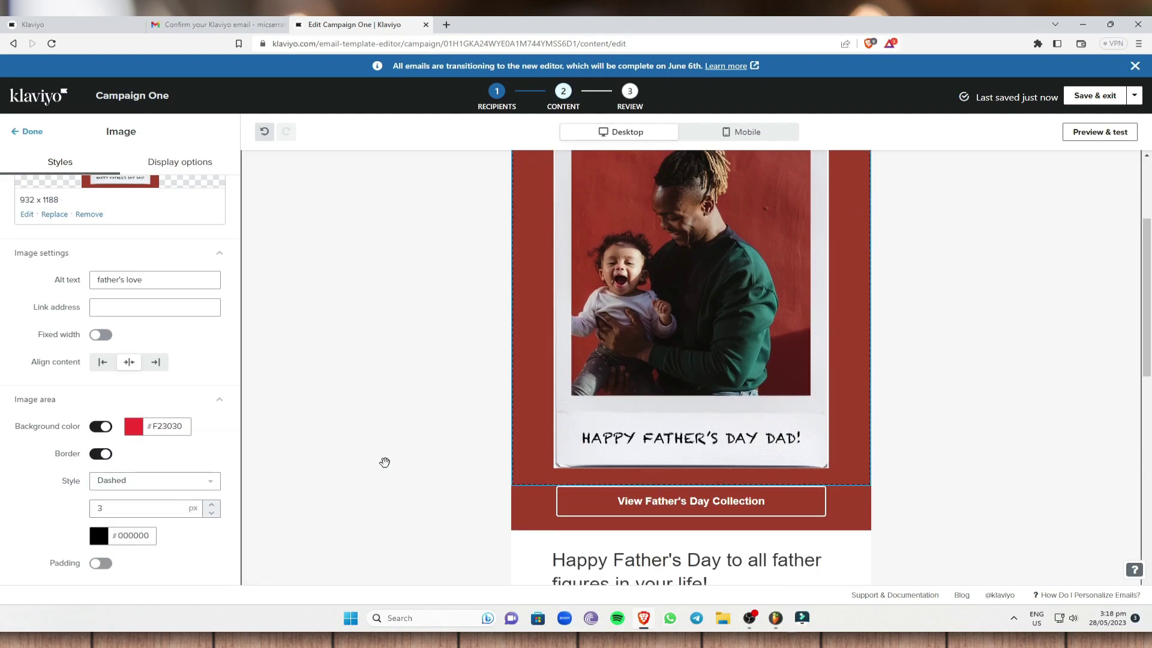
pyautogui.click(98, 535)
pyautogui.scroll(-2, 180, 507)
pyautogui.moveTo(179, 502); pyautogui.dragTo(142, 494)
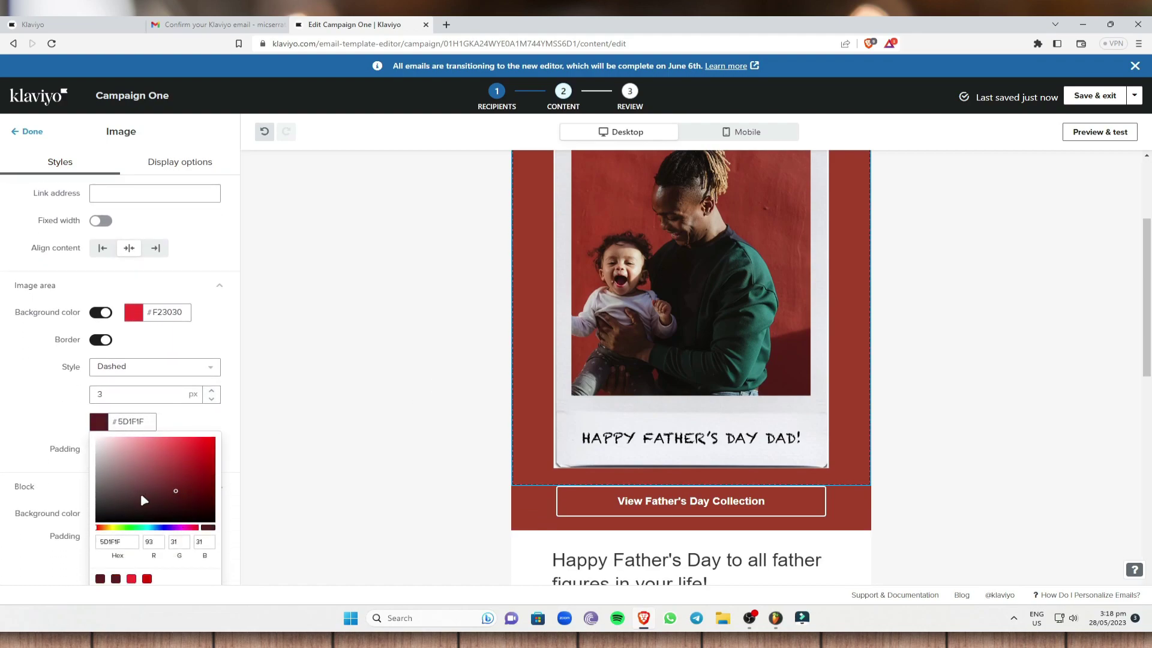
pyautogui.click(303, 437)
pyautogui.scroll(2, 591, 374)
pyautogui.scroll(1, 590, 374)
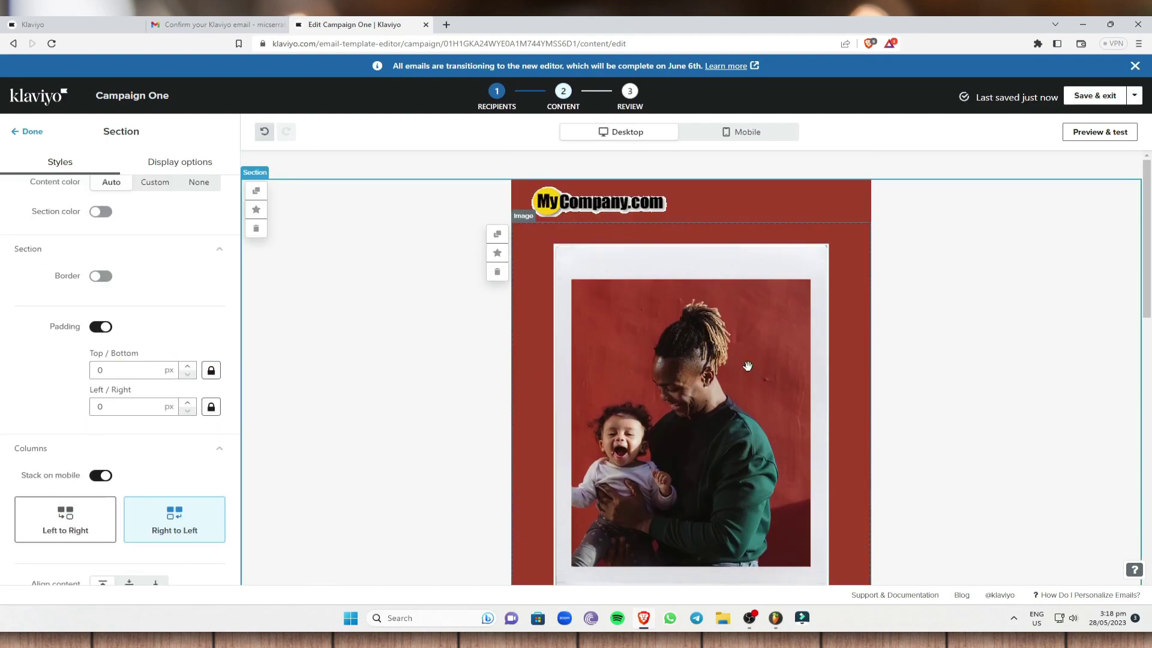
# Step: Toggle Stack on mobile off and back on in the section's column settings
pyautogui.scroll(-5, 381, 406)
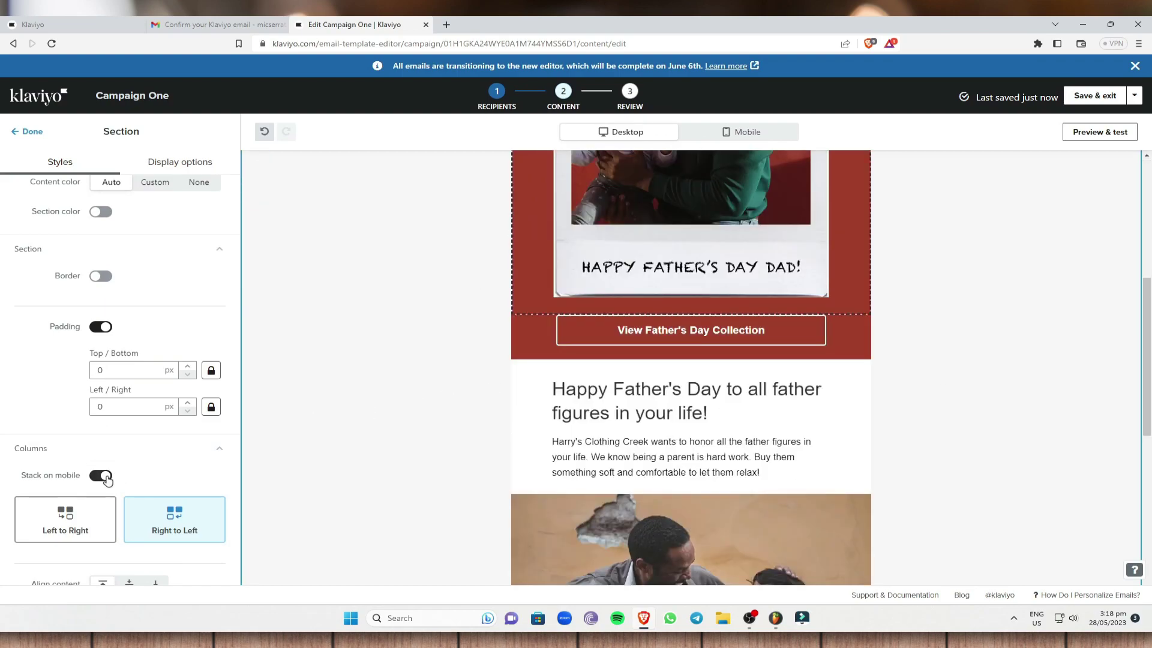
pyautogui.click(73, 460)
pyautogui.click(80, 470)
pyautogui.click(102, 476)
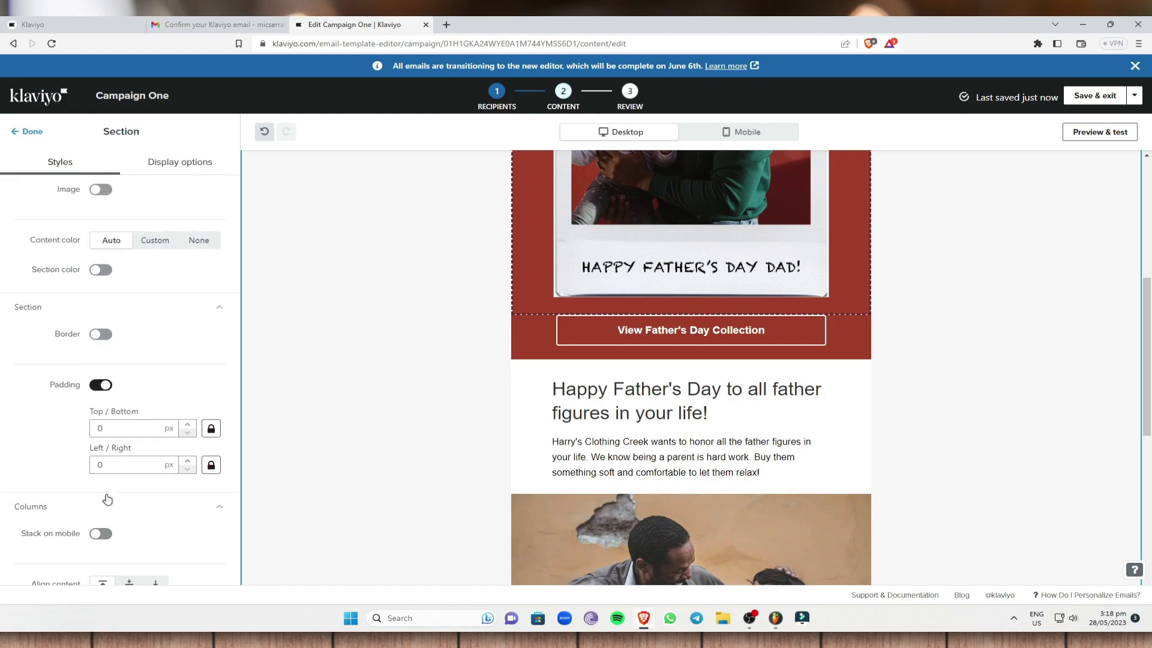
pyautogui.click(99, 534)
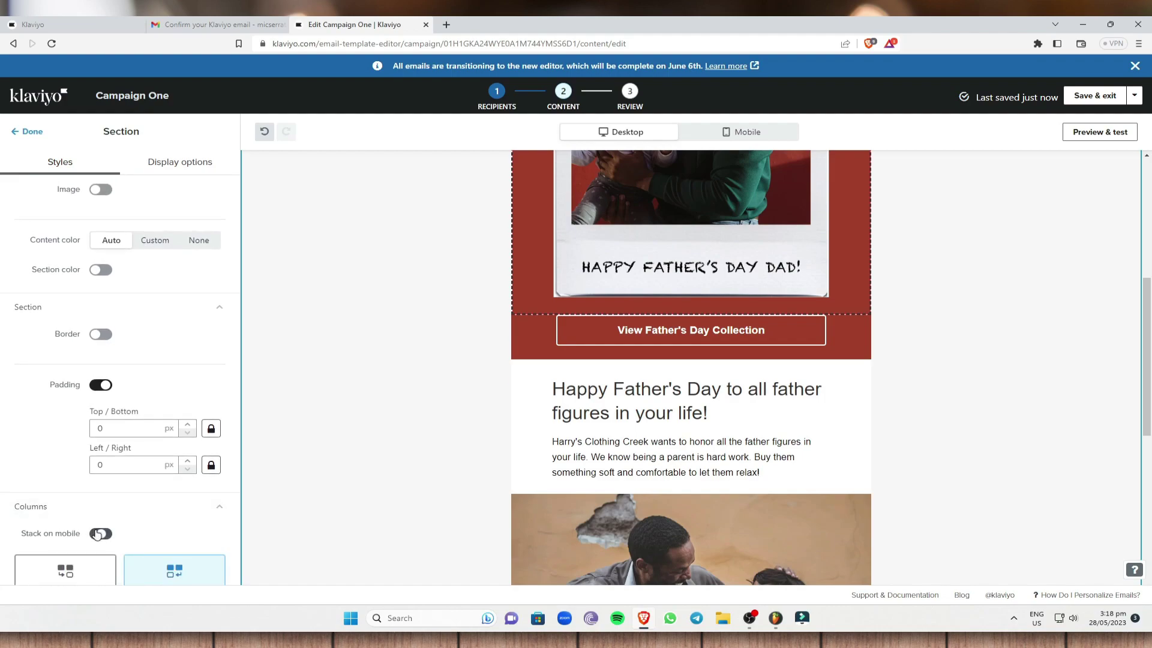
# Step: Scroll down and select the father-and-son image block
pyautogui.scroll(-1, 18, 509)
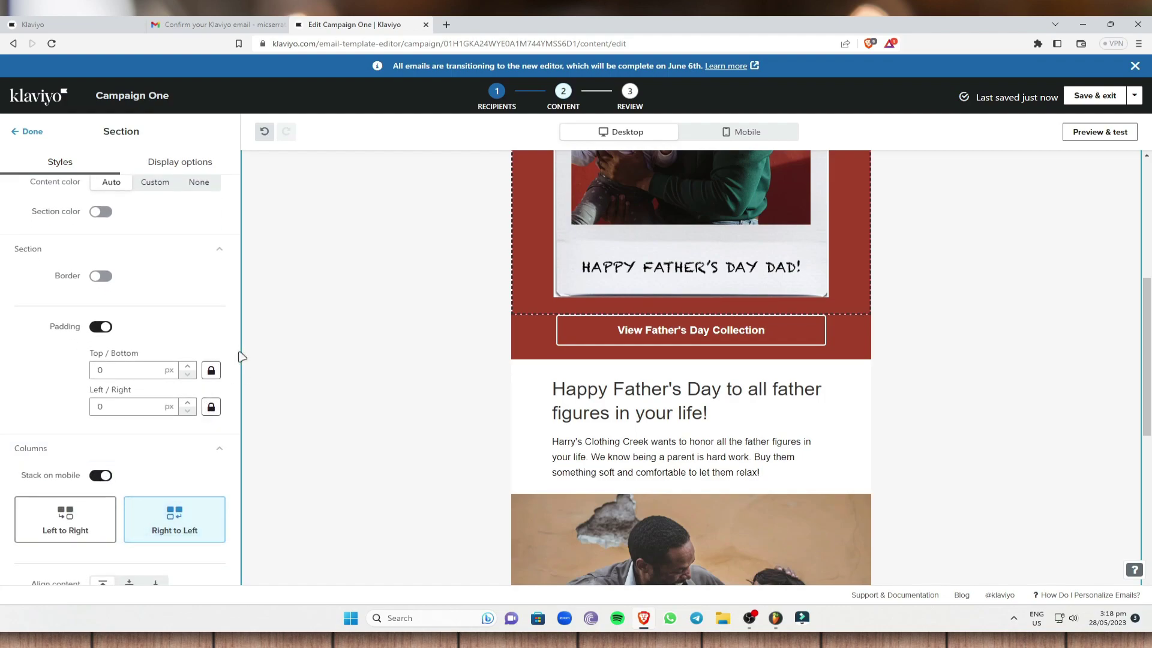
pyautogui.scroll(2, 238, 352)
pyautogui.scroll(5, 1013, 353)
pyautogui.scroll(-8, 1013, 353)
pyautogui.scroll(-5, 1014, 353)
pyautogui.scroll(3, 999, 353)
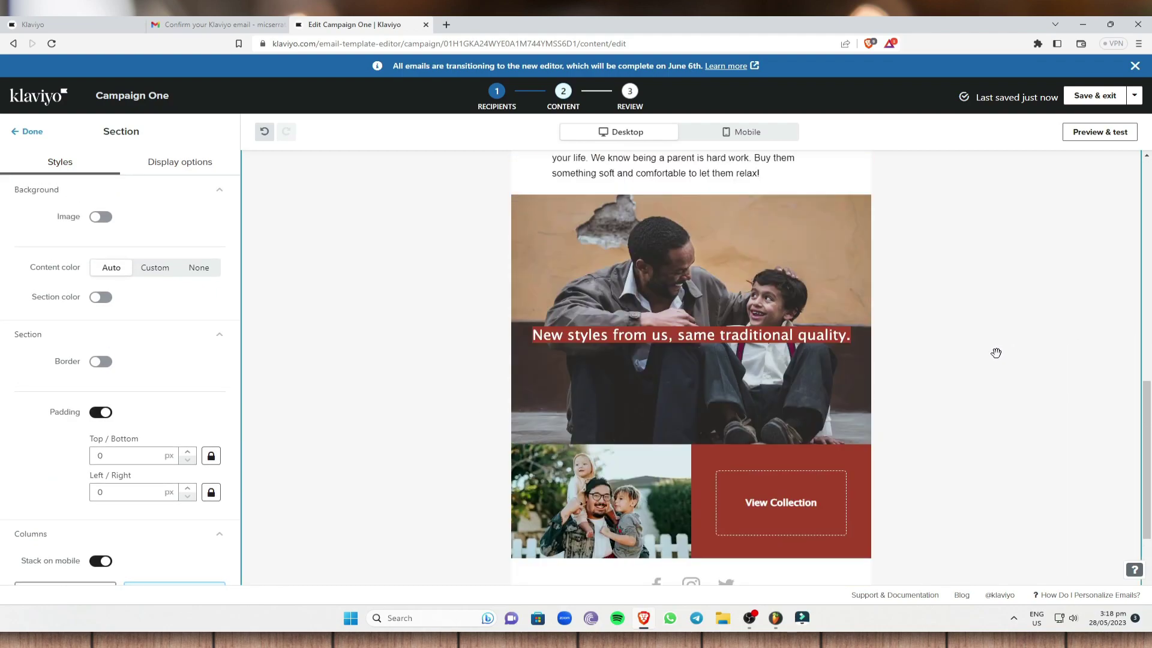
pyautogui.click(684, 266)
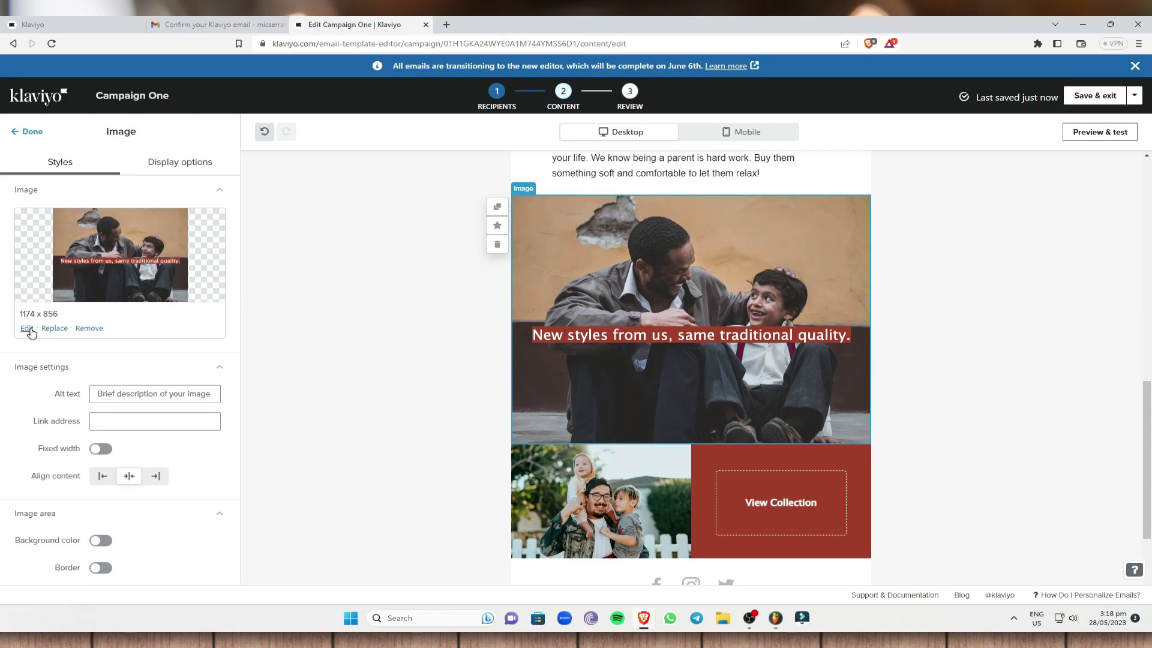
pyautogui.scroll(-1, 943, 398)
pyautogui.scroll(4, 628, 316)
# Step: Replace the paragraph text under the heading with "Father's Love"
pyautogui.click(627, 317)
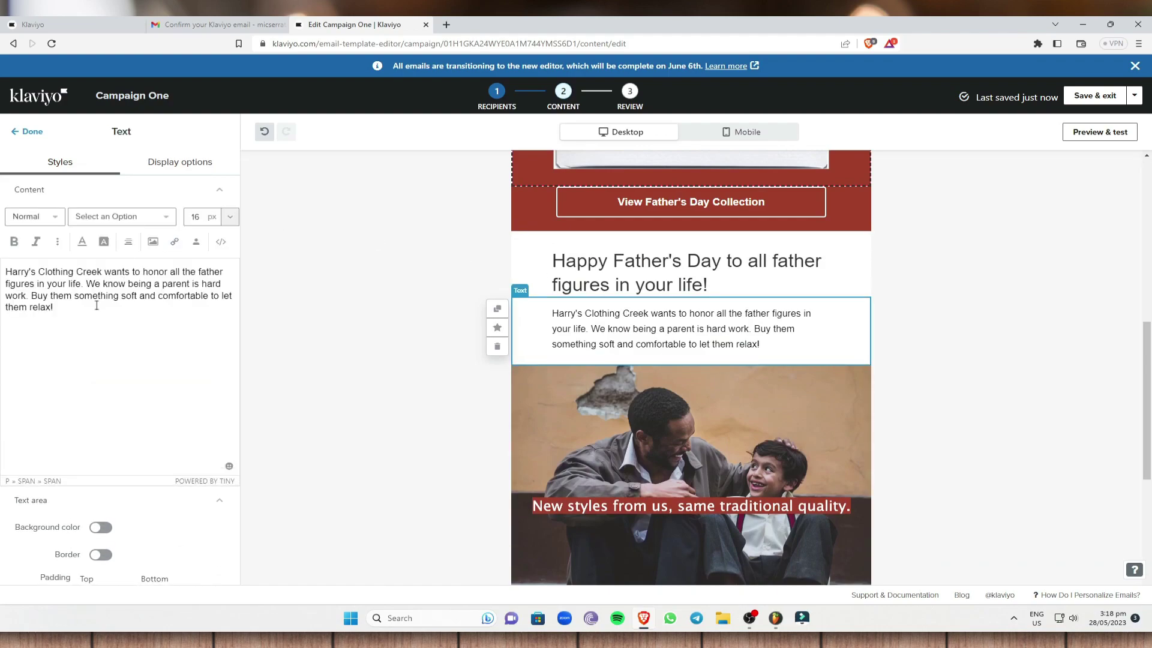
pyautogui.moveTo(98, 304); pyautogui.dragTo(2, 258)
pyautogui.press('BackSpace')
pyautogui.write('F')
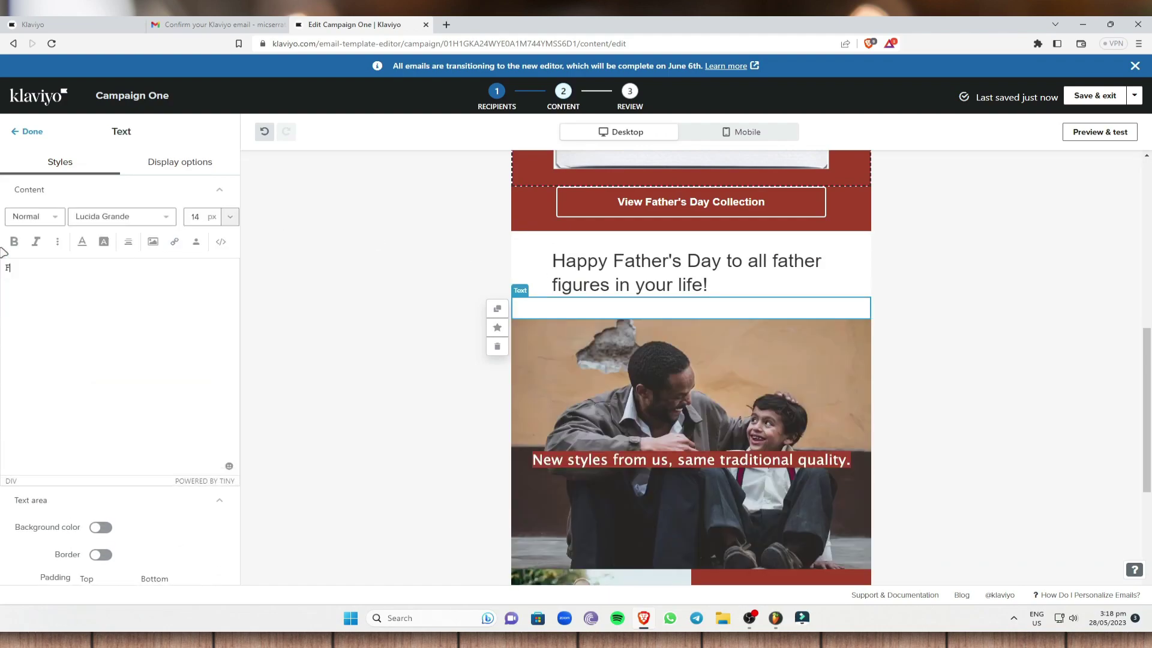
pyautogui.write("ather's Love")
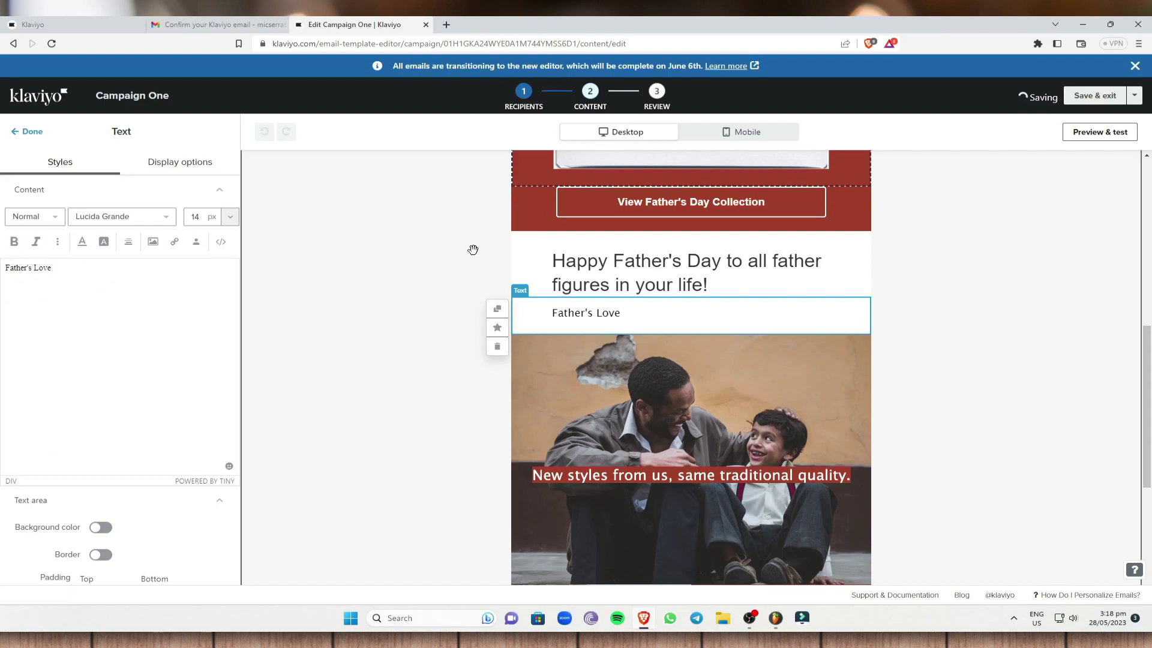
# Step: Open the email in Preview mode
pyautogui.click(740, 278)
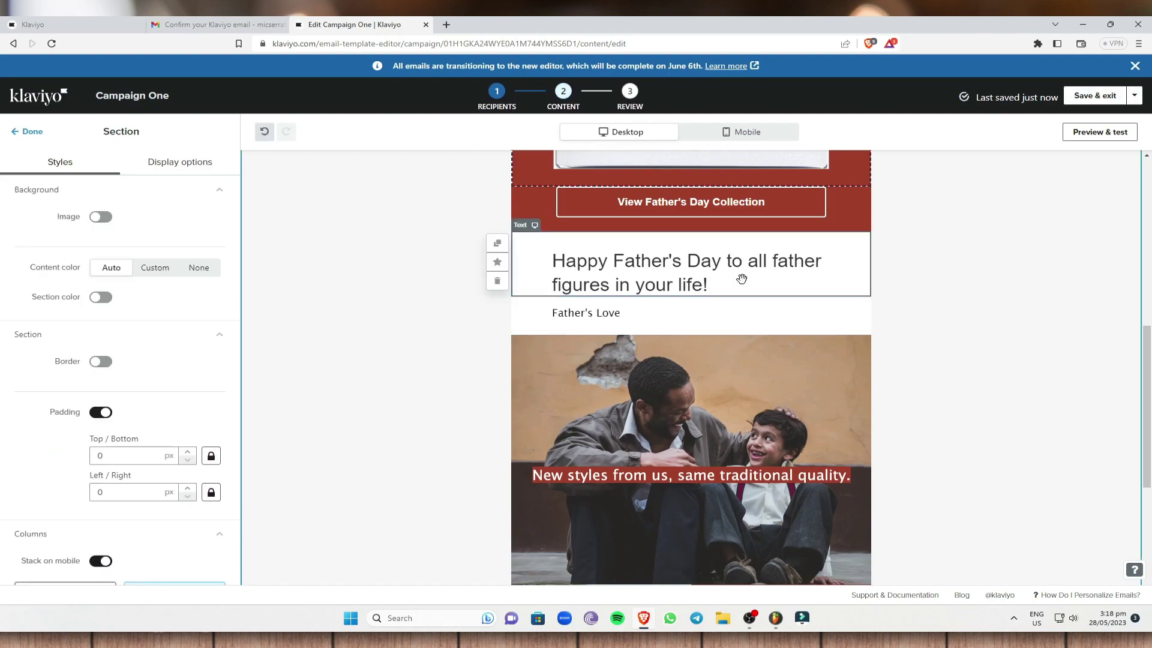
pyautogui.scroll(7, 687, 291)
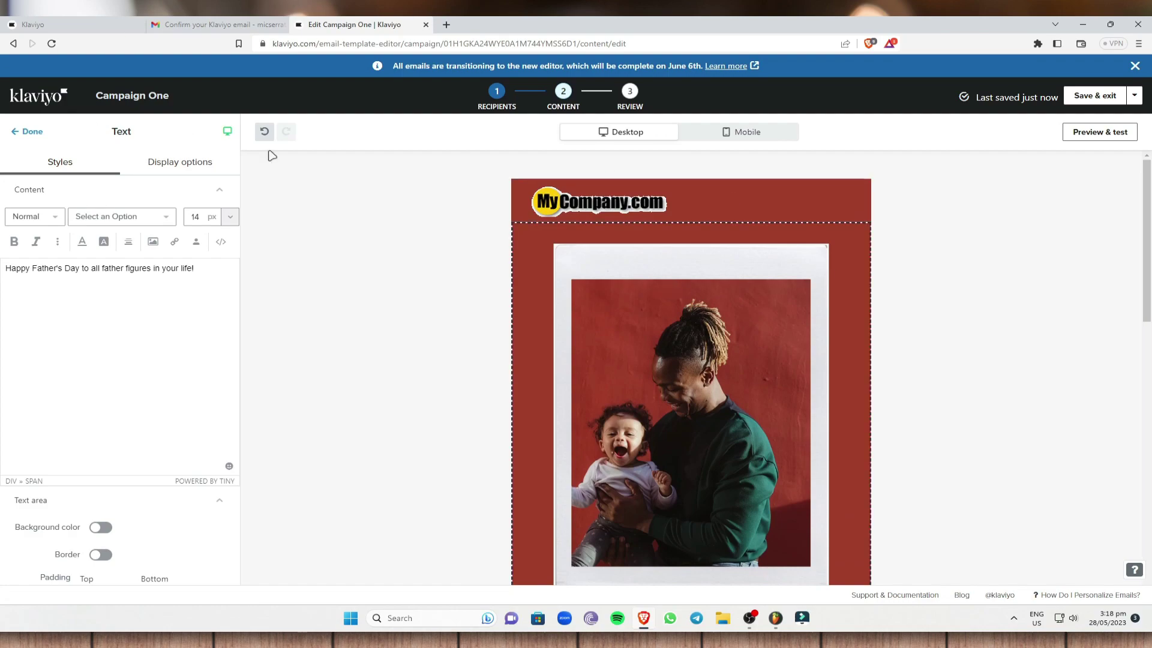
pyautogui.scroll(-4, 431, 306)
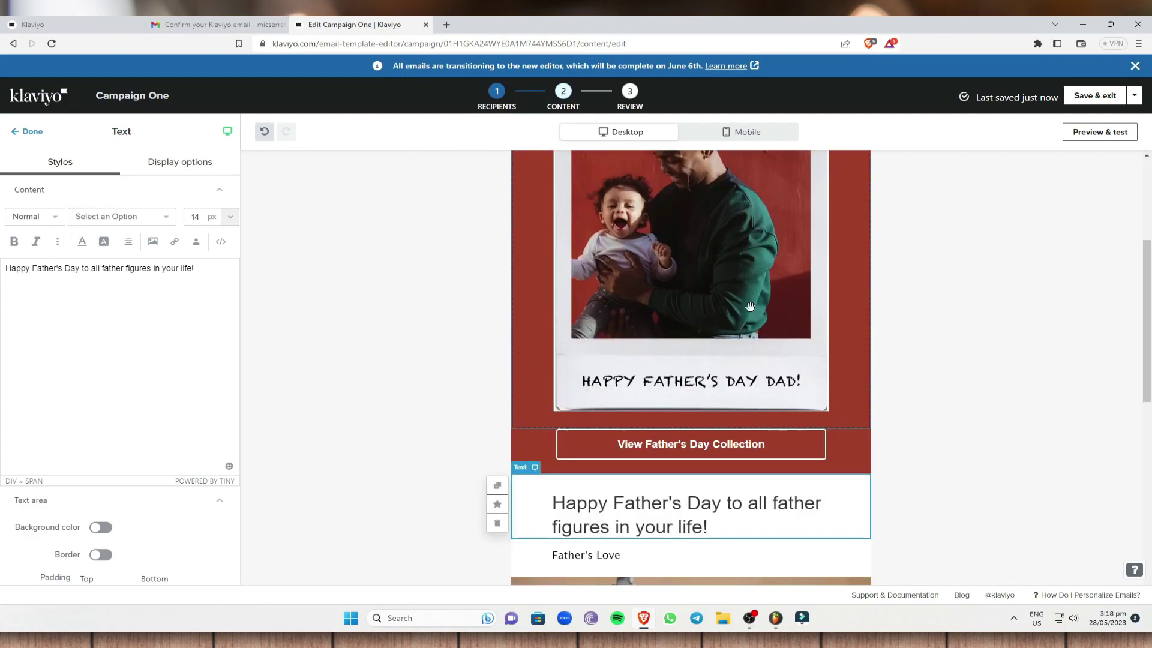
pyautogui.click(1104, 133)
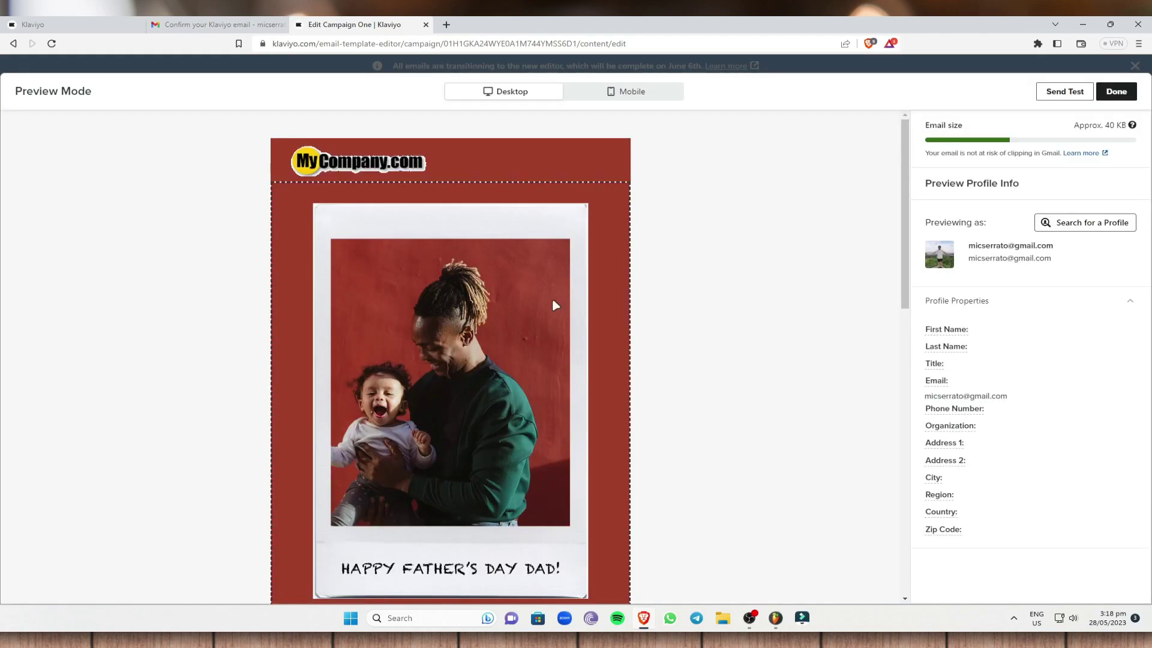
# Step: Review the Father's Day email preview from header to footer, then leave Preview Mode for the editor
pyautogui.scroll(-15, 546, 283)
pyautogui.scroll(12, 582, 365)
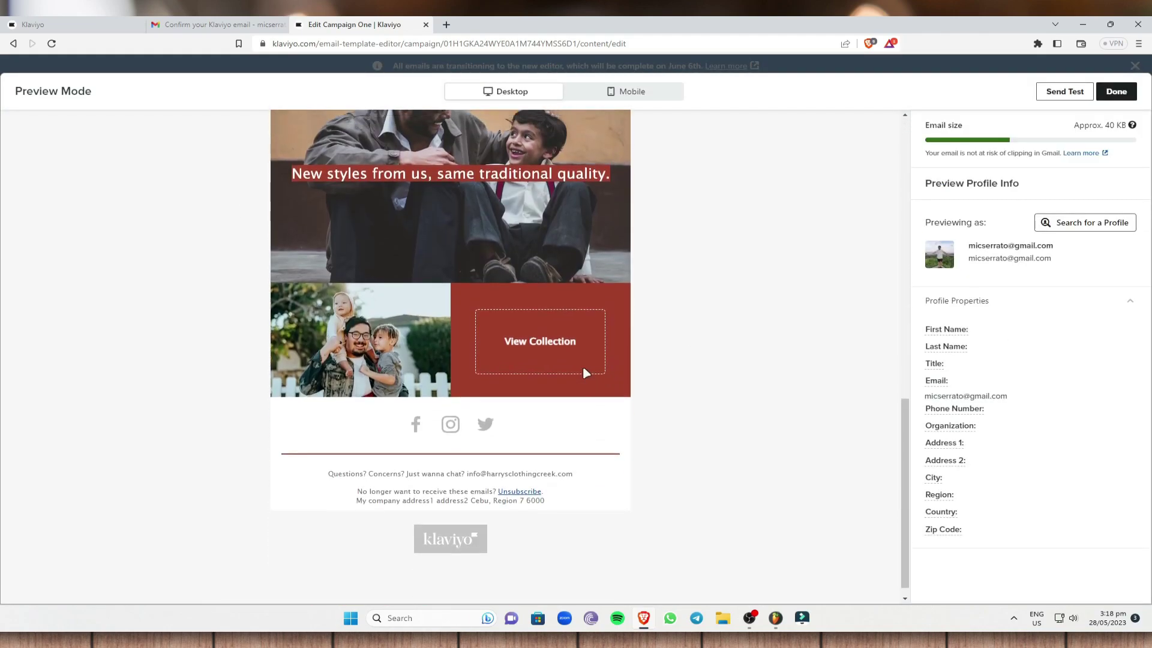
pyautogui.scroll(2, 624, 262)
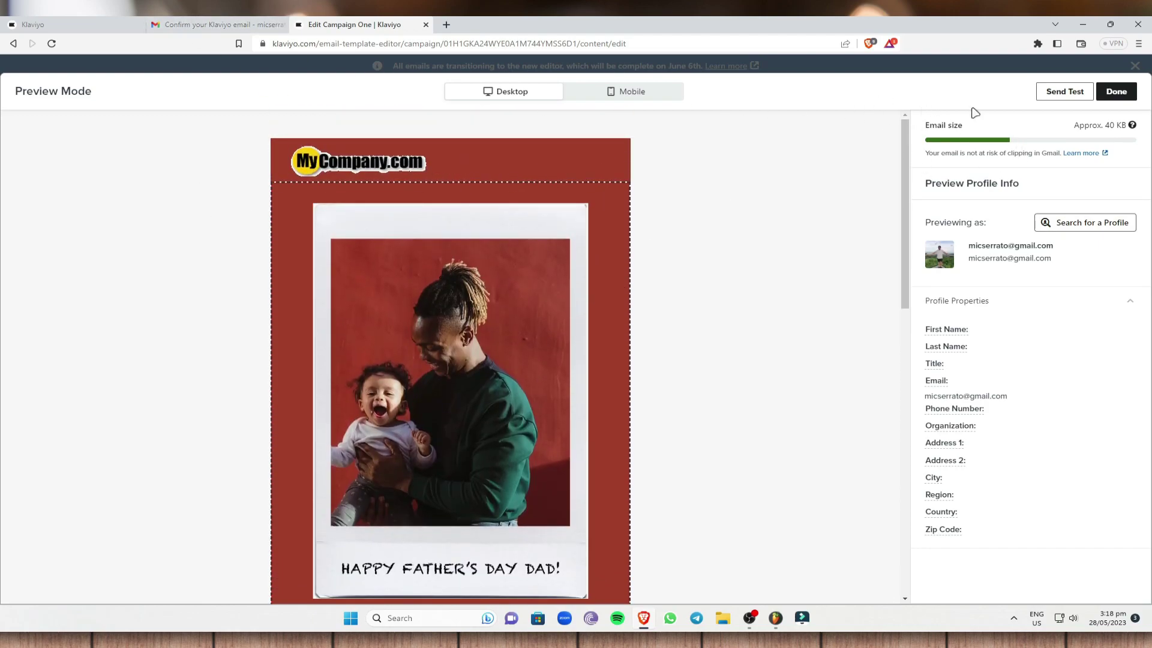
pyautogui.click(1113, 95)
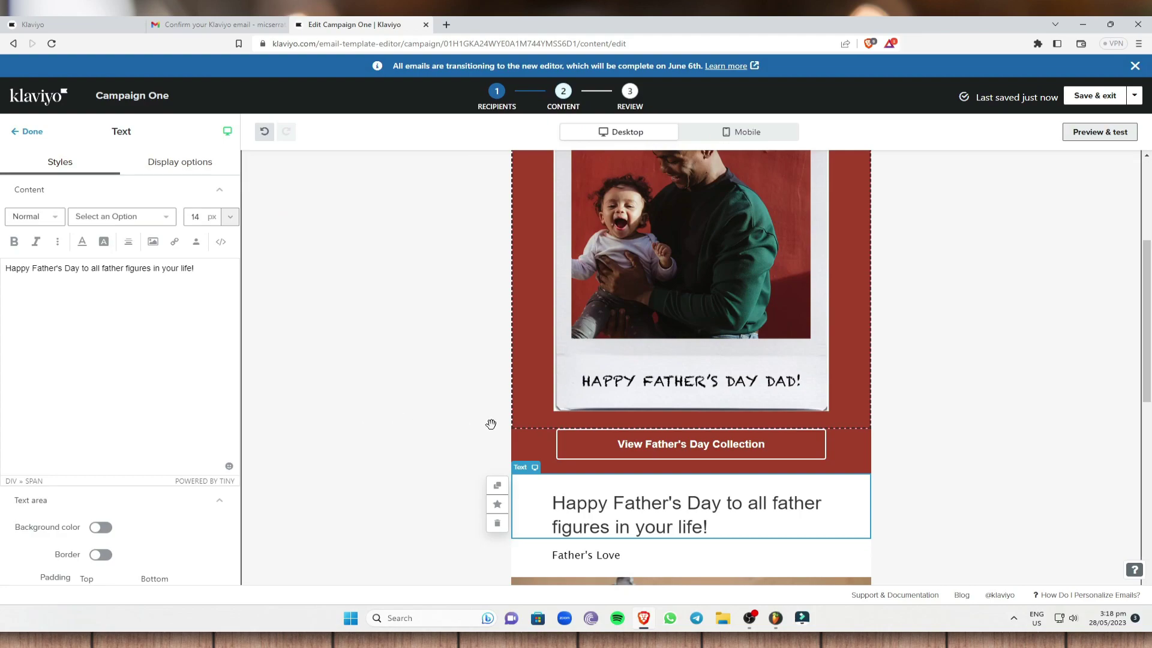
pyautogui.scroll(2, 528, 355)
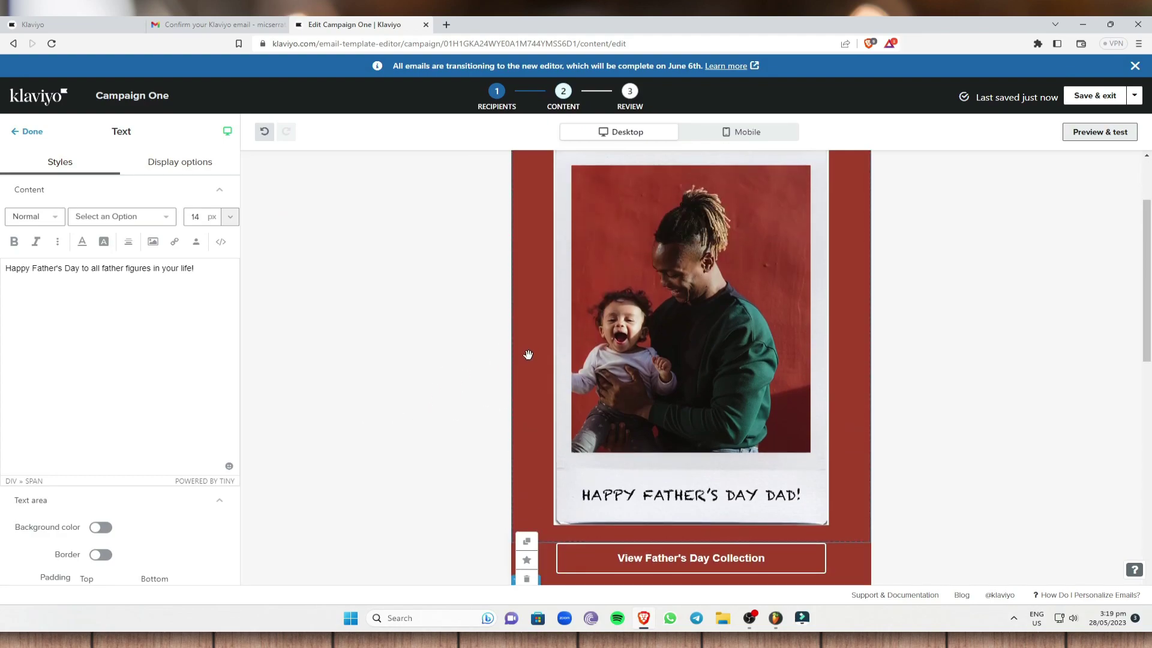